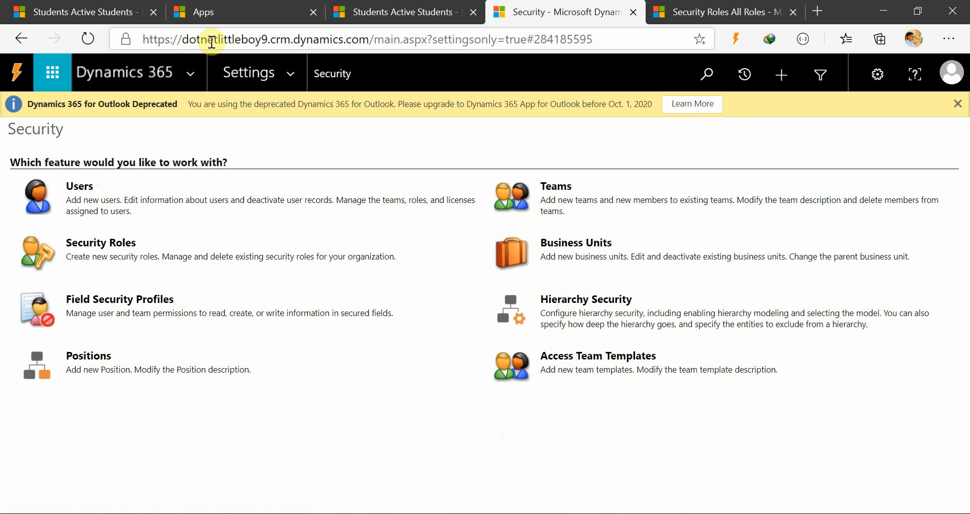
Highlight the organization name in the Security page's web address.
click(239, 40)
click(250, 39)
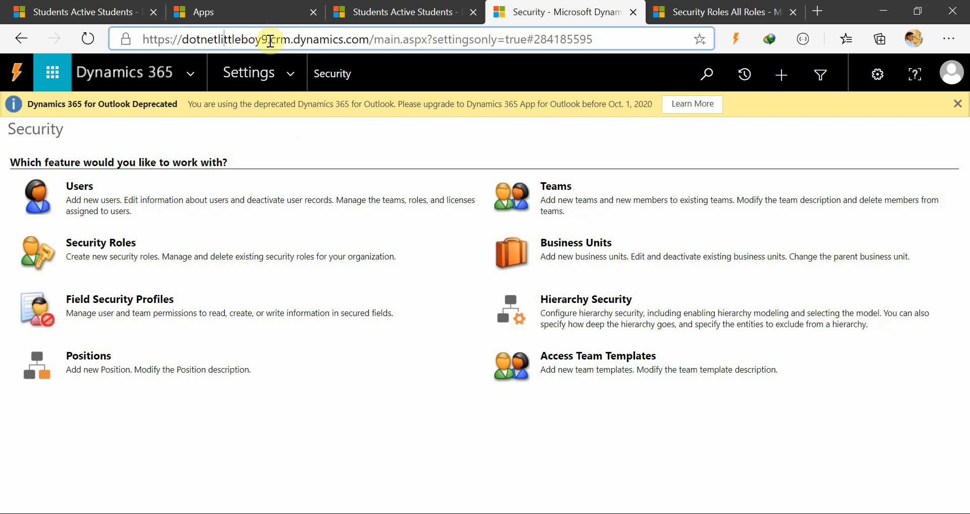
drag(269, 38, 182, 36)
click(409, 128)
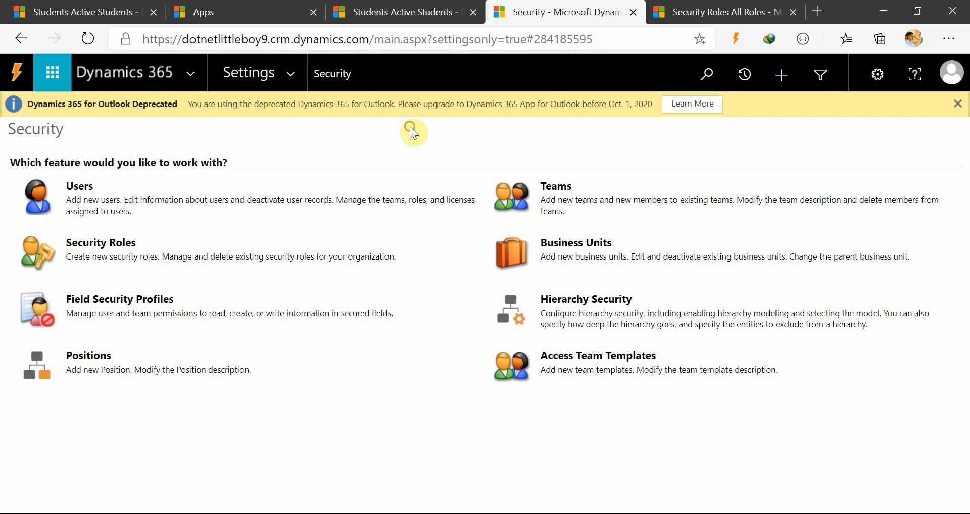
Open the Business Units list and compare its root unit with the organization name in the web address.
click(588, 246)
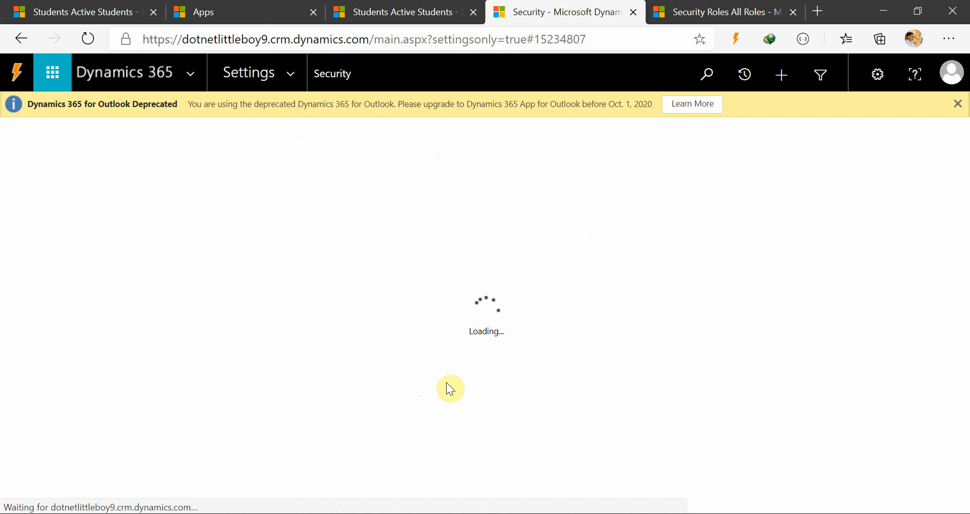
click(212, 39)
double_click(221, 39)
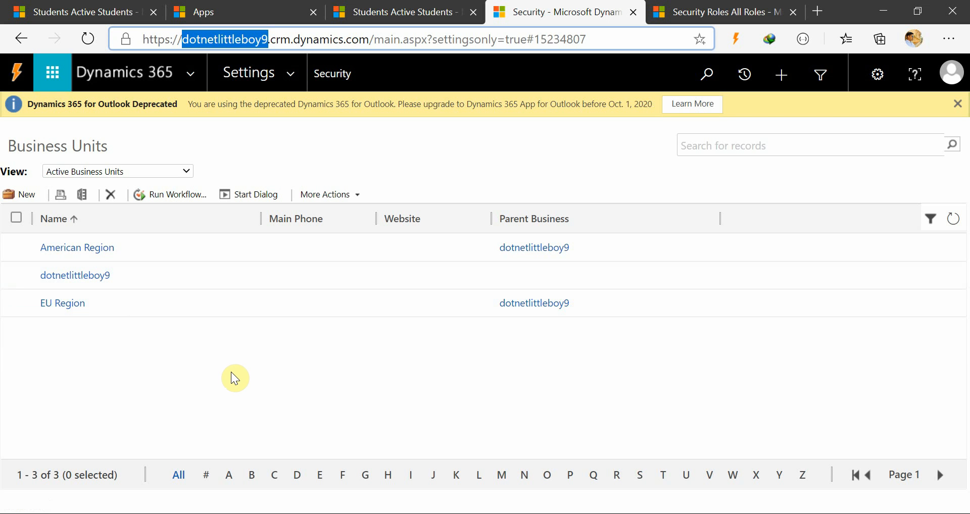
click(225, 399)
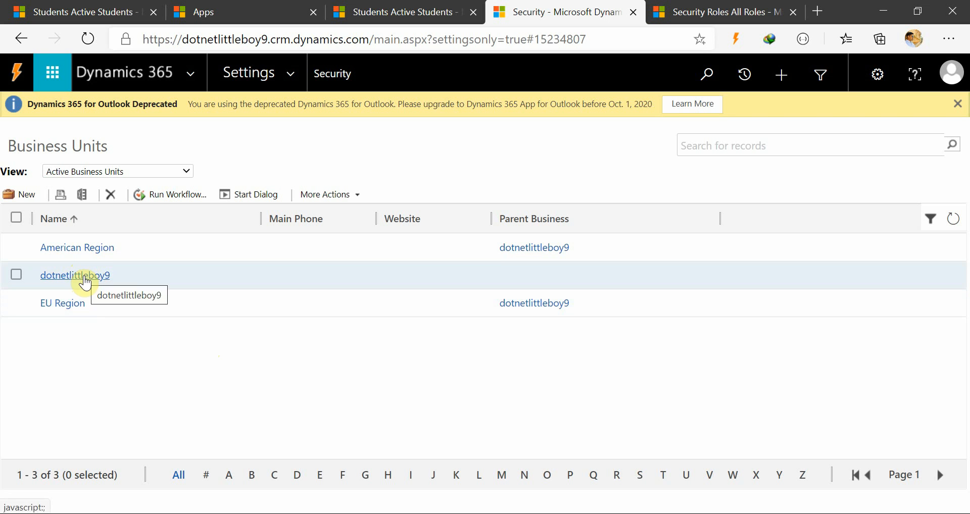
Create and save a business unit named Asian Region with dotnetlittleboy9 as its parent business, leaving the address fields empty.
click(22, 195)
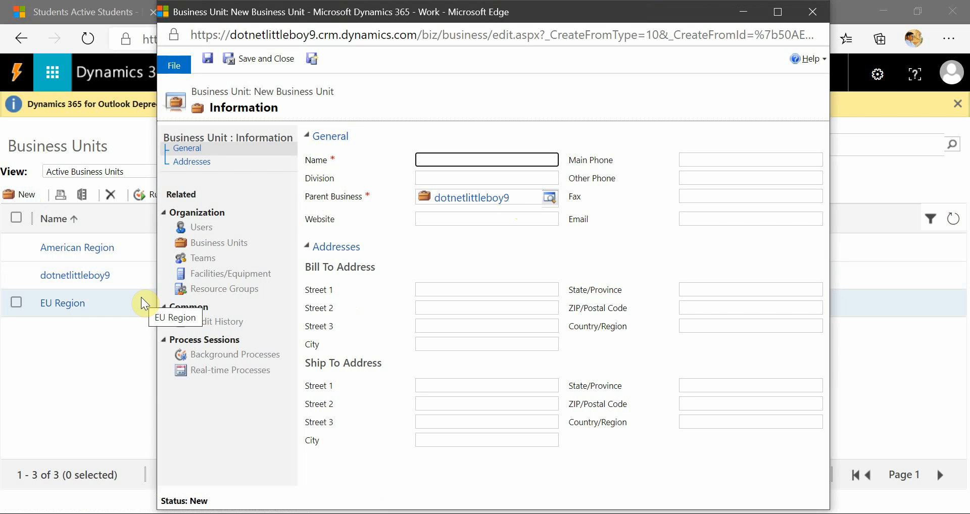
click(534, 202)
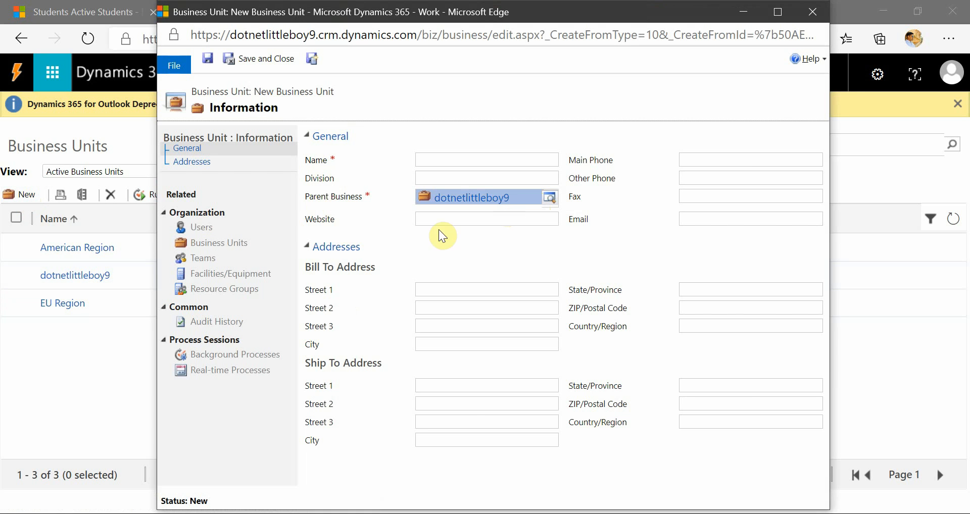
click(451, 160)
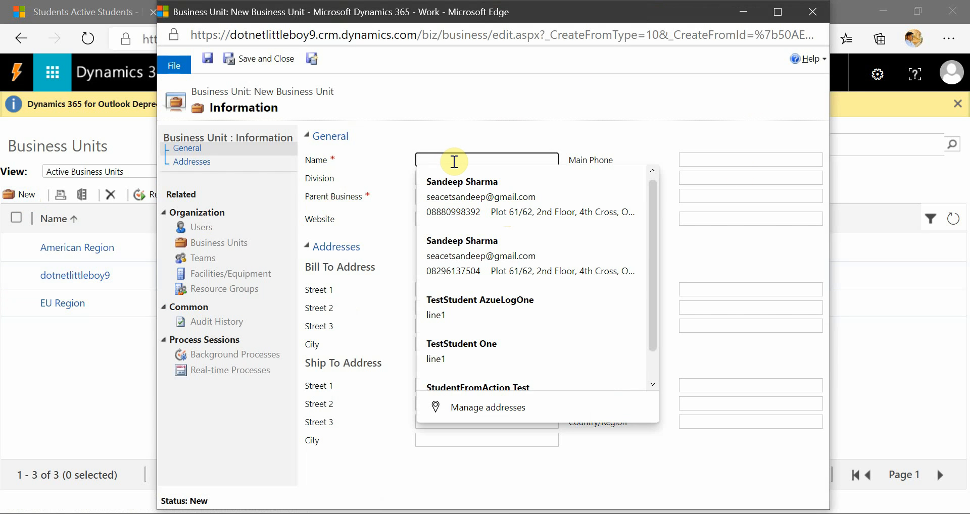
text(Asian Region)
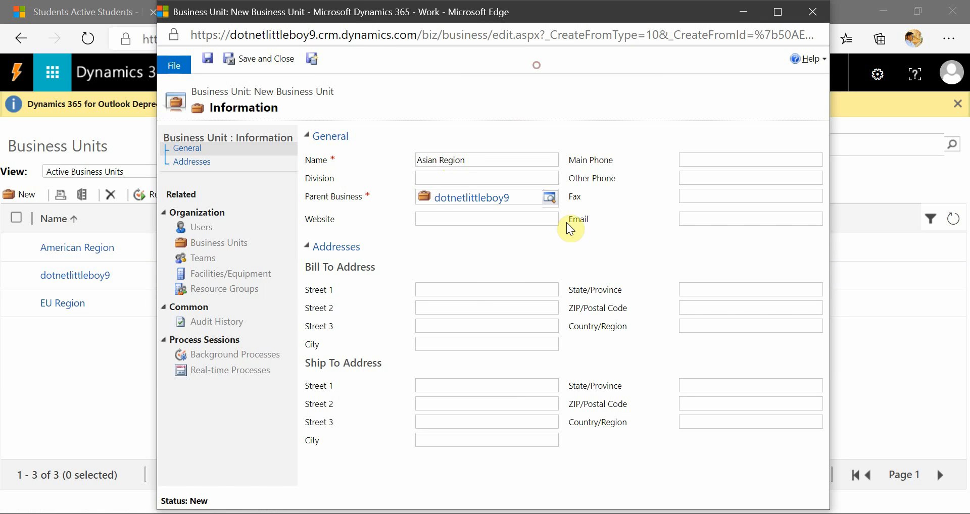
click(465, 291)
click(434, 313)
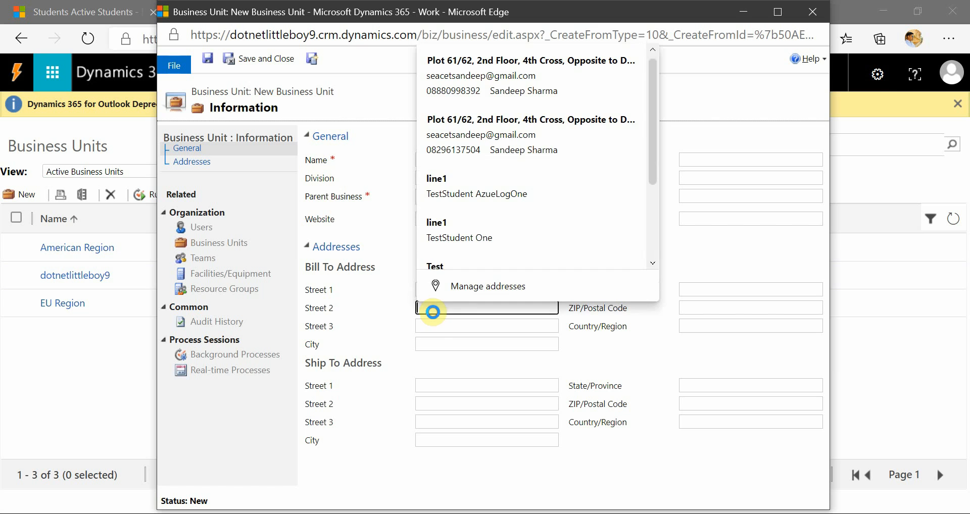
click(394, 172)
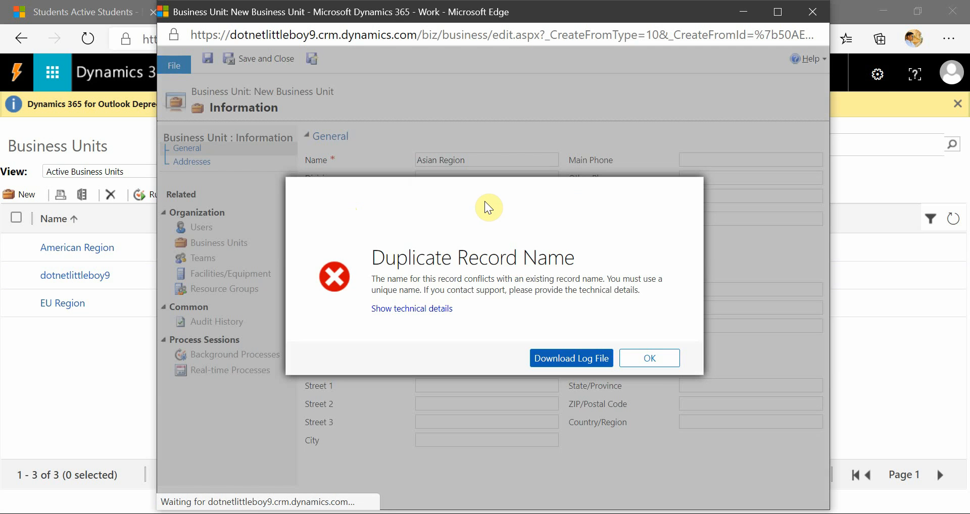
Dismiss the error, close the new business unit form and refresh the Business Units list.
click(652, 358)
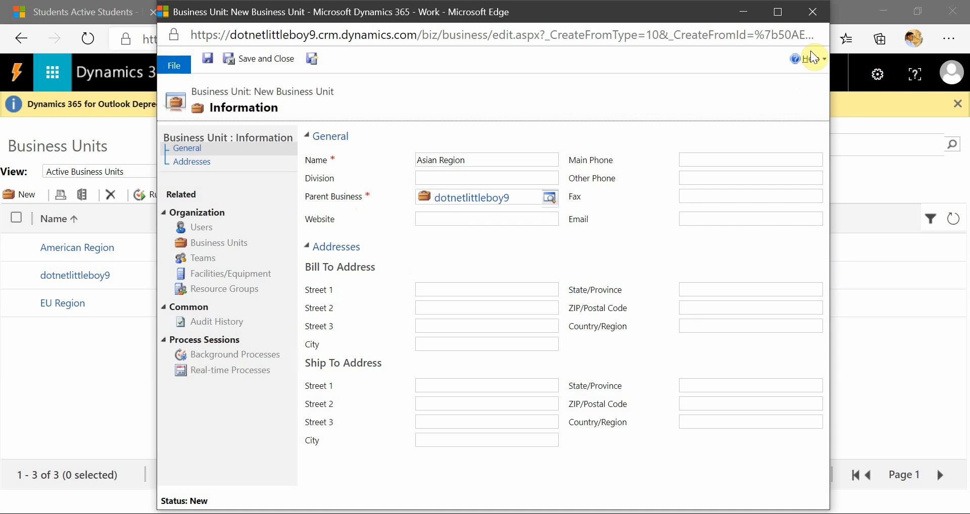
click(812, 12)
click(567, 105)
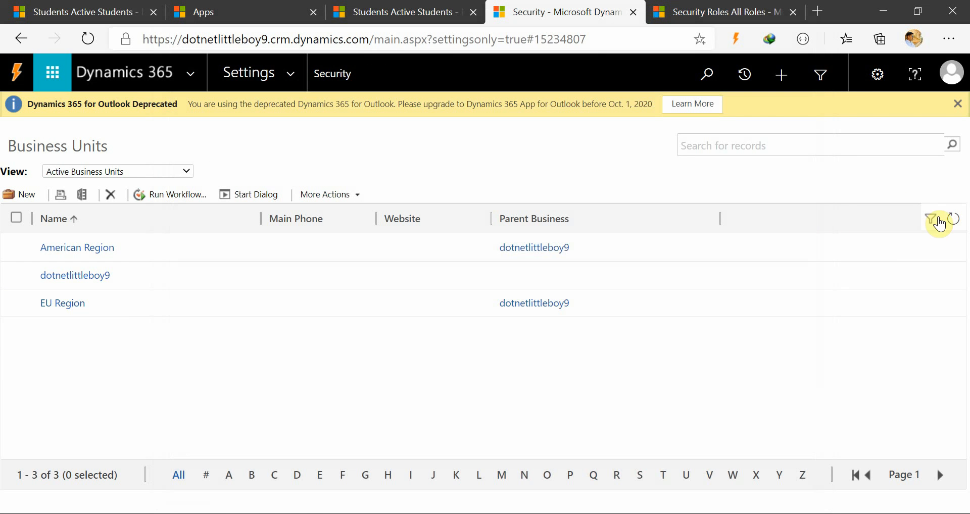
click(953, 219)
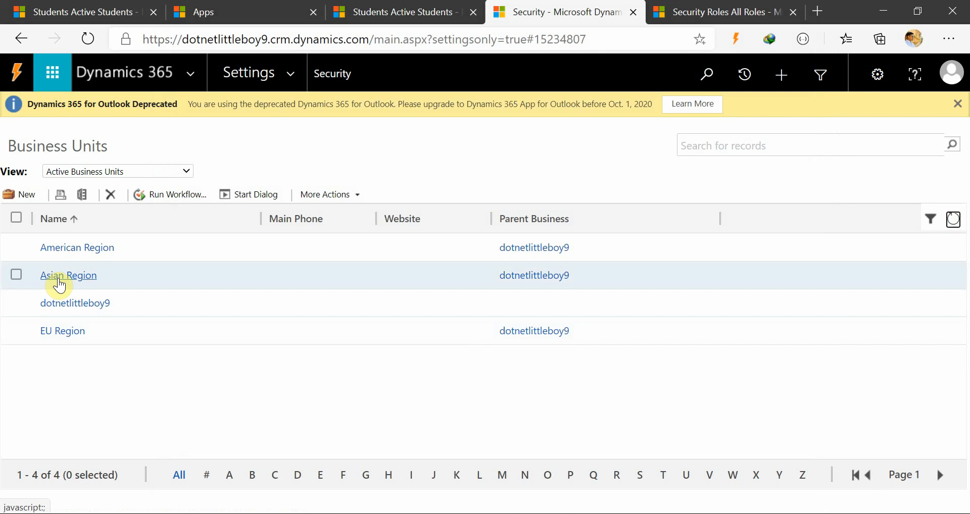
Open the Asian Region business unit, follow its parent business link and view the parent's child business units.
click(66, 277)
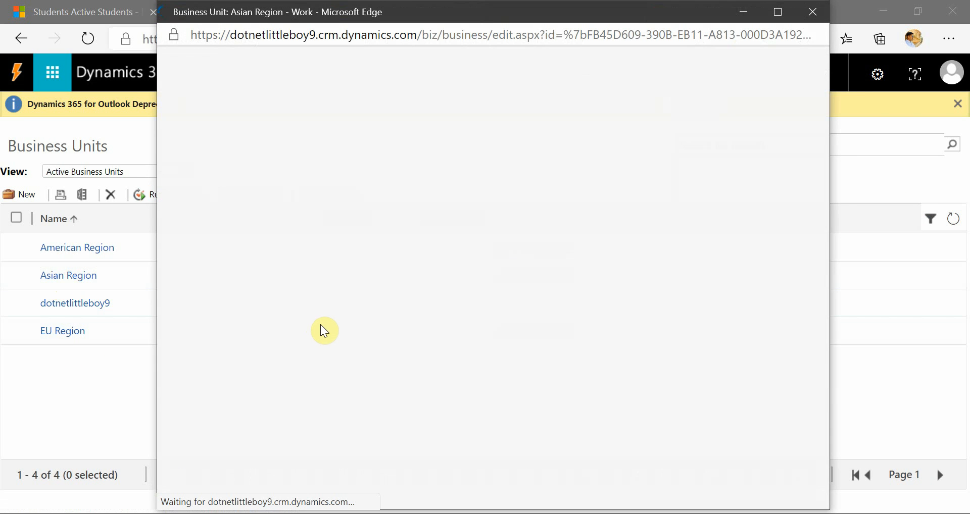
click(459, 199)
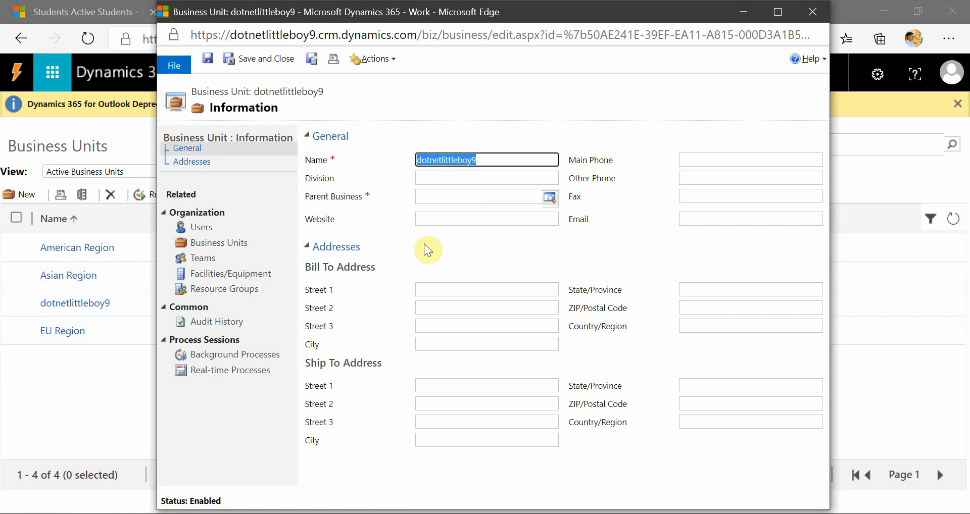
click(239, 253)
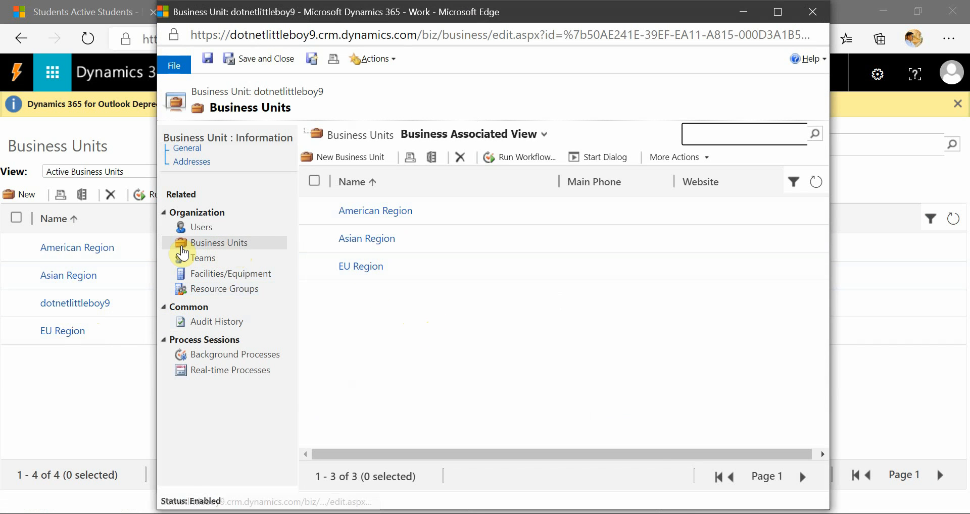
click(450, 318)
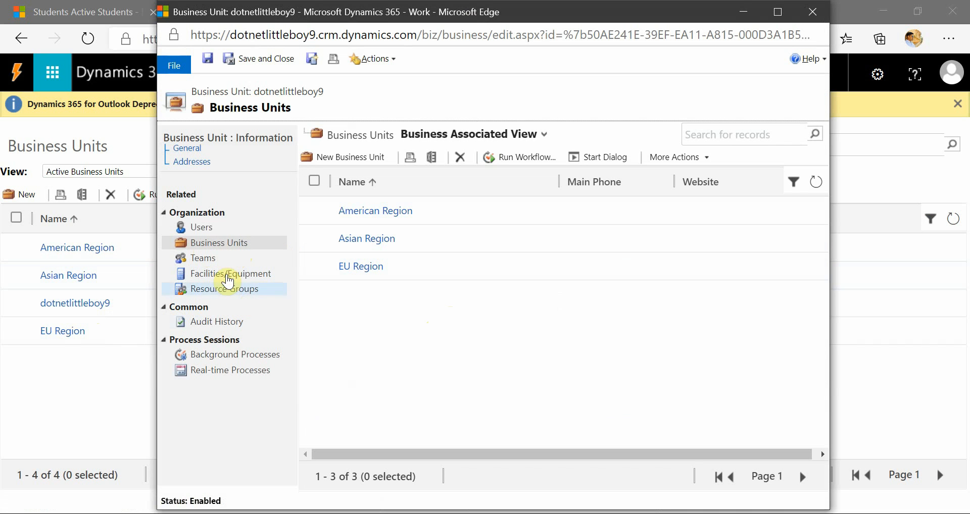
Review the related teams and users of the dotnetlittleboy9 business unit, ending on its teams in a maximized window.
click(212, 262)
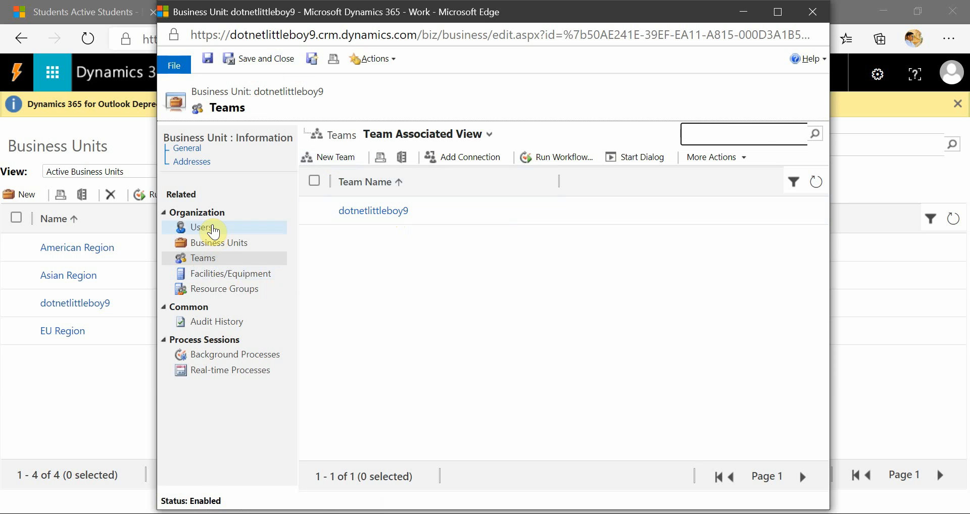
click(214, 230)
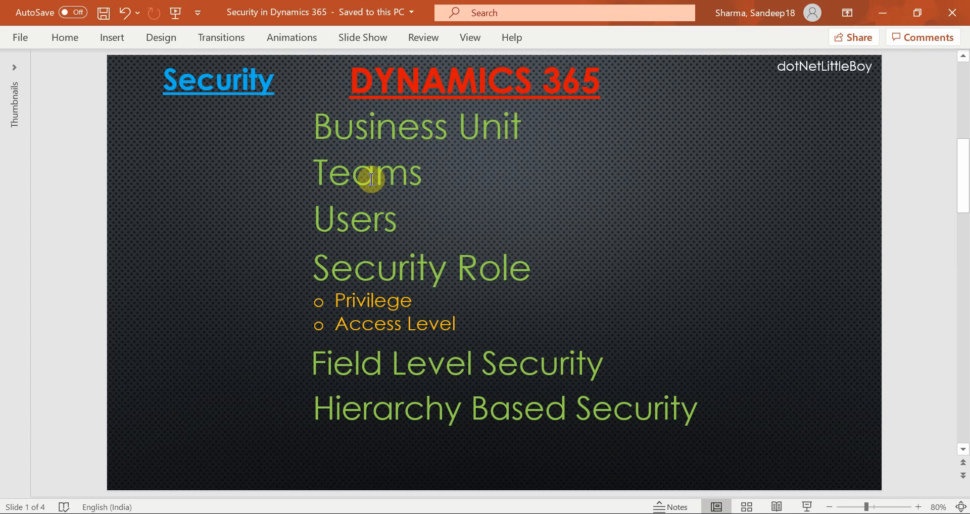
click(889, 14)
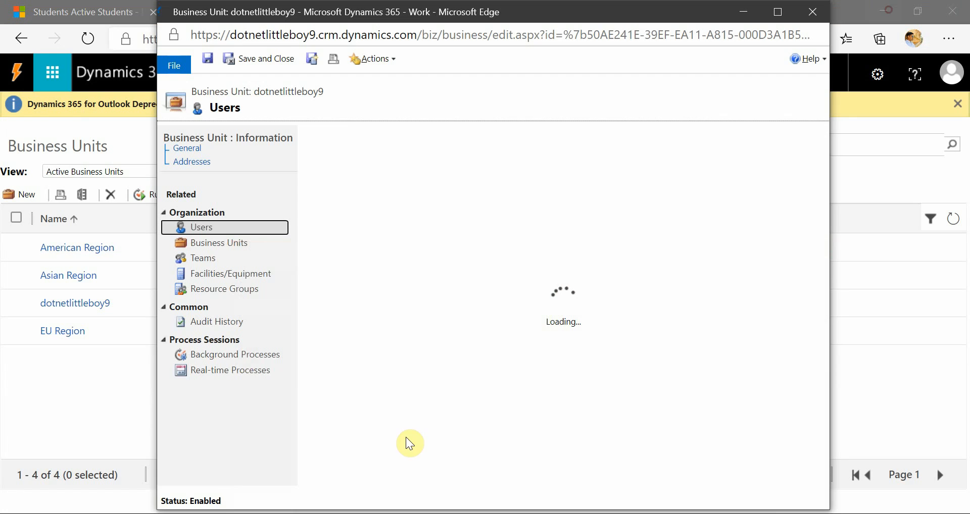
click(216, 258)
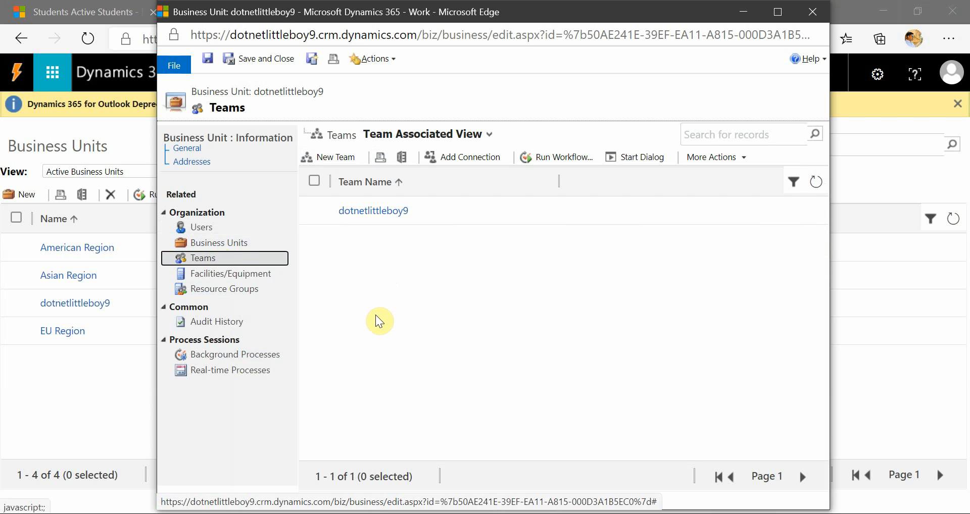
click(767, 13)
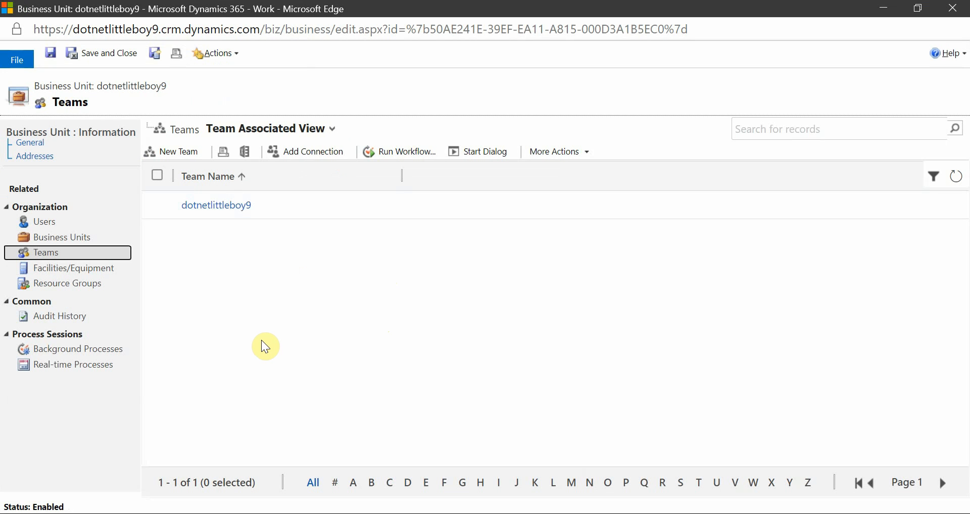
click(262, 342)
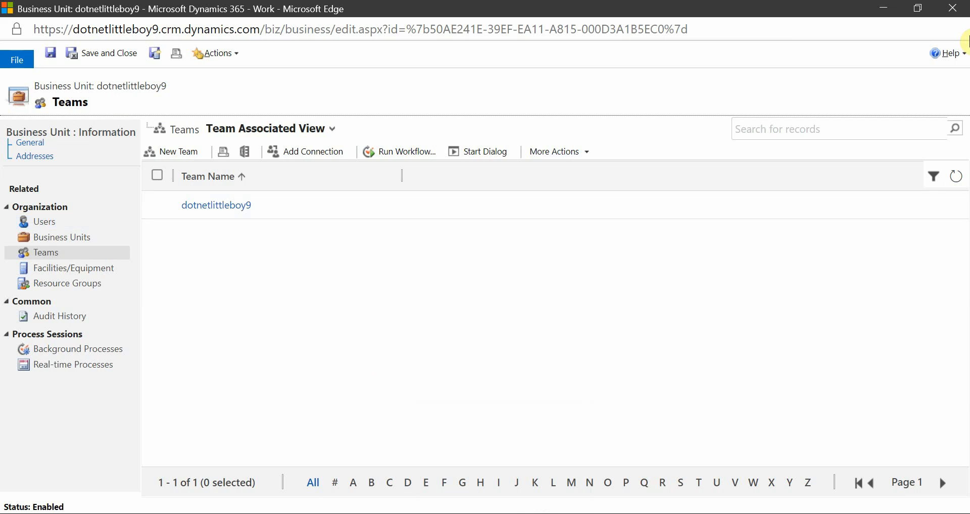
Close the parent unit's window and start a new team from the Asian Region business unit's teams, with the form maximized.
click(958, 8)
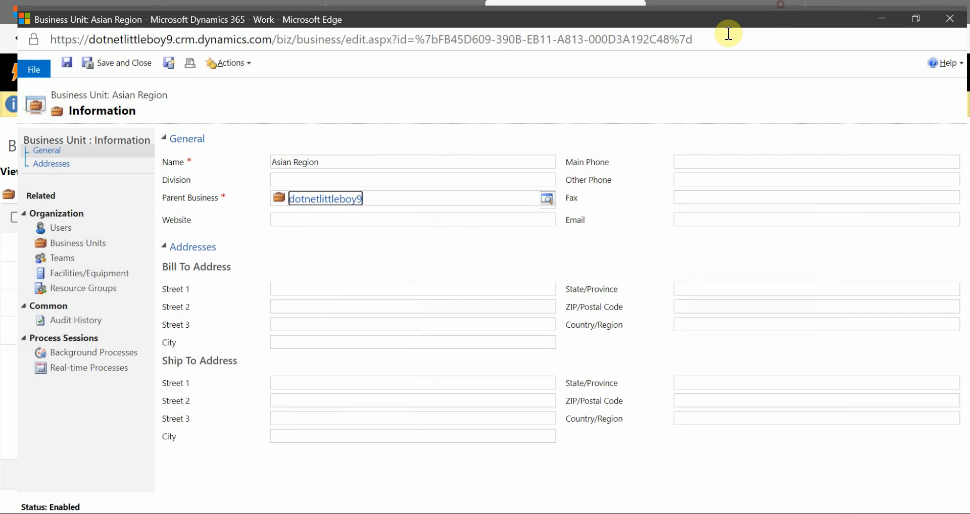
click(65, 258)
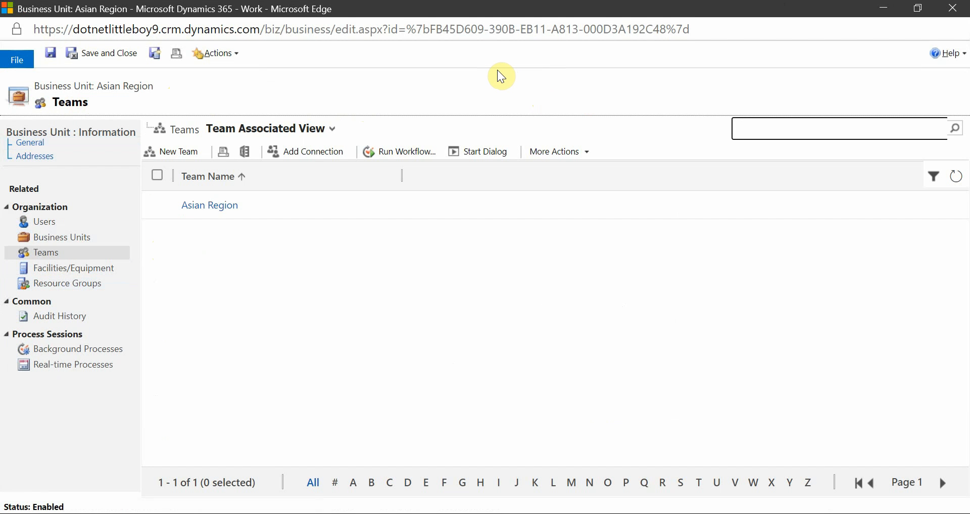
click(158, 152)
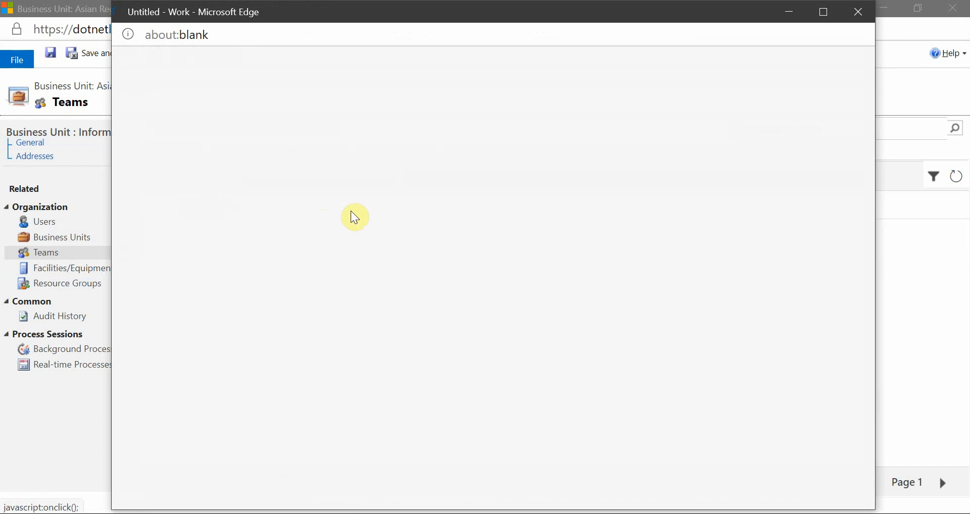
click(820, 17)
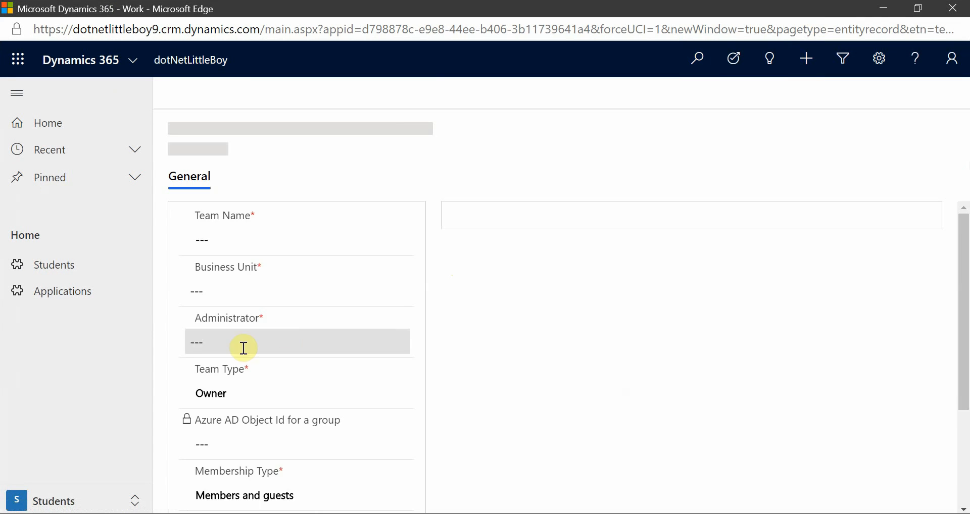
Review the Team Type options on the new team form, switching the type to Access and back to Owner.
click(253, 355)
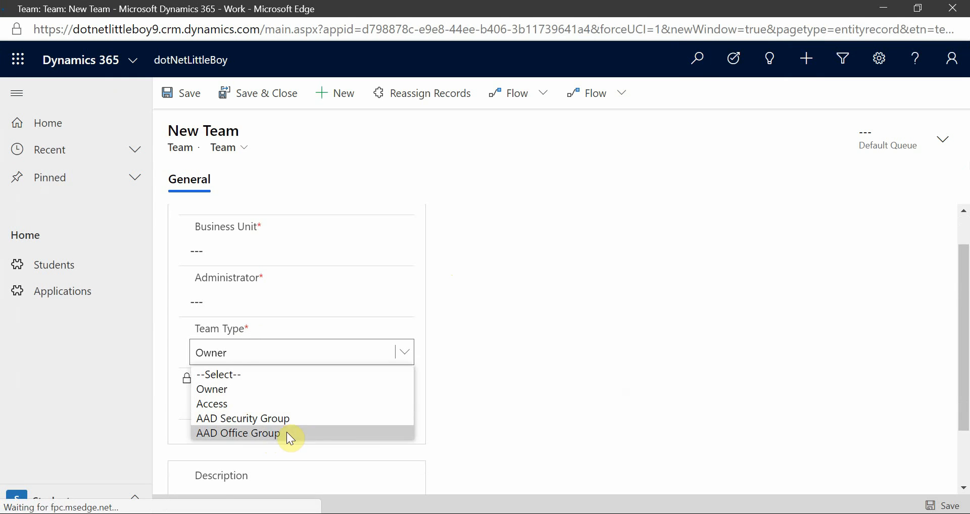
click(487, 410)
click(245, 362)
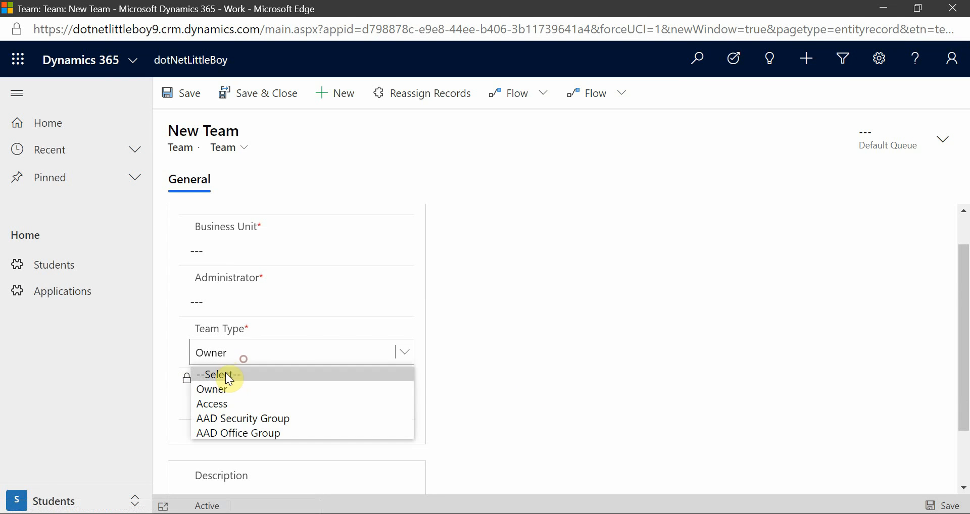
click(240, 387)
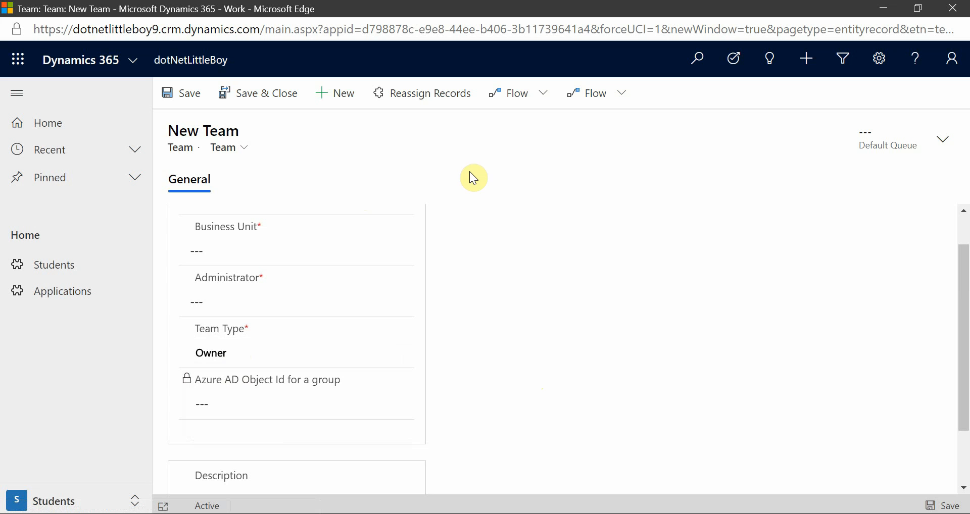
click(290, 354)
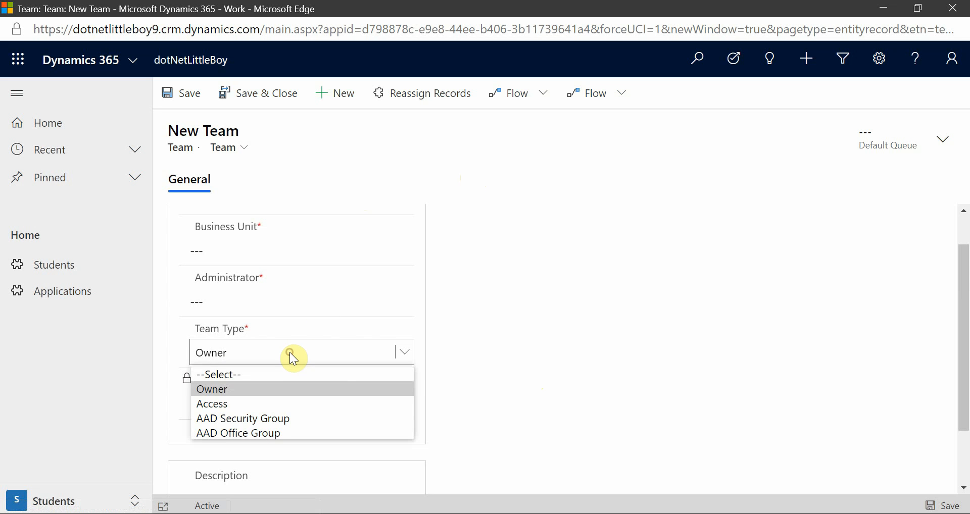
click(267, 402)
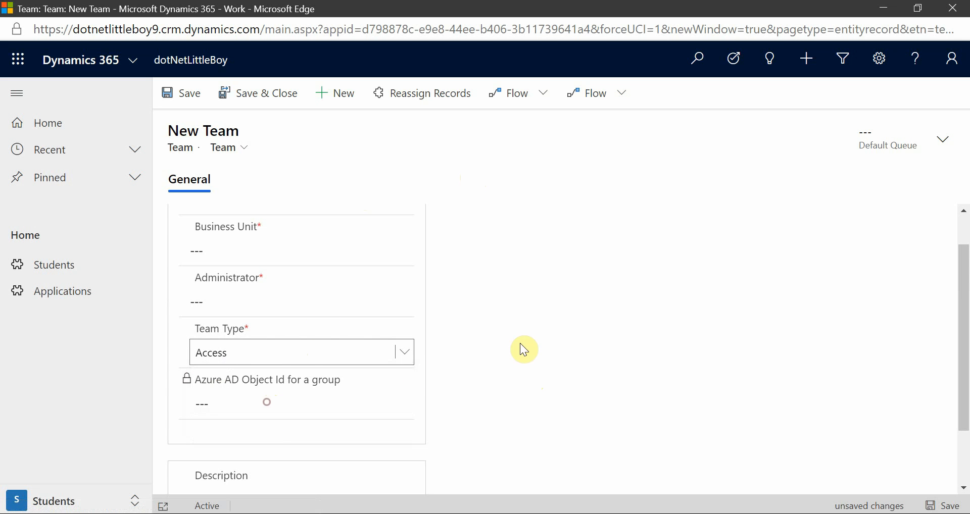
click(344, 358)
click(253, 389)
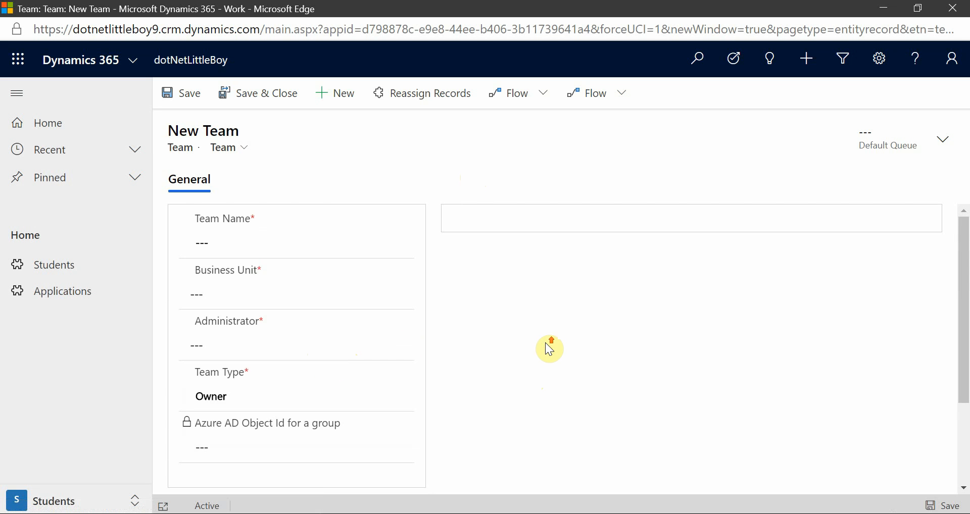
click(241, 345)
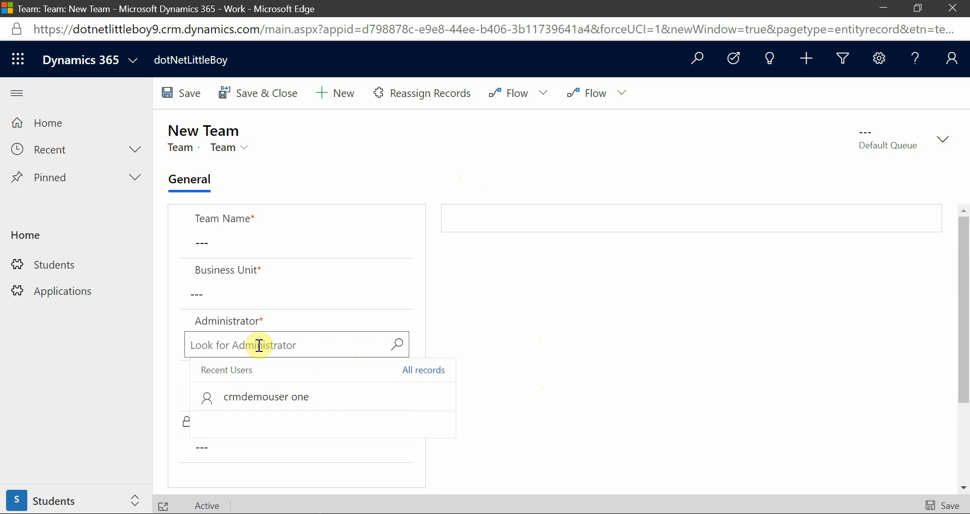
click(385, 197)
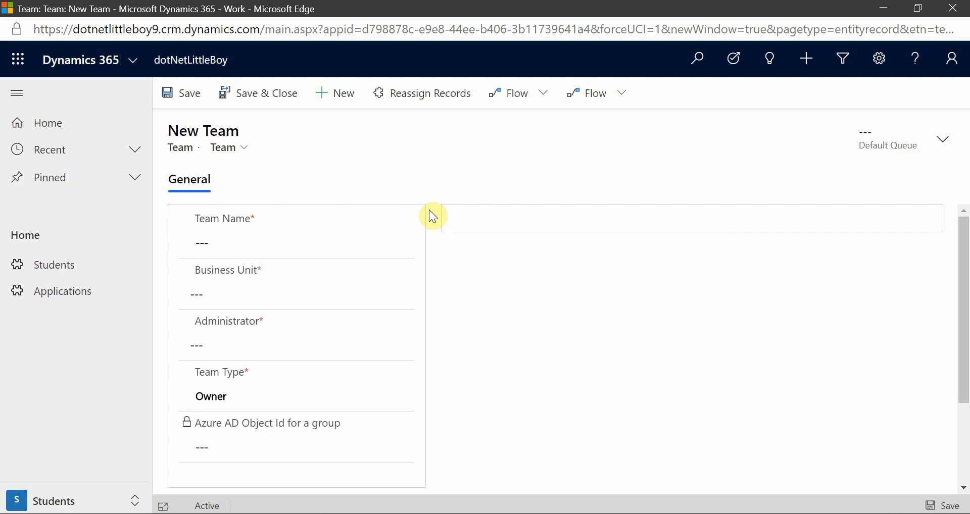
click(225, 345)
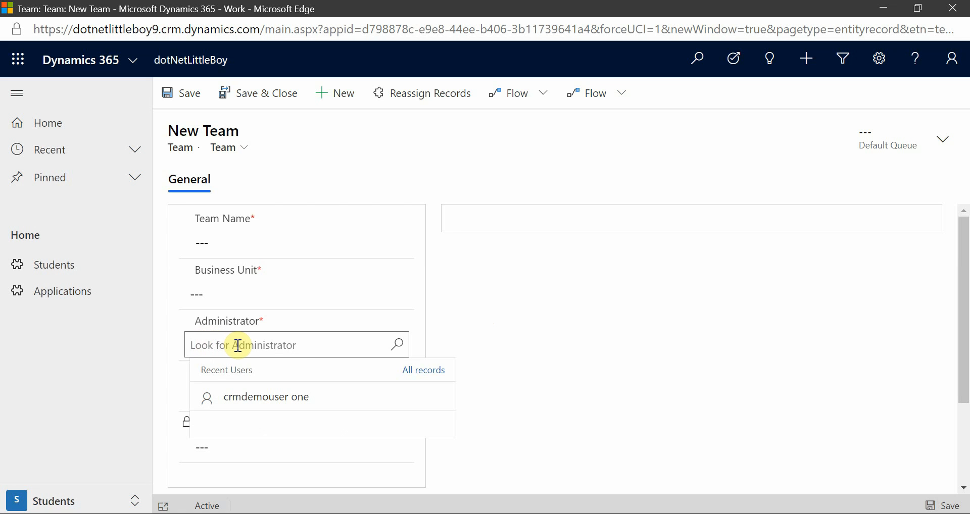
click(254, 288)
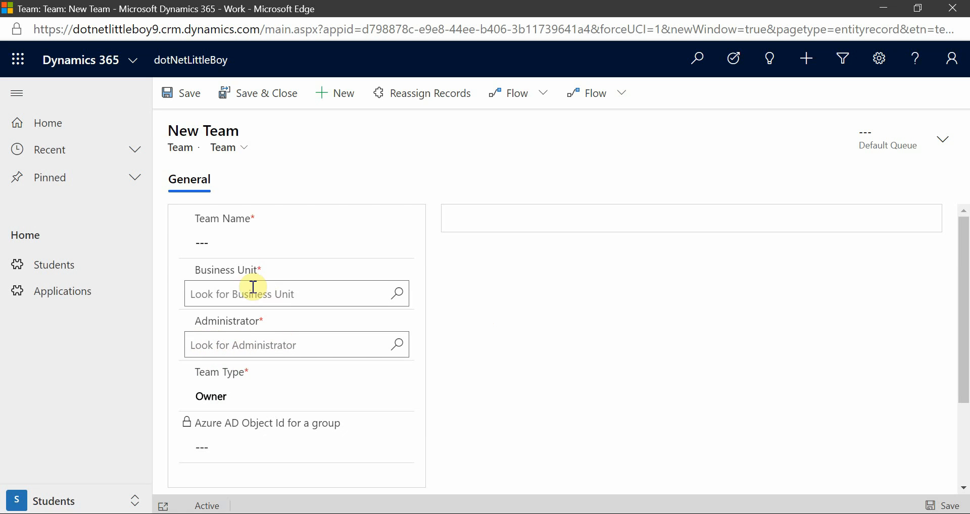
Name the new team Sales Team and assign it to the Asian Region business unit.
click(251, 242)
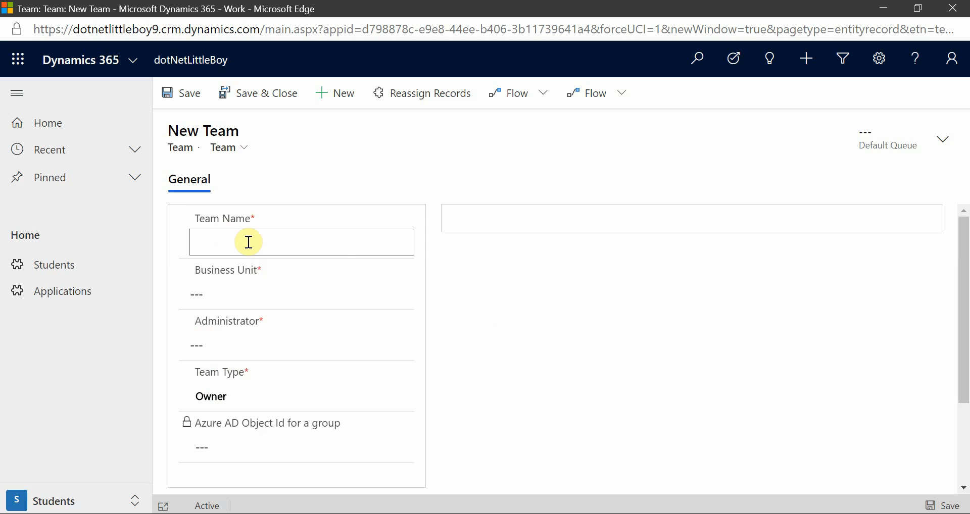
text(Sales Team)
key(BackSpace)
key(BackSpace)
key(BackSpace)
text(eam)
click(251, 295)
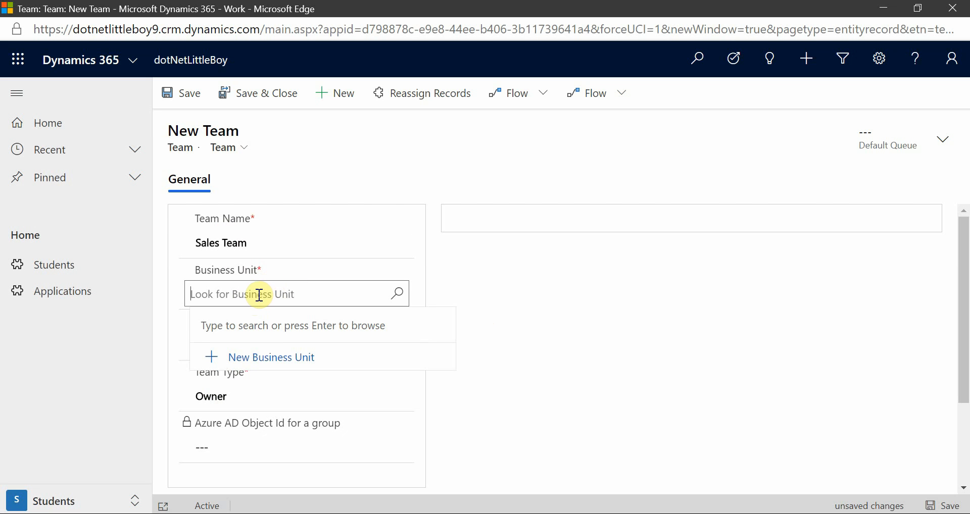
click(256, 294)
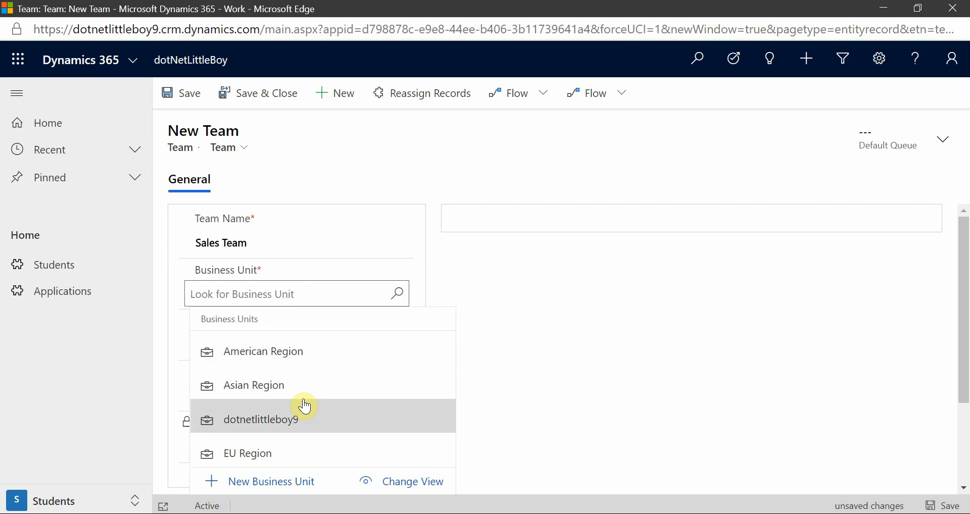
click(277, 389)
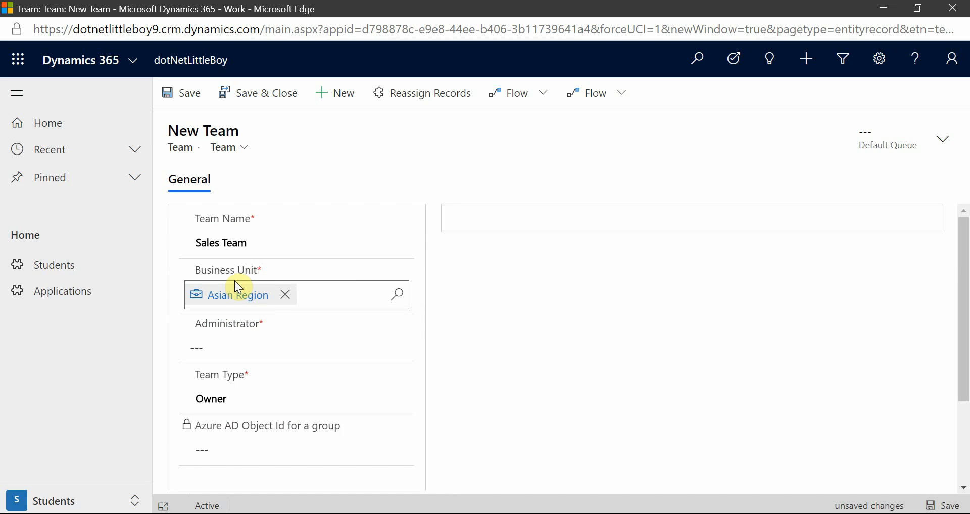
Search for the administrator by first name, assign that user as the team's administrator and save the team.
click(262, 348)
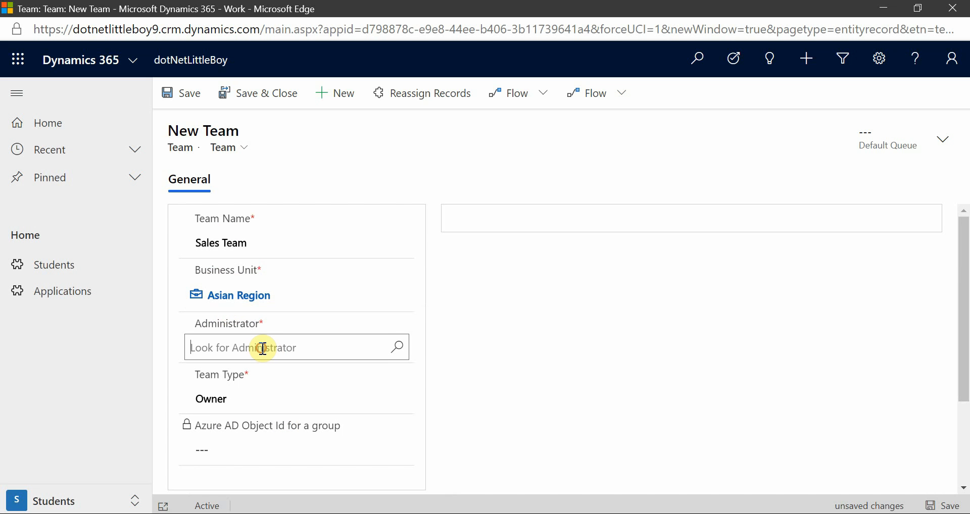
text(sandeepj)
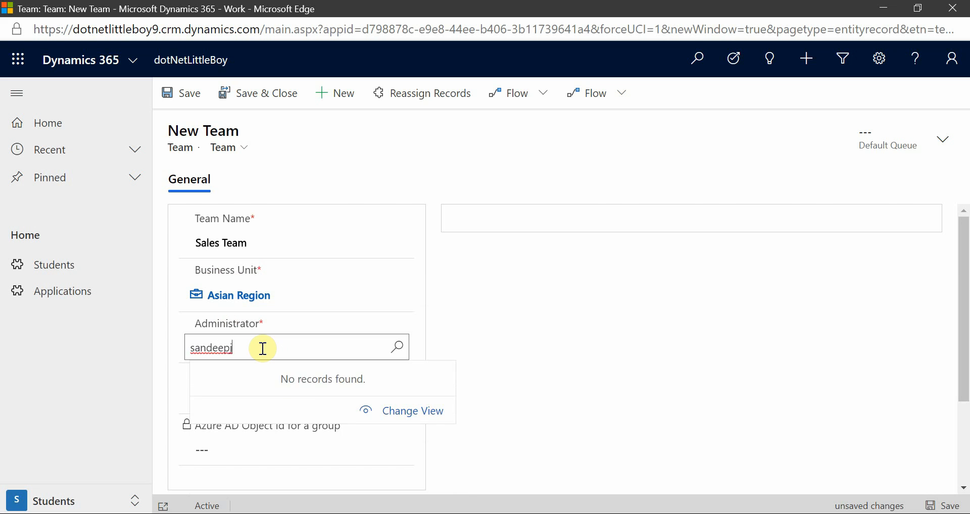
key(BackSpace)
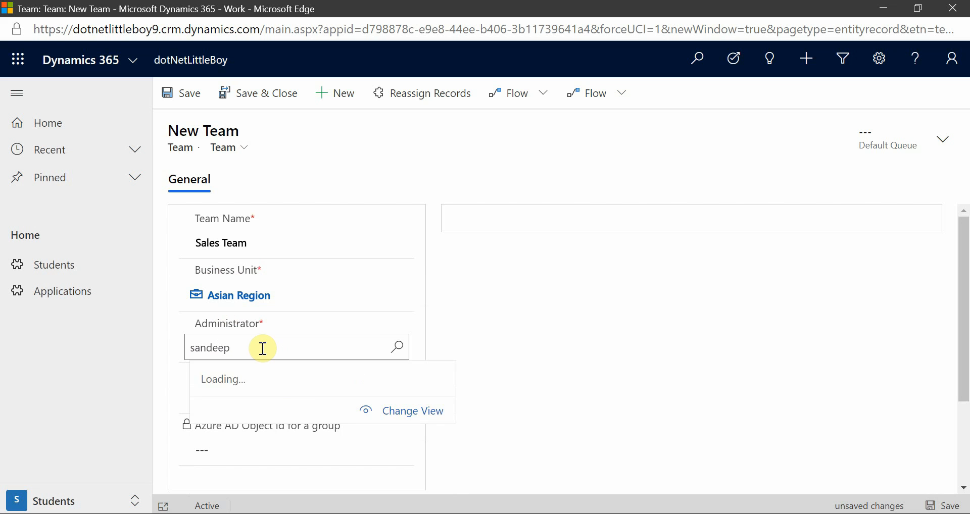
click(298, 426)
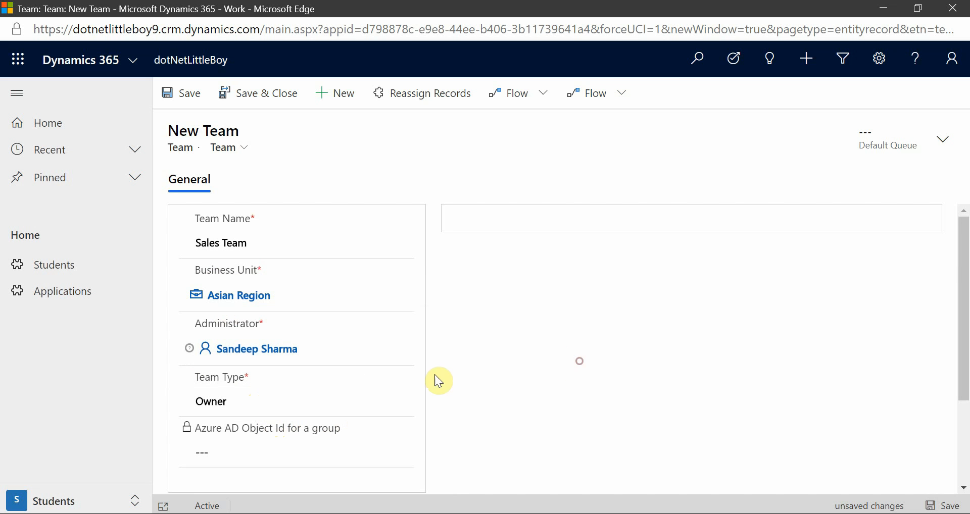
click(166, 105)
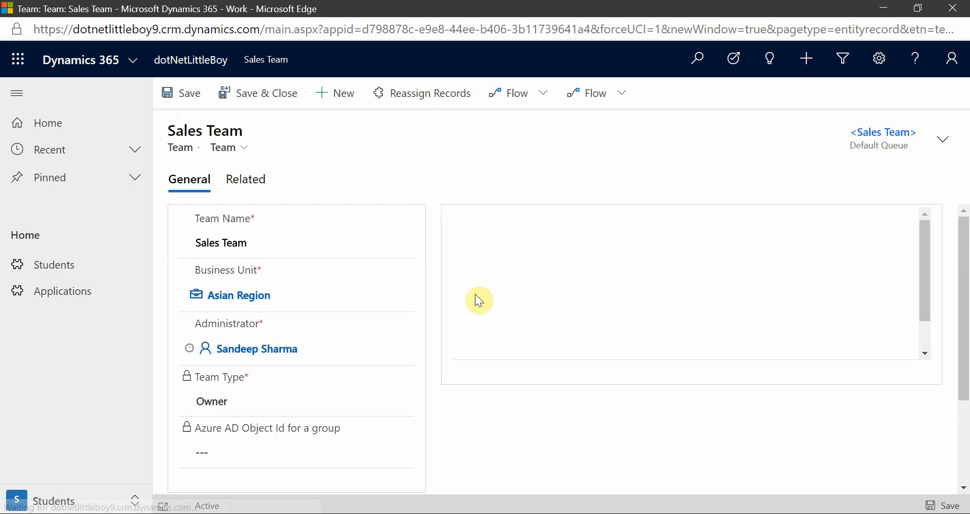
View the business unit linked to the saved team, close that window and refresh the Asian Region teams list.
click(237, 297)
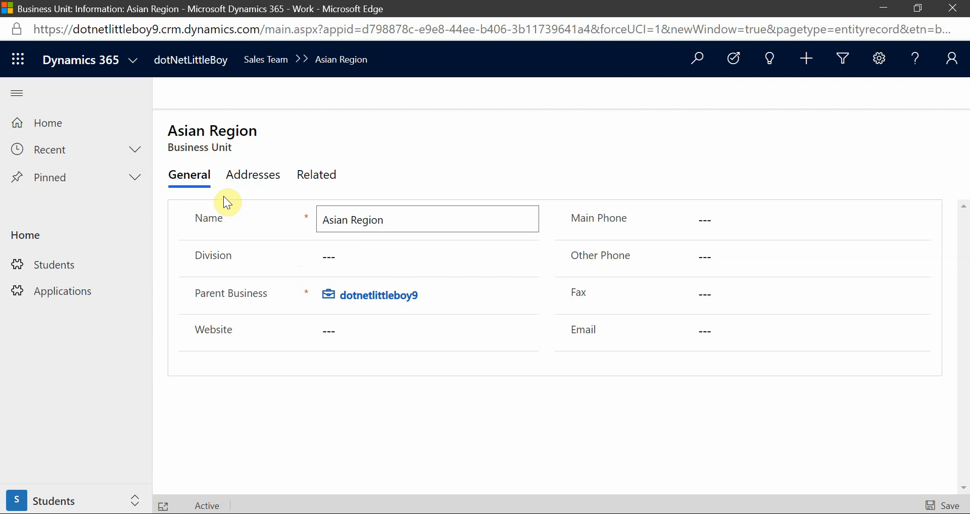
click(375, 433)
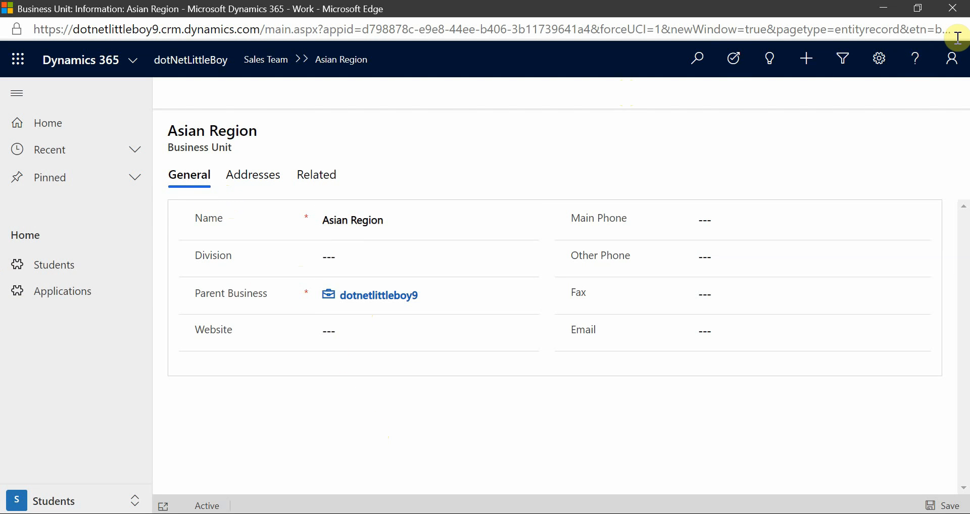
click(952, 8)
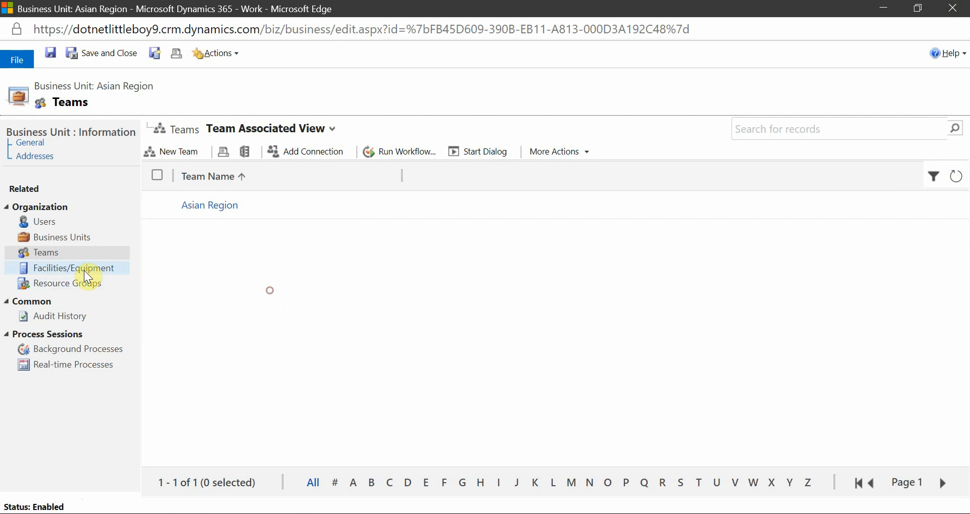
click(954, 178)
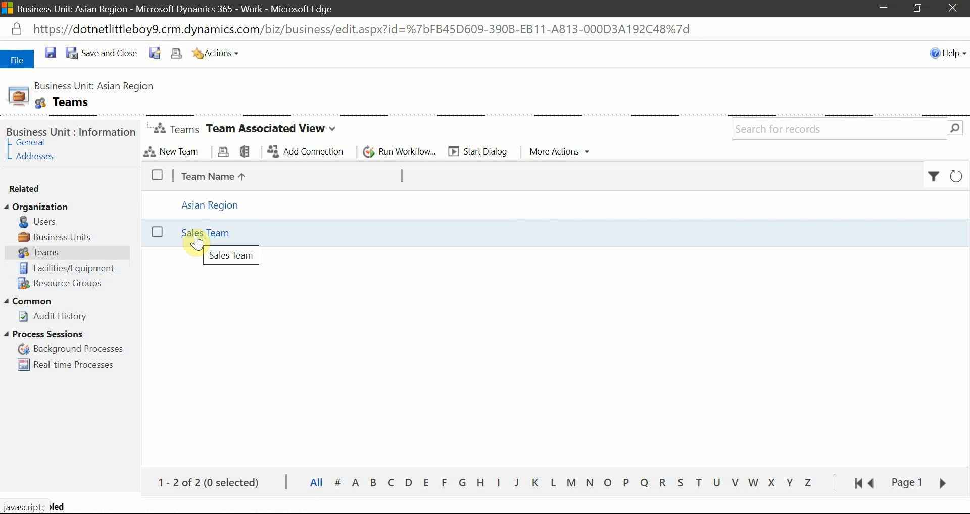
Open Sales Team in a maximized window and add the recently used CRM demo user as a team member.
click(204, 233)
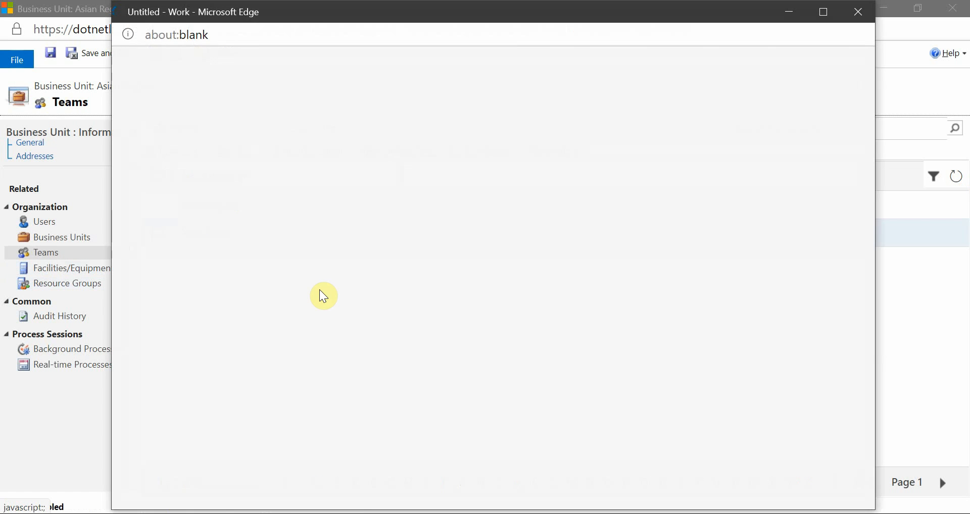
click(822, 12)
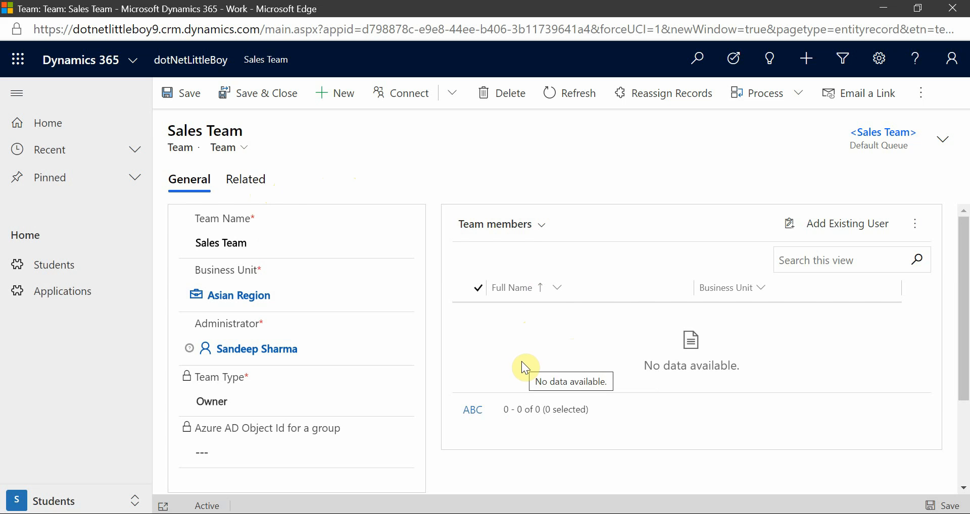
click(350, 179)
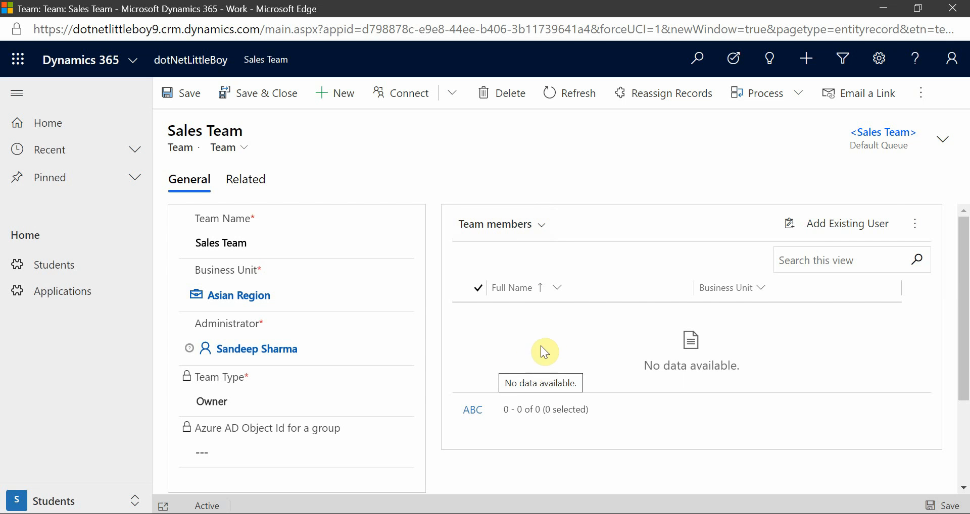
click(839, 229)
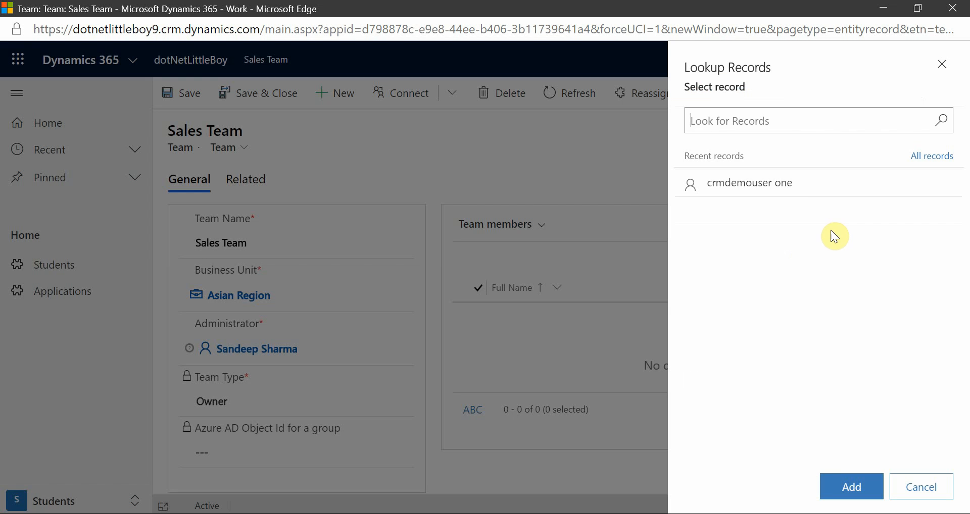
click(790, 186)
click(850, 486)
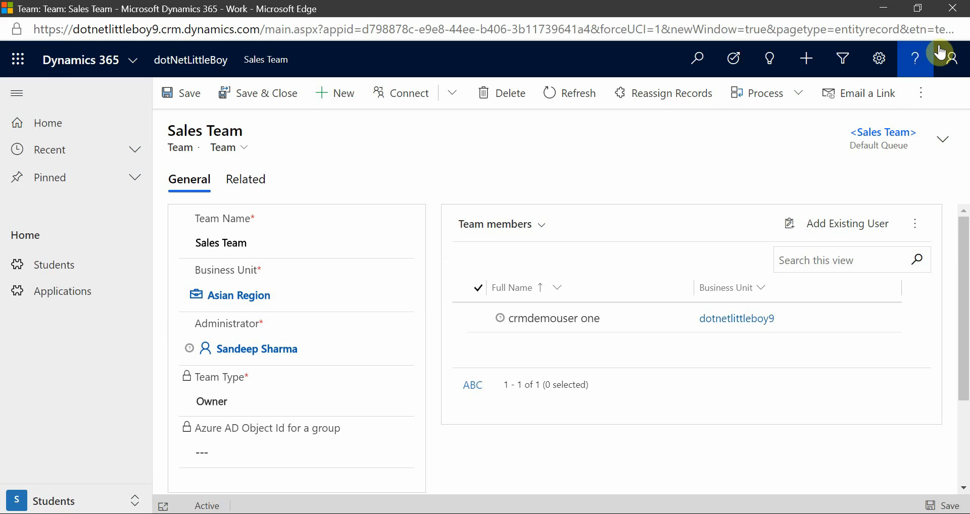
Close the team window, return to the main settings page and open the Teams list under Security.
click(961, 14)
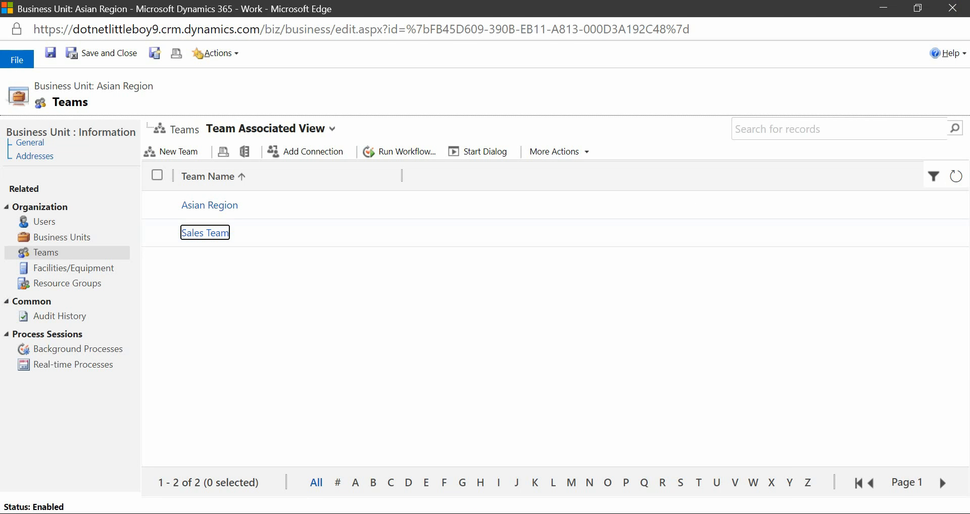
click(379, 472)
click(284, 74)
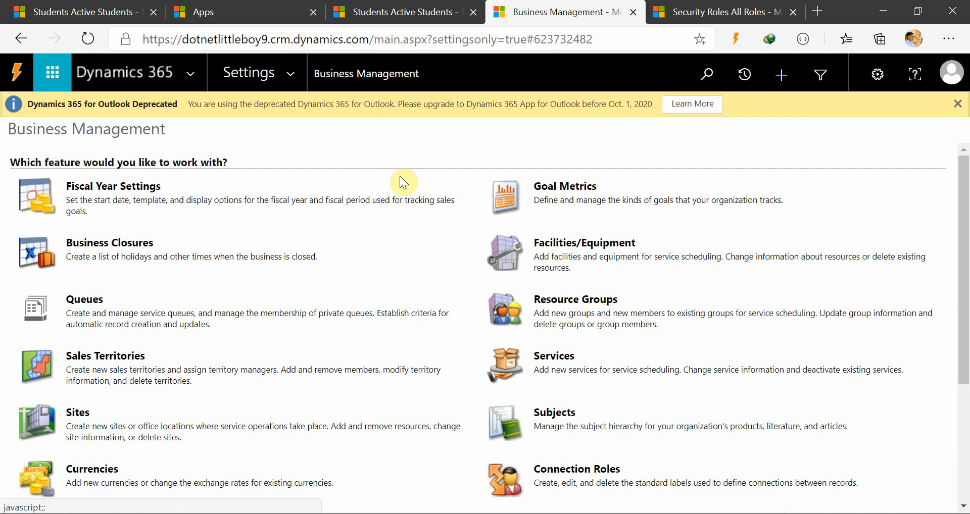
click(297, 73)
click(371, 248)
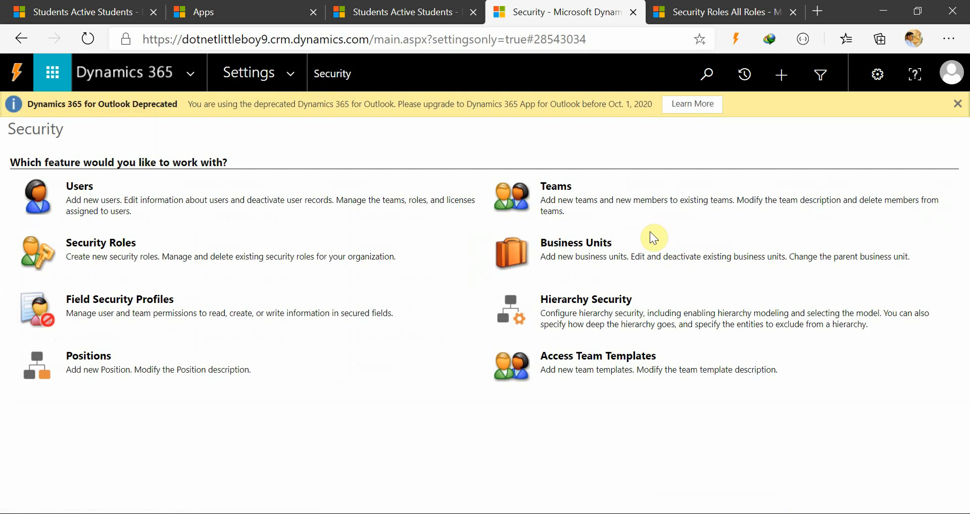
click(563, 188)
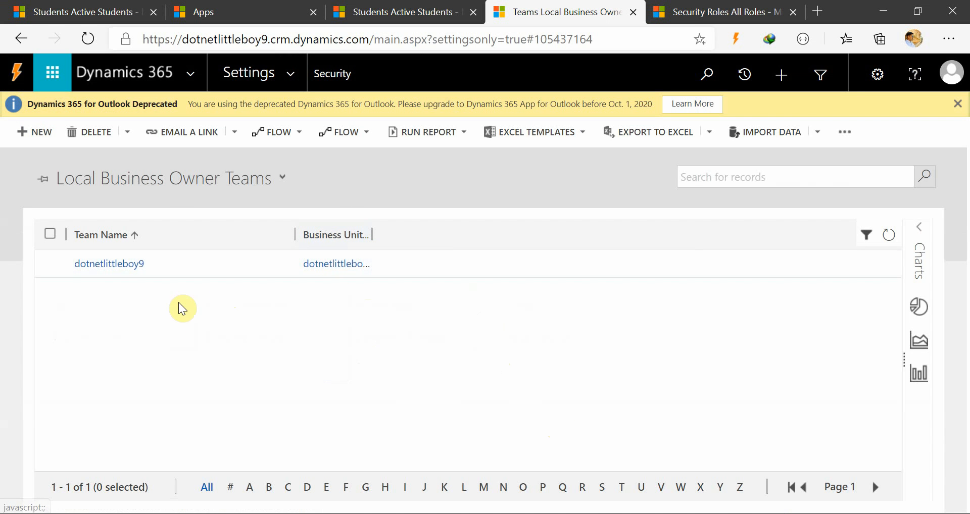
Refresh the teams list and switch it to the All Owner Teams view.
click(888, 235)
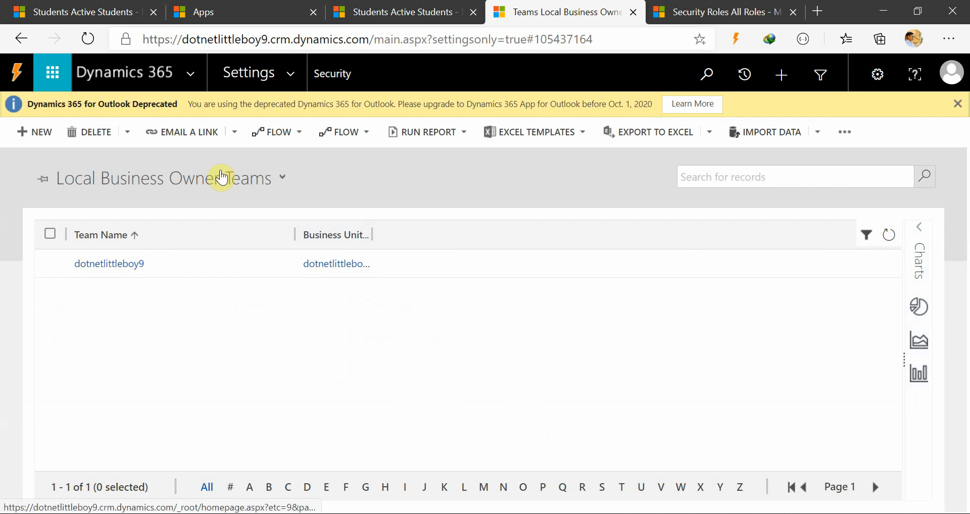
click(222, 178)
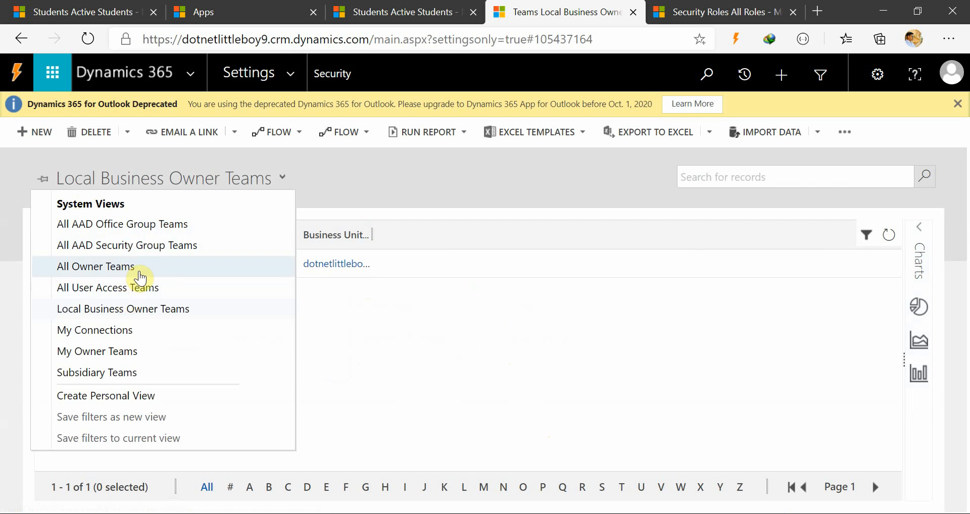
click(140, 277)
click(134, 182)
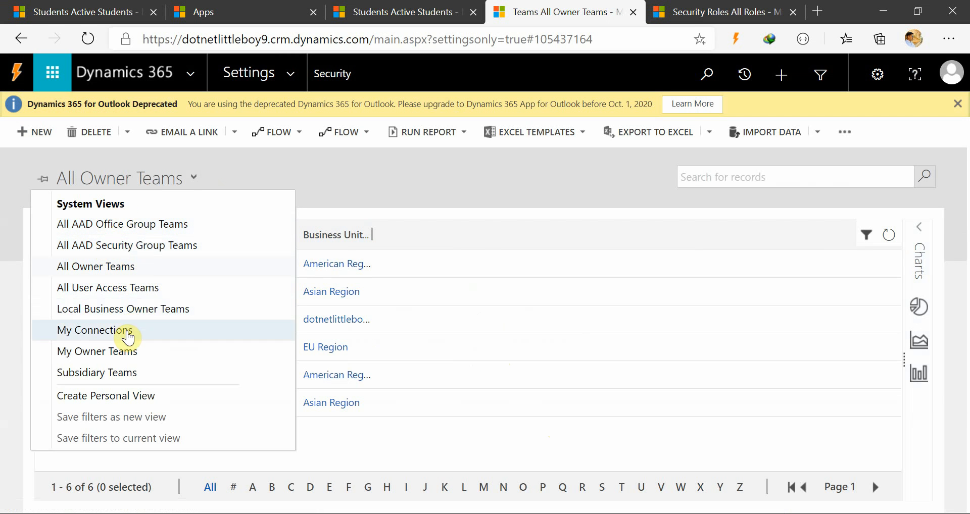
click(429, 174)
click(134, 438)
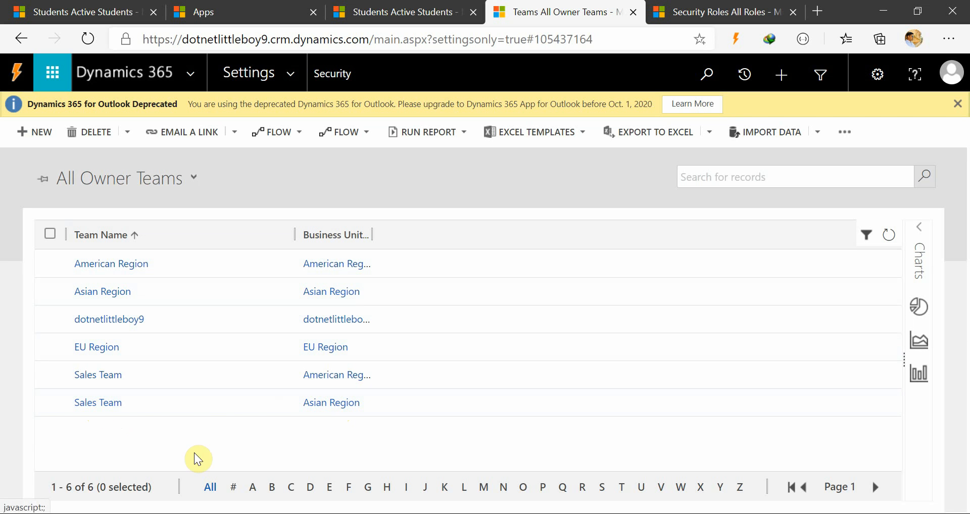
Assign the Customer service app access security role to the Sales Team of the Asian Region business unit.
click(49, 403)
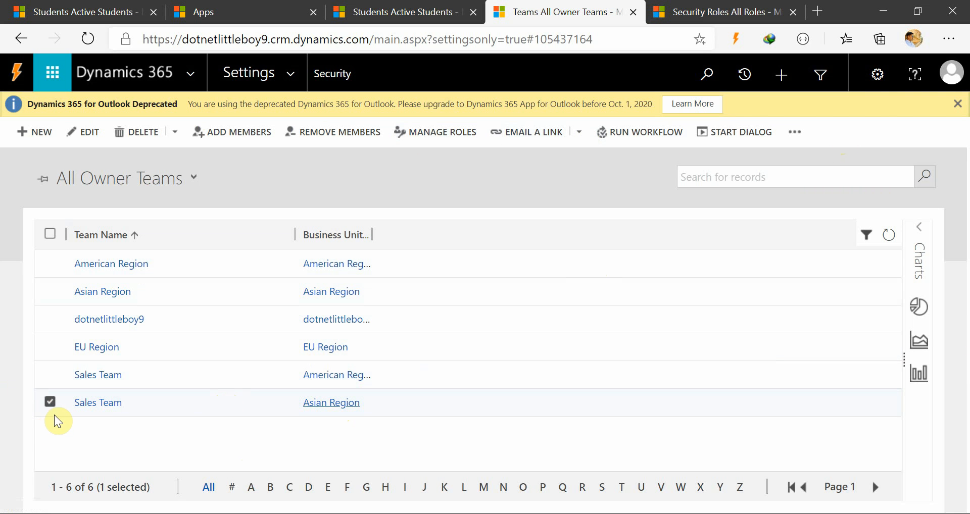
click(455, 135)
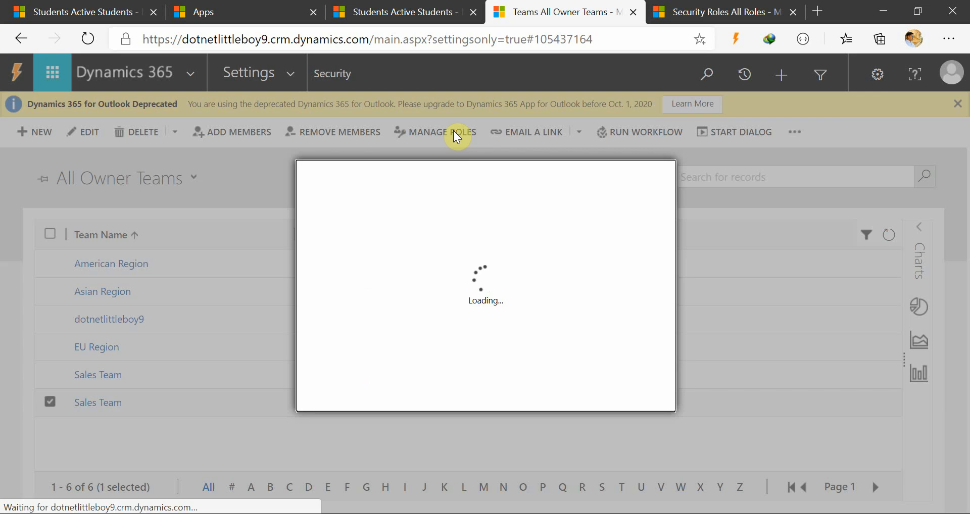
scroll(407, 331, down, 5)
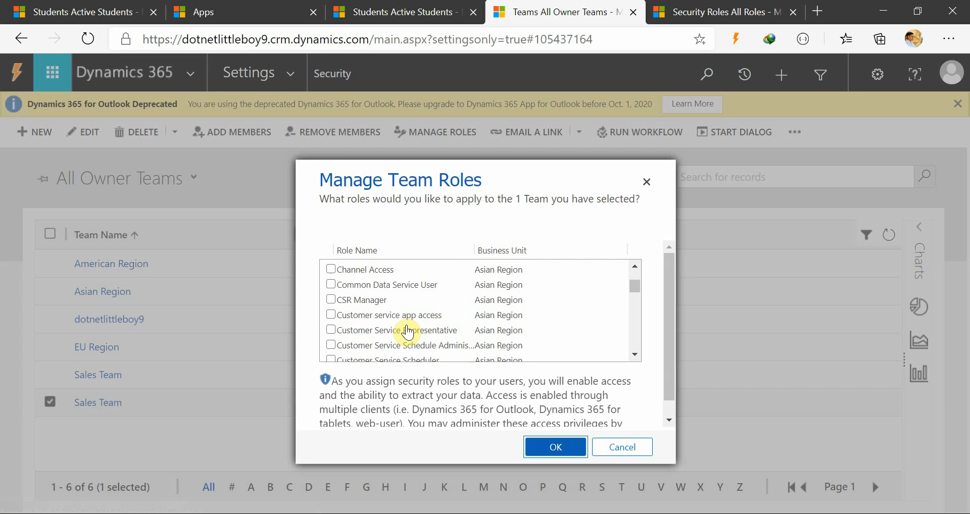
scroll(407, 331, down, 1)
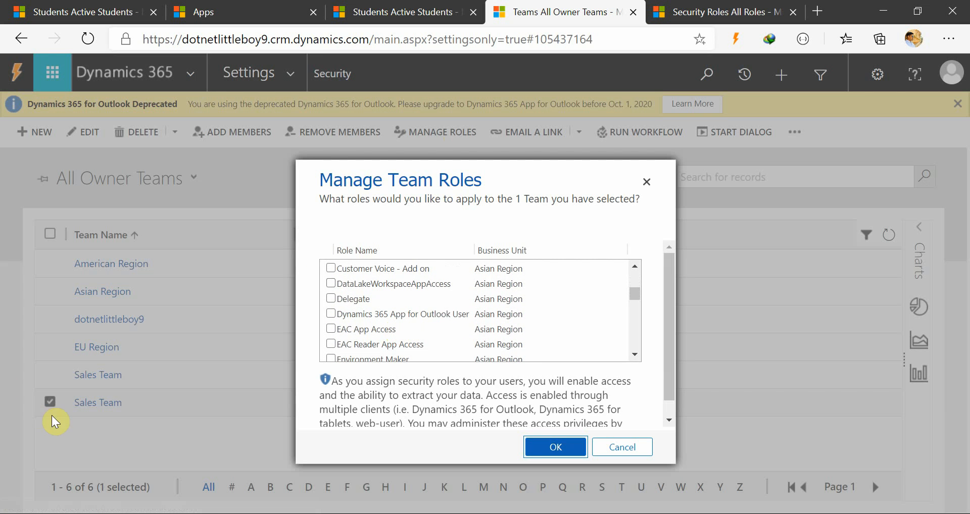
scroll(430, 328, down, 4)
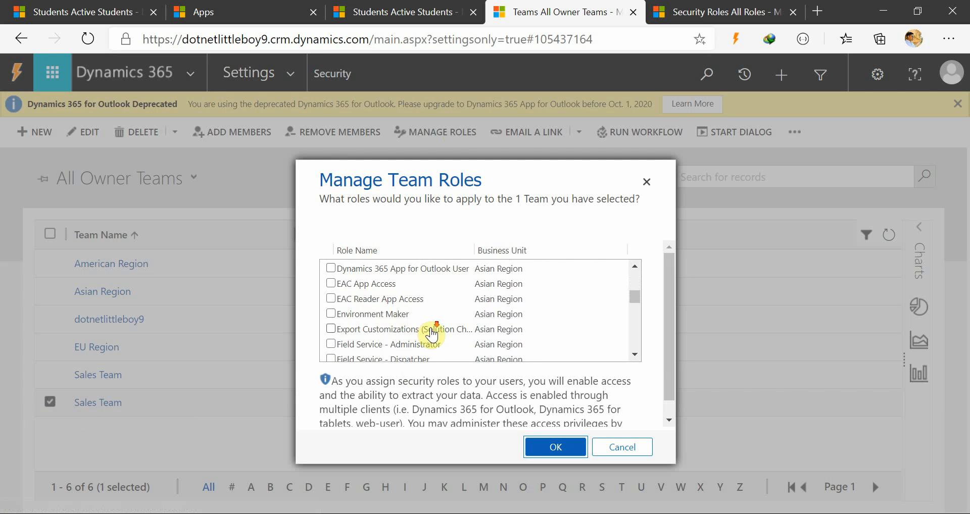
scroll(431, 333, up, 5)
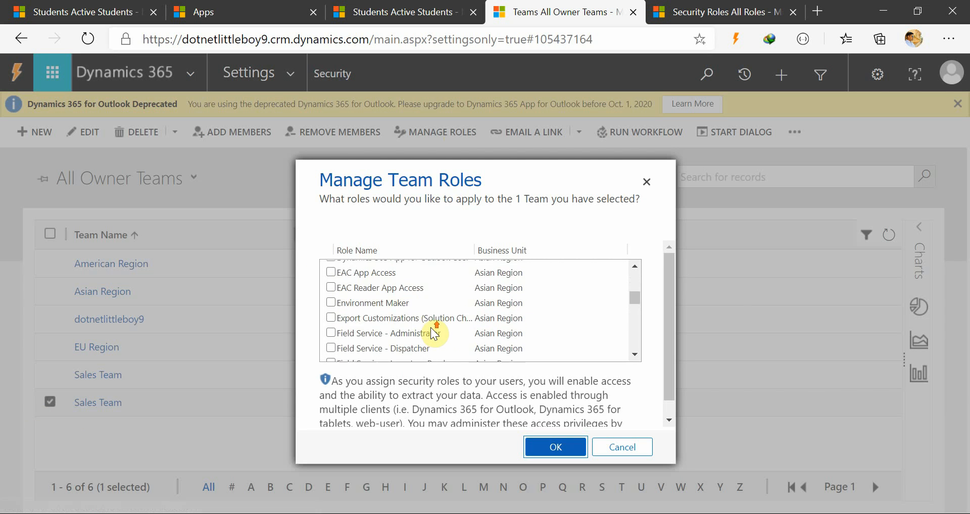
scroll(431, 333, up, 1)
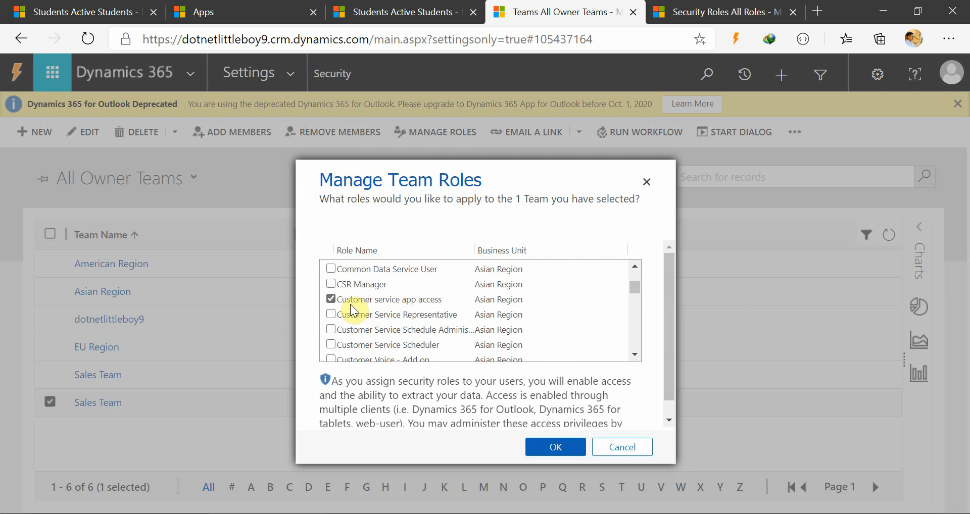
click(539, 458)
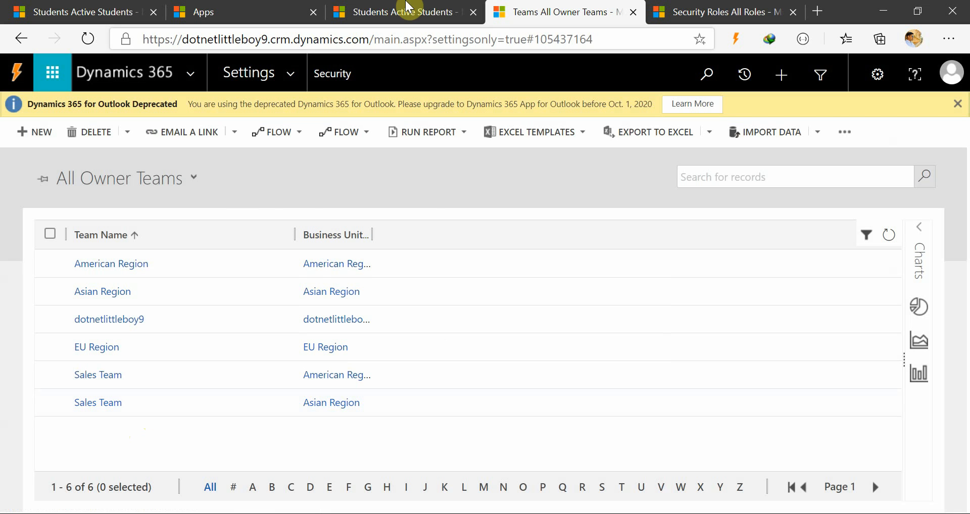
Switch to the published Apps page and open the role management of the dotNetLittleBoy app.
click(361, 12)
click(248, 12)
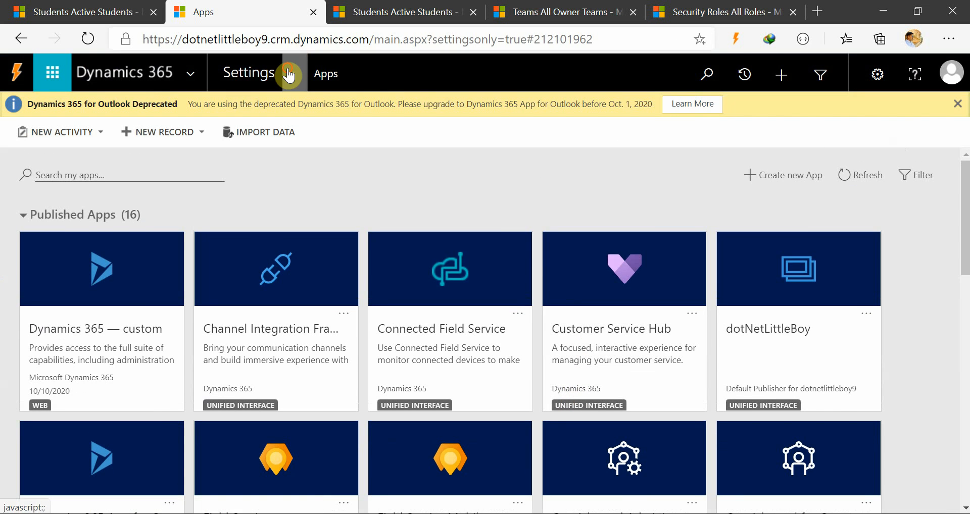
click(288, 76)
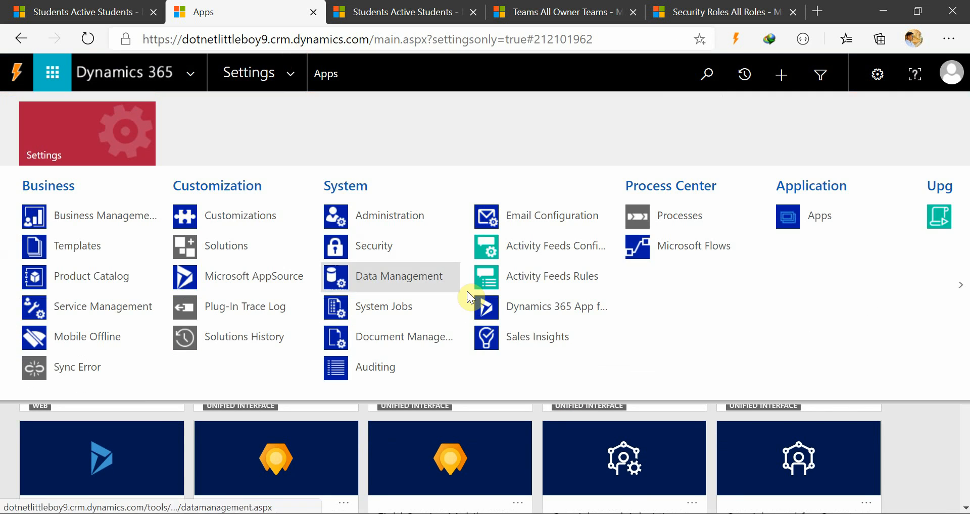
scroll(625, 309, down, 5)
scroll(625, 309, up, 5)
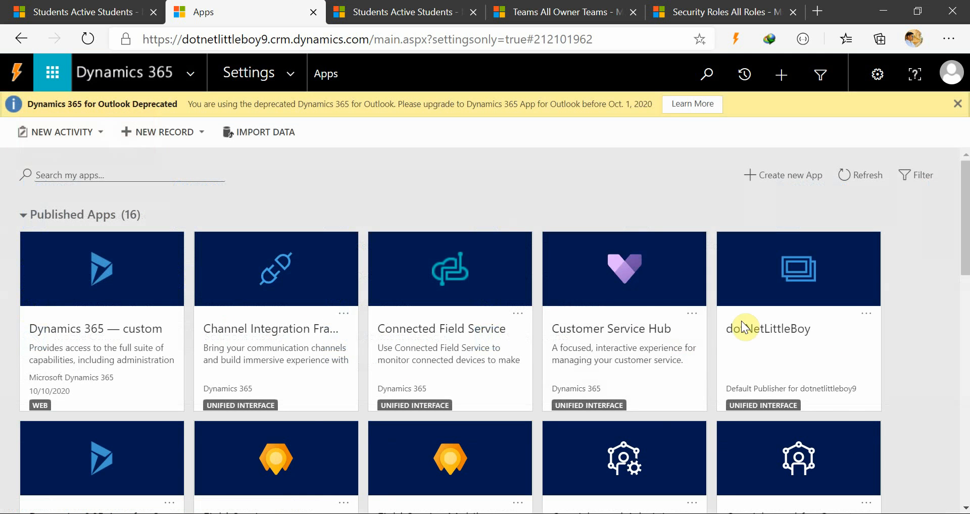
scroll(809, 357, down, 2)
click(866, 258)
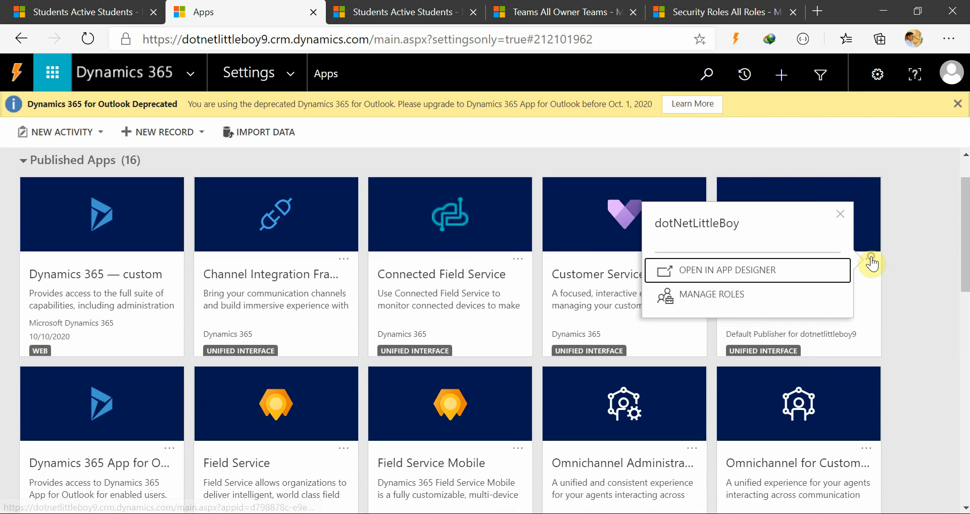
click(710, 298)
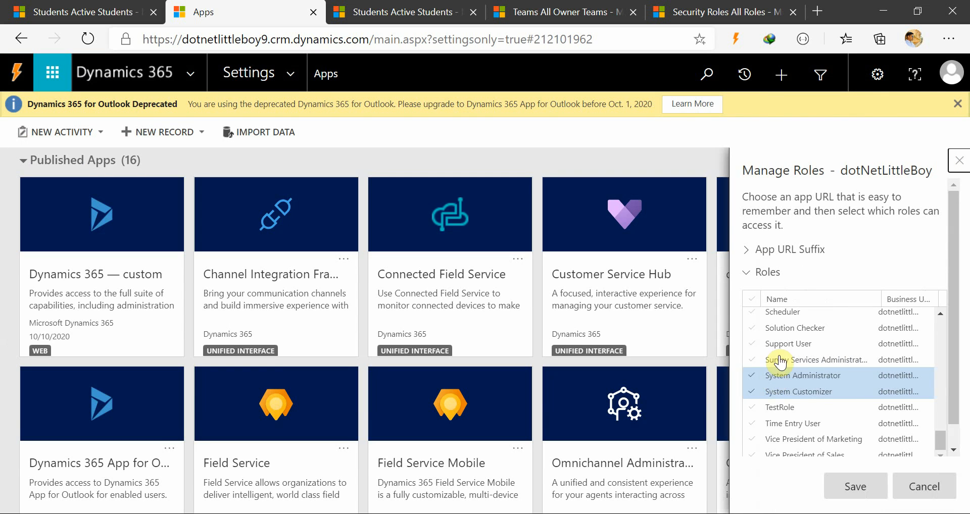
Examine which security roles have access to the dotNetLittleBoy app, then close its role management without saving.
scroll(808, 373, down, 2)
scroll(816, 373, up, 10)
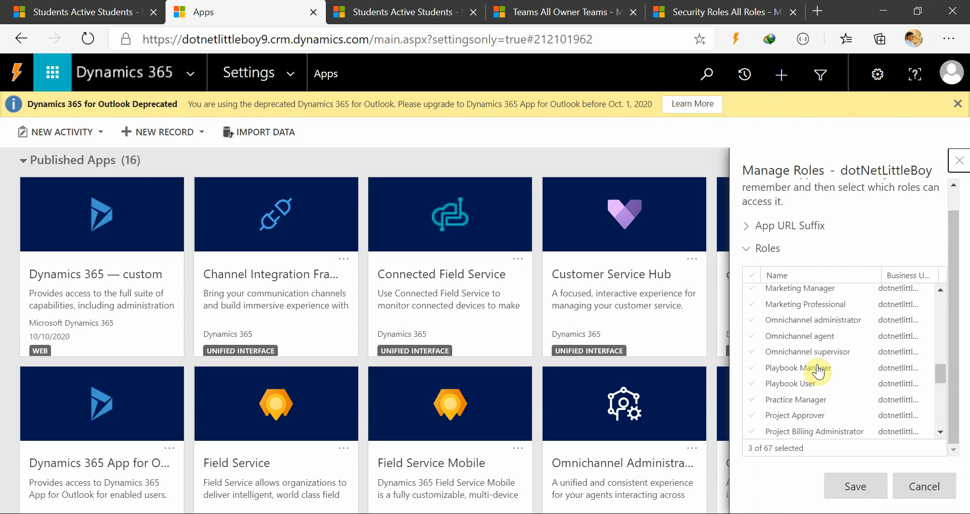
scroll(818, 372, up, 4)
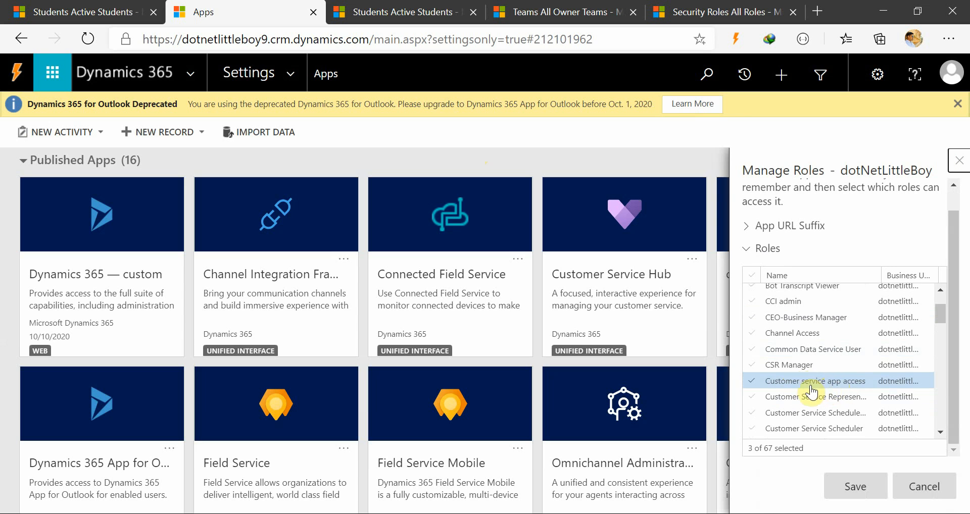
scroll(855, 415, down, 2)
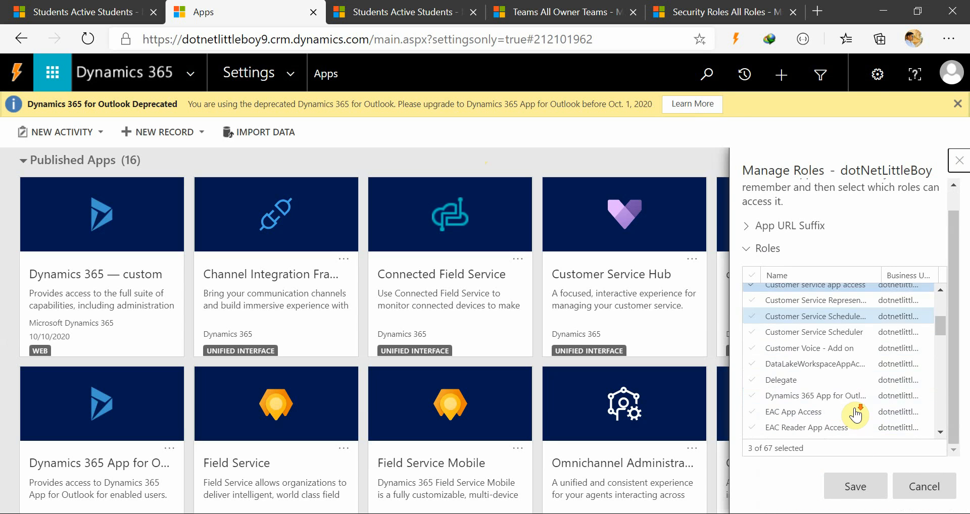
scroll(855, 415, down, 11)
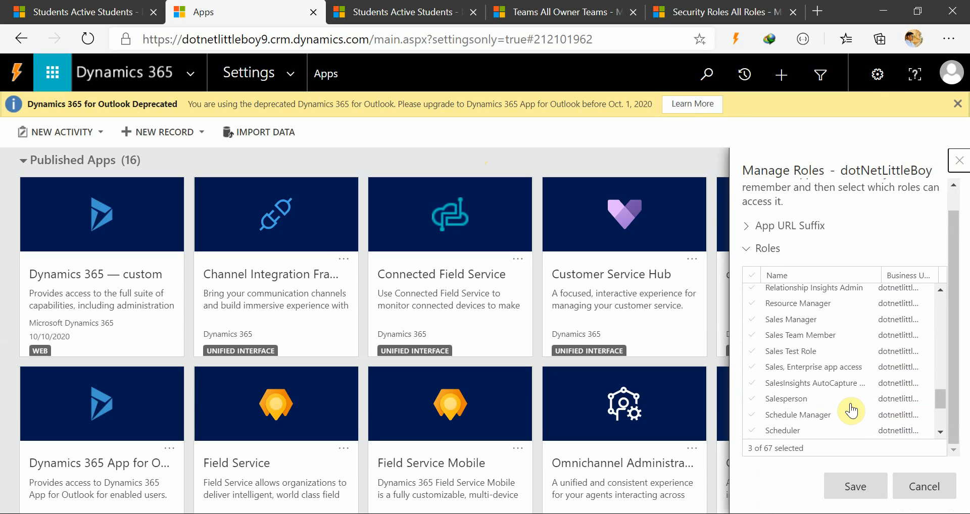
scroll(851, 411, down, 4)
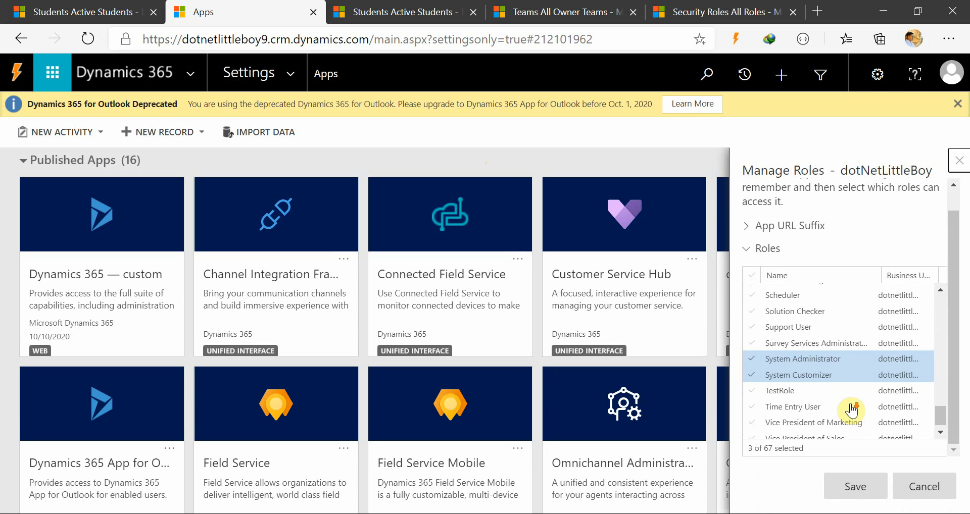
click(920, 495)
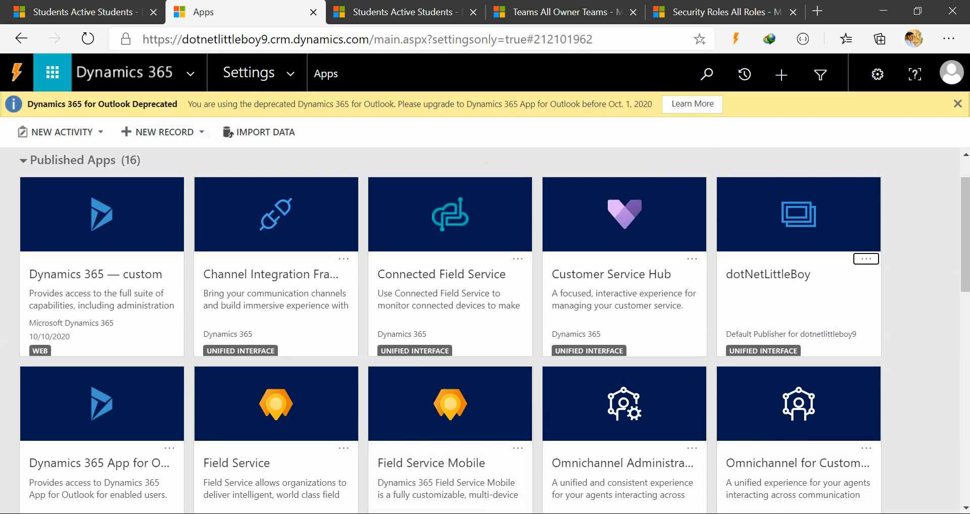
Return to the teams list, view the role management of the Asian Region Sales Team and open the team's record.
click(48, 10)
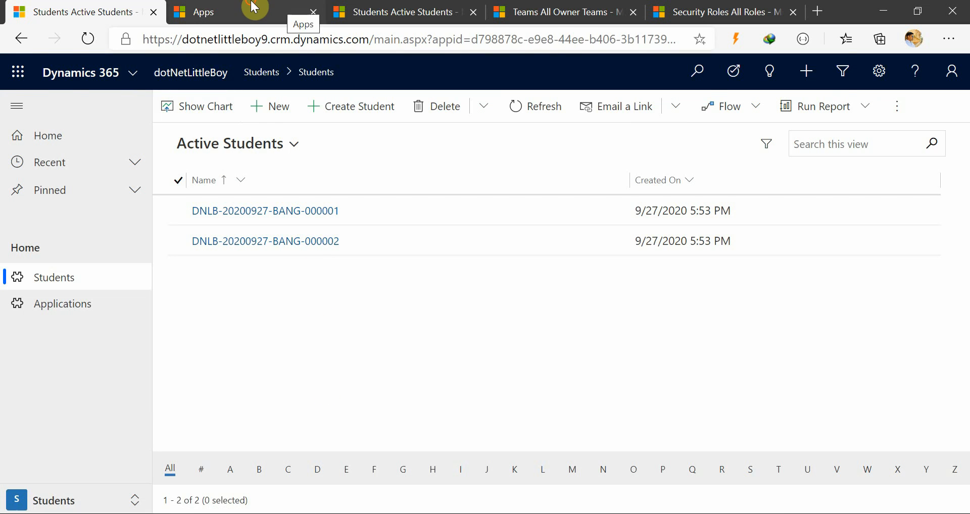
click(390, 11)
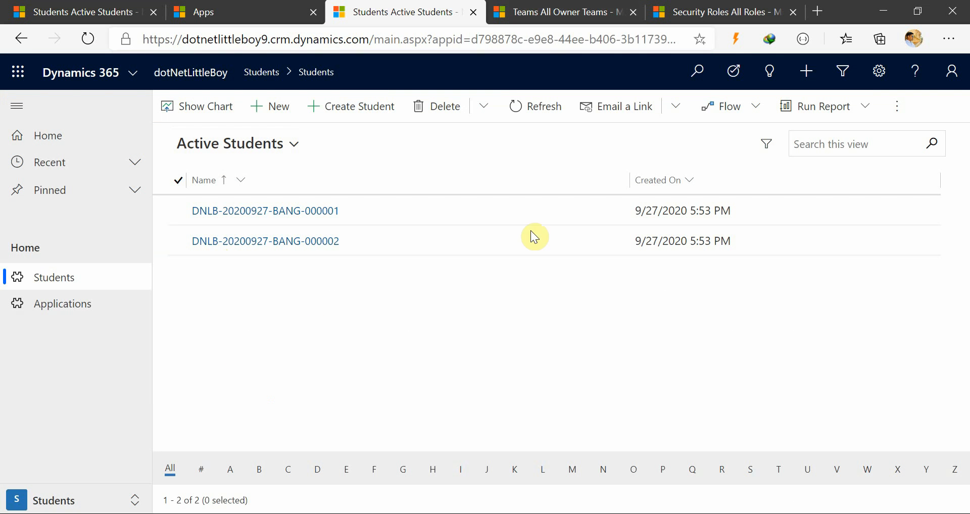
click(538, 11)
click(51, 404)
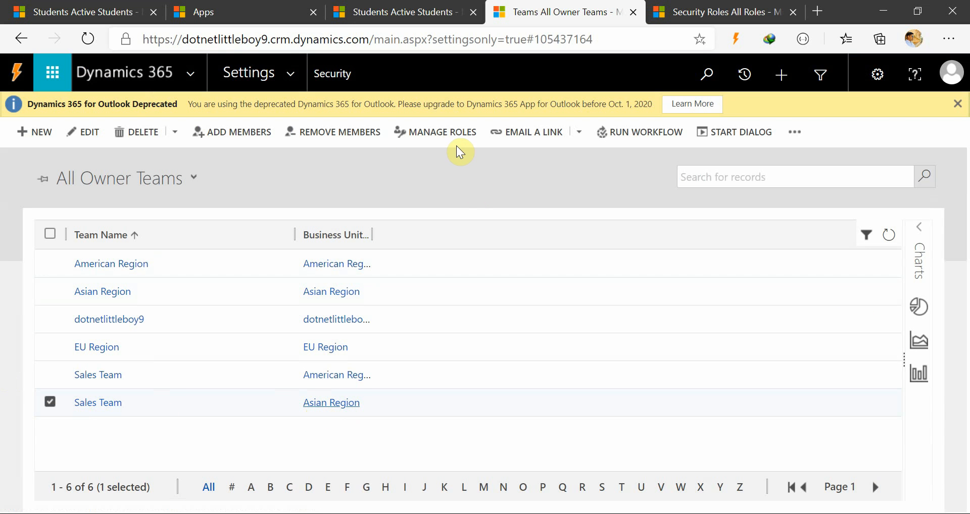
click(439, 132)
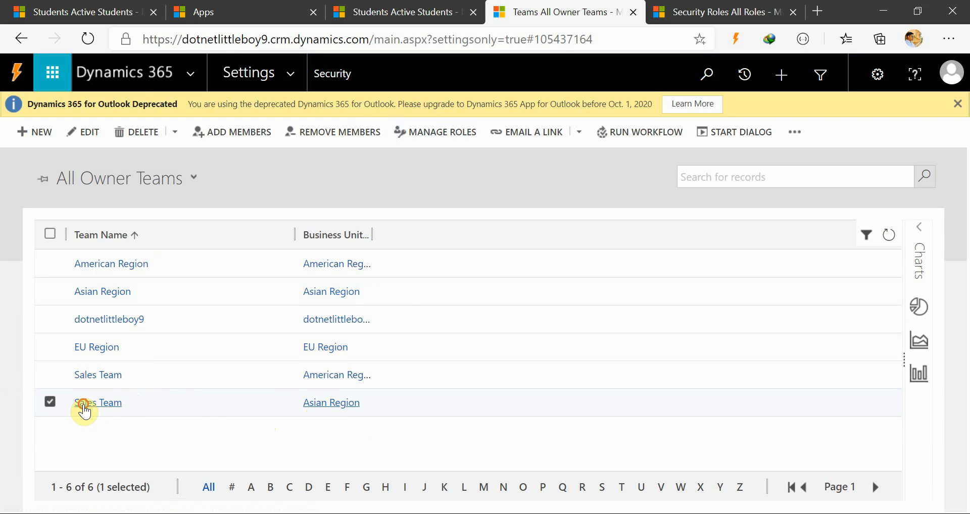
click(81, 402)
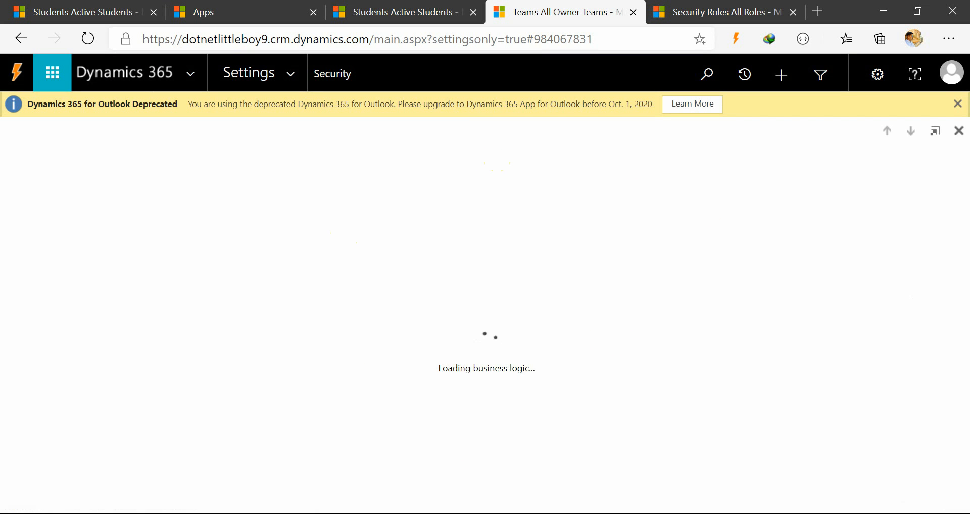
Switch to the PowerPoint security slide, point out the Teams and Users topics, and return to the browser.
key(alt+Tab)
click(398, 223)
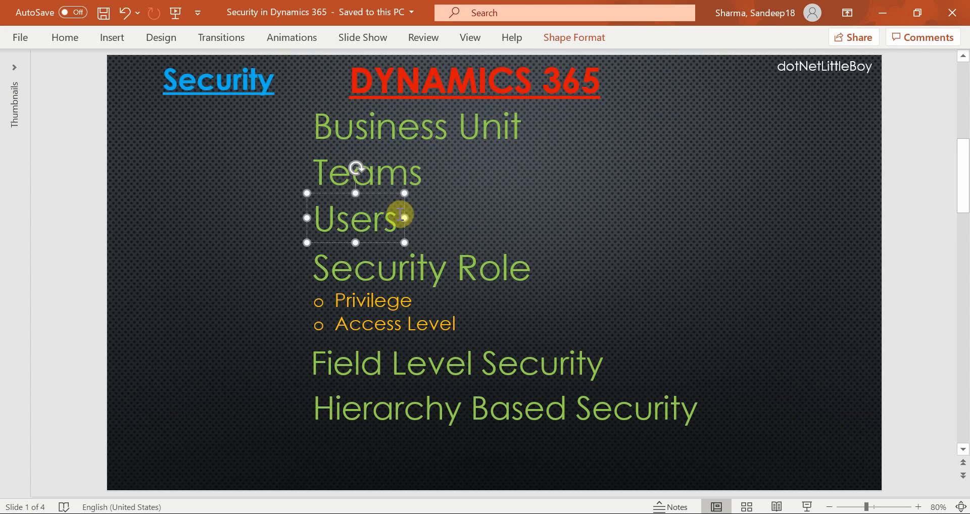
click(409, 172)
click(383, 225)
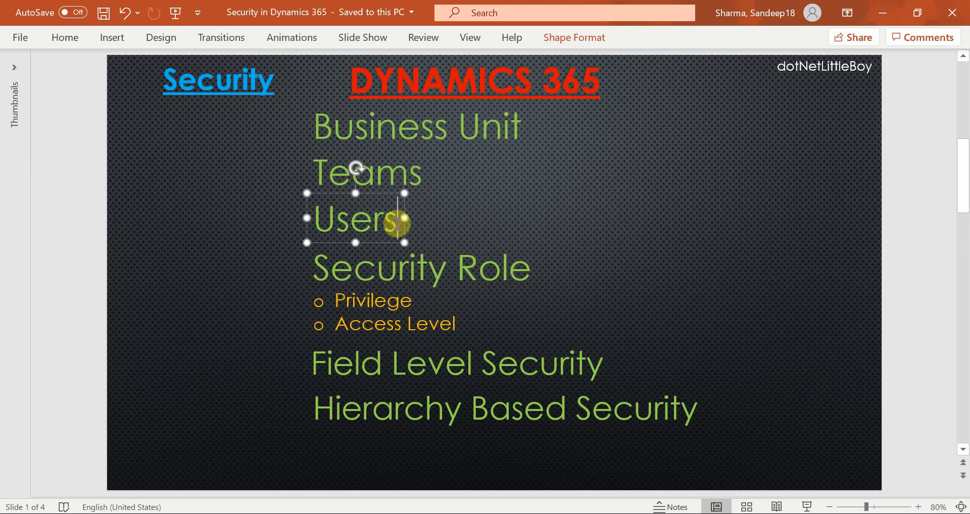
click(882, 12)
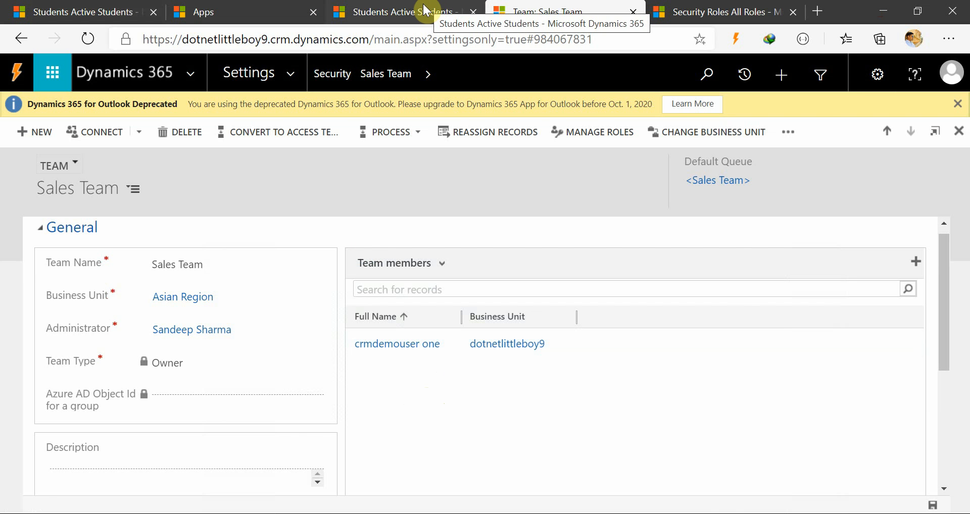
Switch to the Security Roles page and open the Users list from the Security settings.
click(425, 10)
click(697, 11)
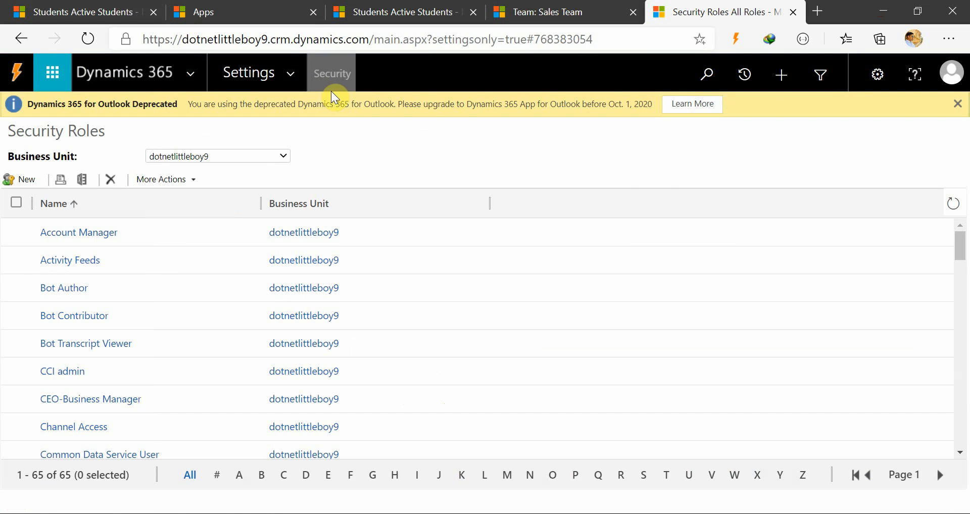
click(285, 82)
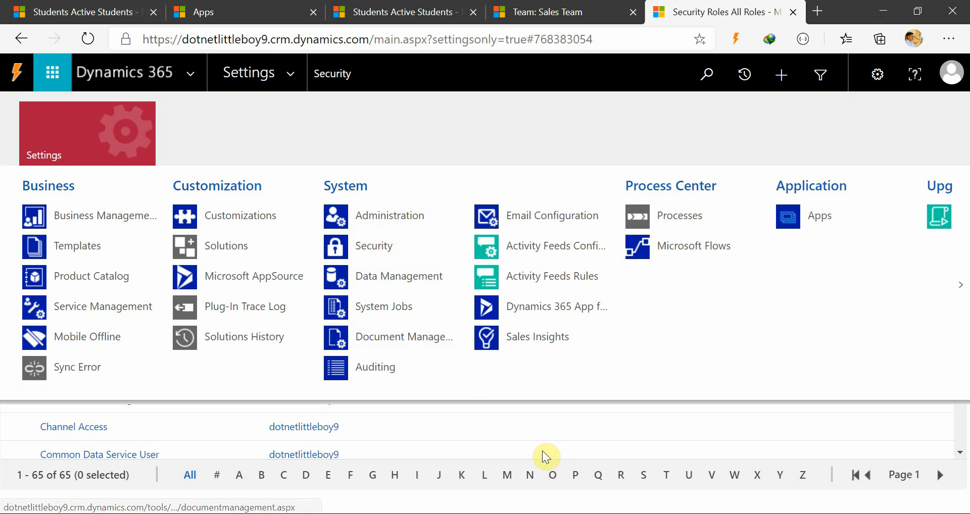
click(379, 247)
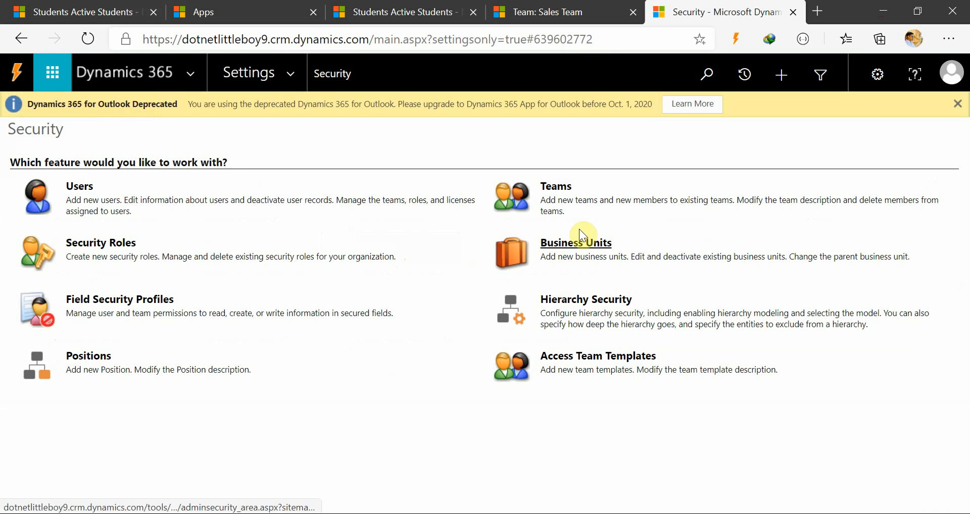
click(81, 186)
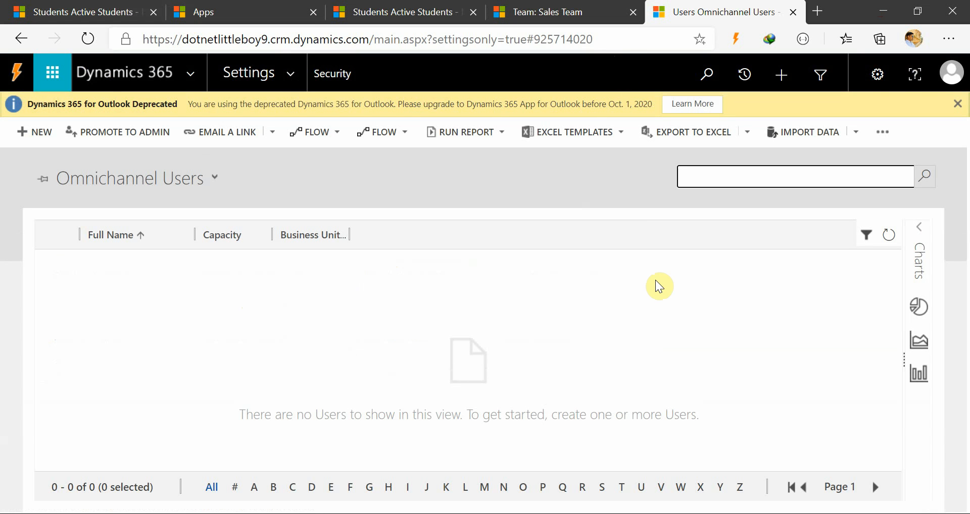
Highlight the organization name dotnetlittleboy9 in the page address of the Users list.
click(418, 339)
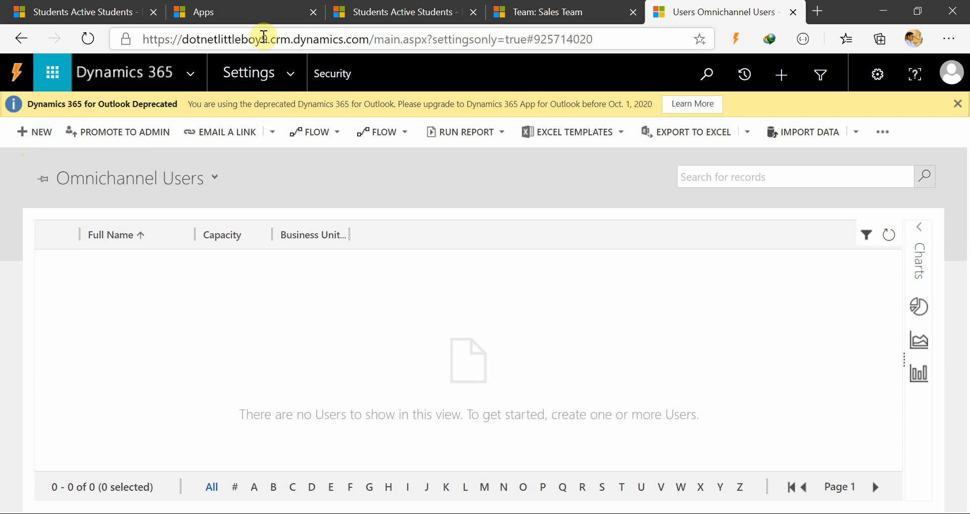
drag(268, 39, 206, 47)
click(229, 39)
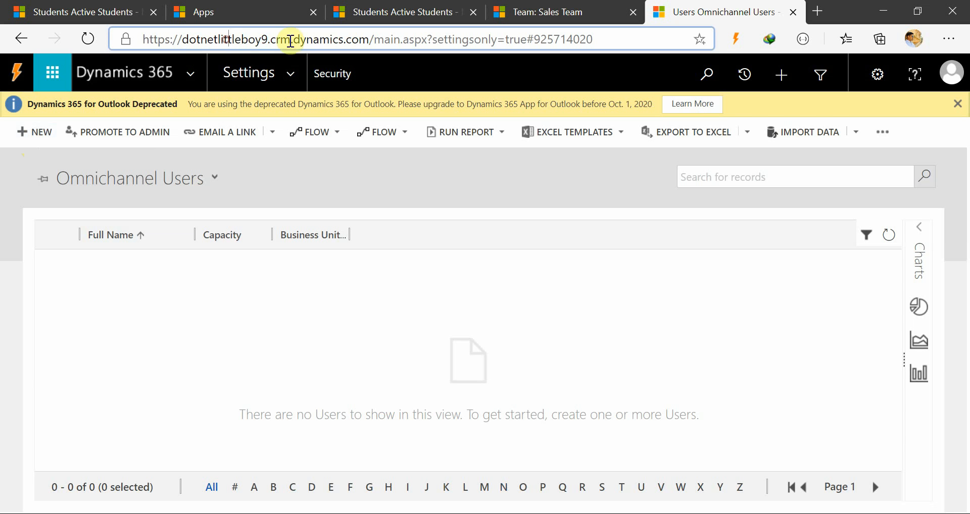
click(309, 335)
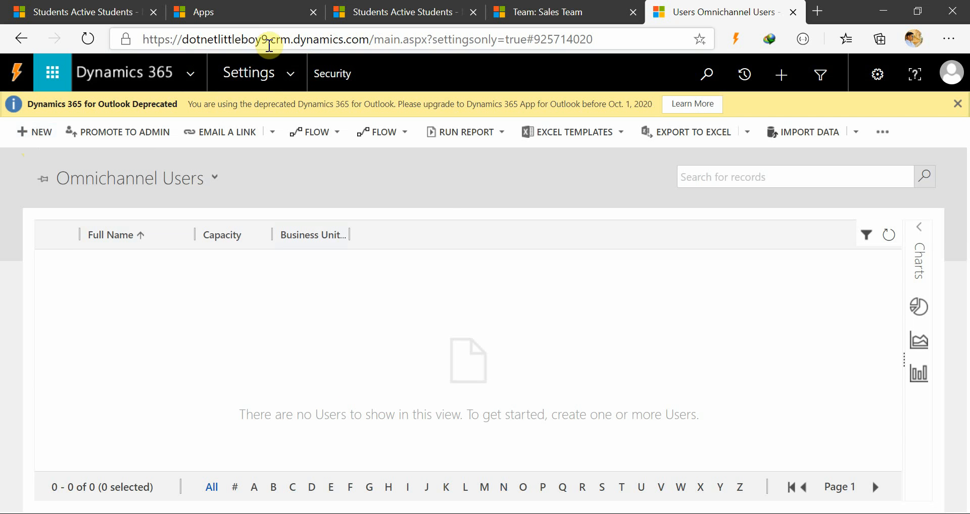
drag(268, 41, 196, 39)
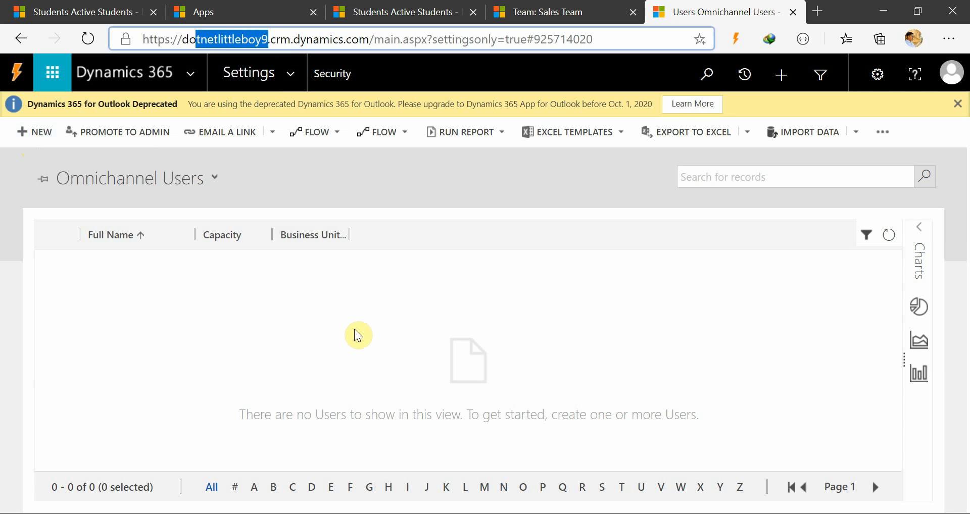
click(510, 295)
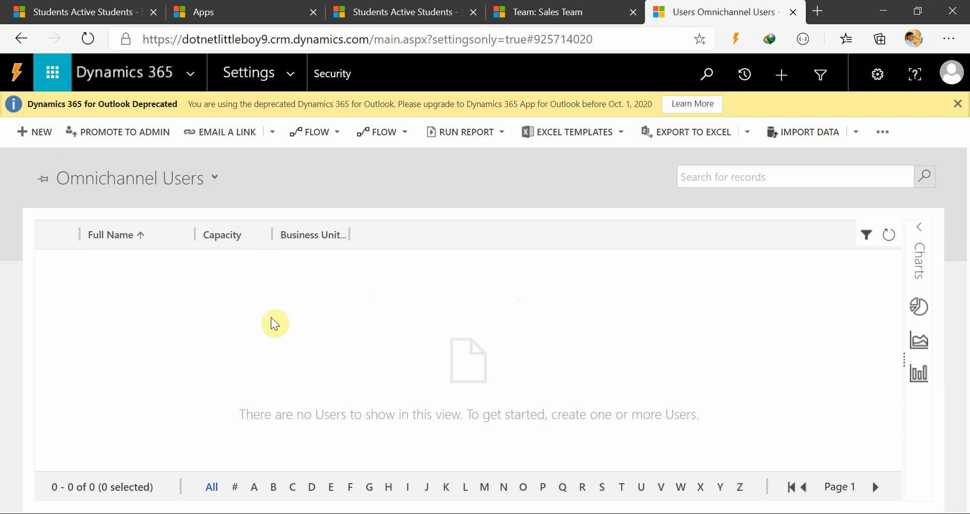
click(490, 39)
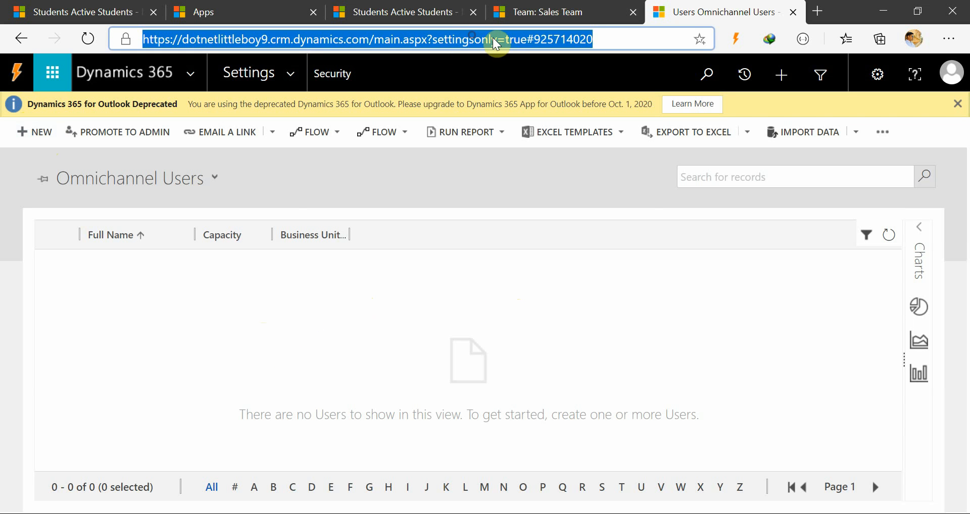
click(371, 424)
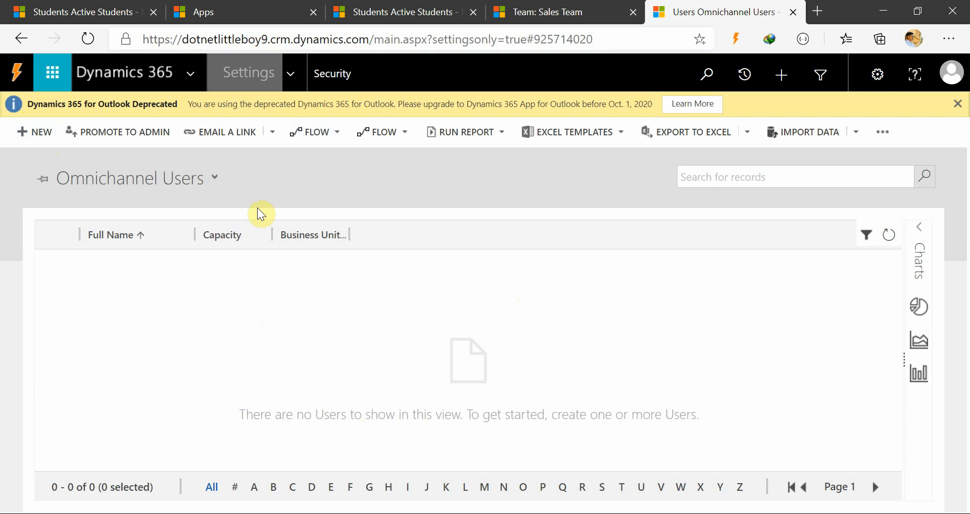
Open the Microsoft 365 admin center from the Students app's tab and display the list of active users.
click(65, 8)
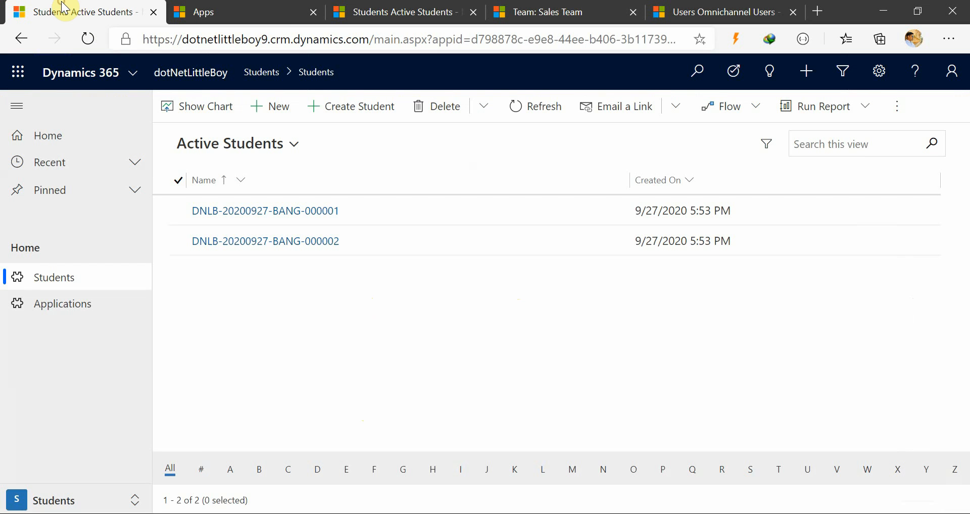
click(18, 71)
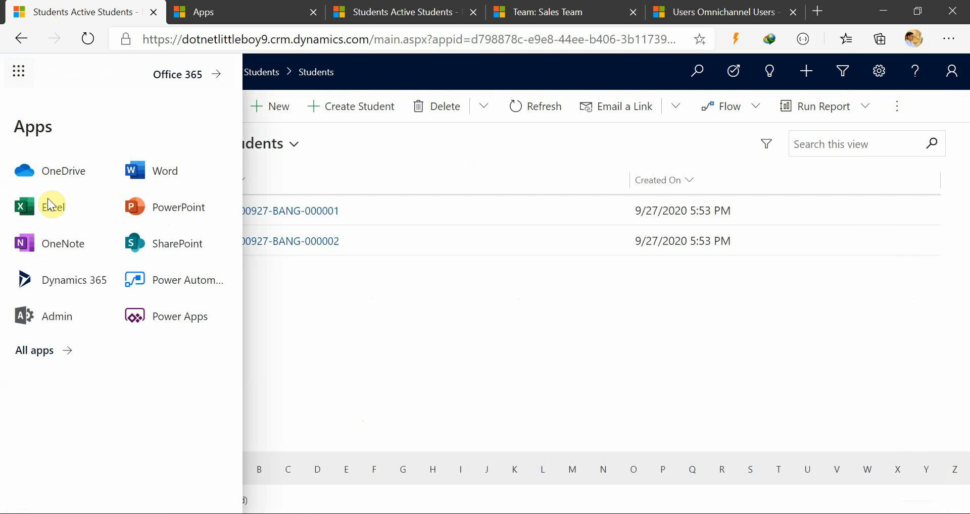
click(49, 320)
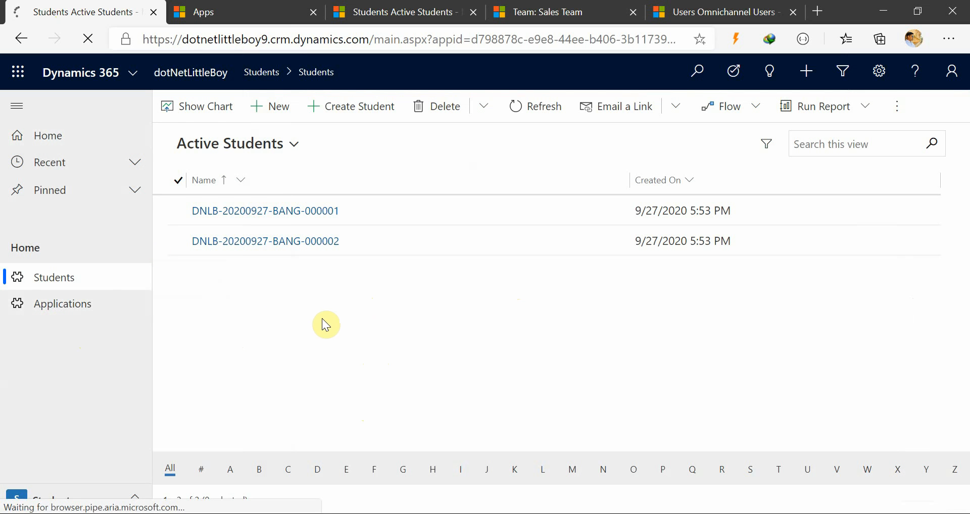
click(228, 38)
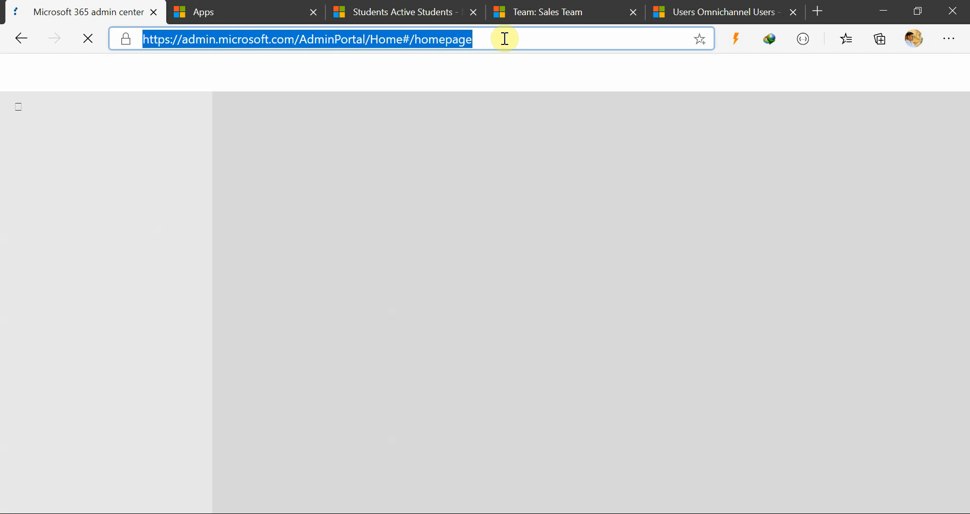
click(517, 36)
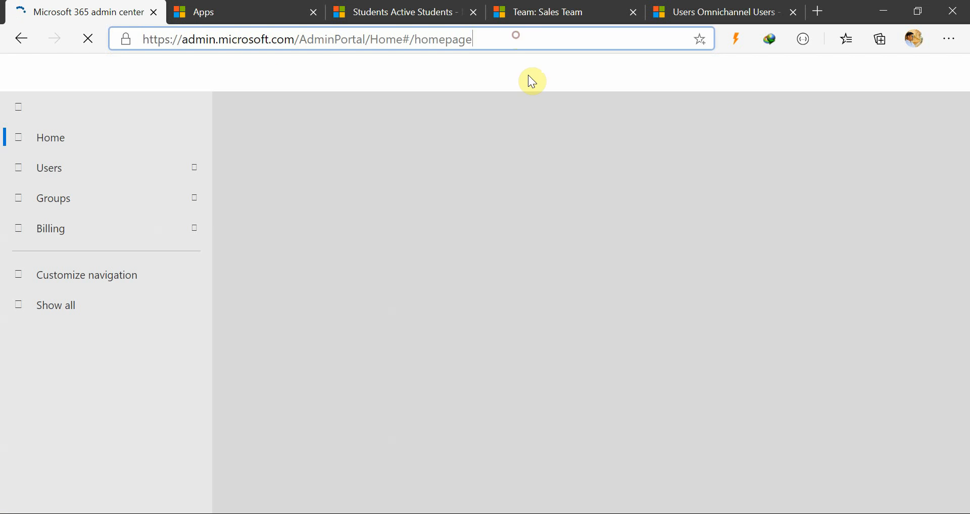
click(104, 172)
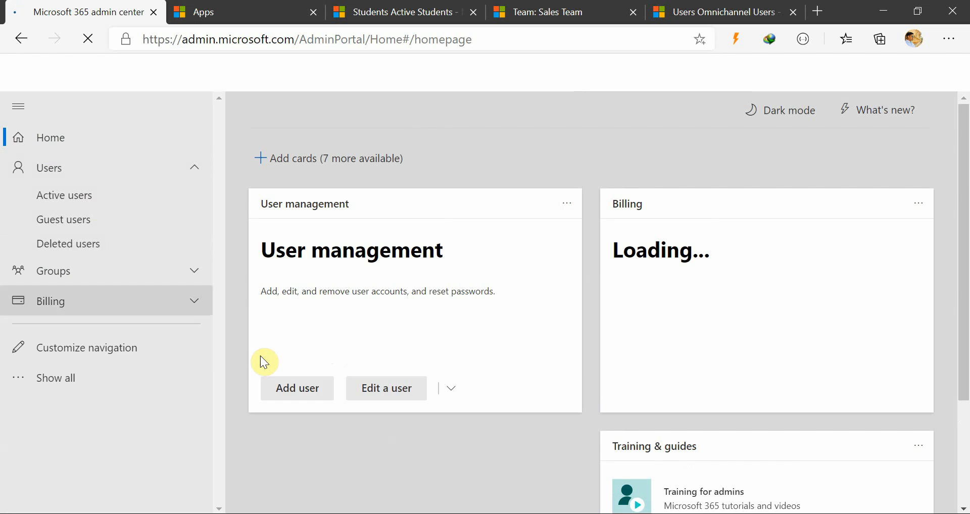
click(84, 203)
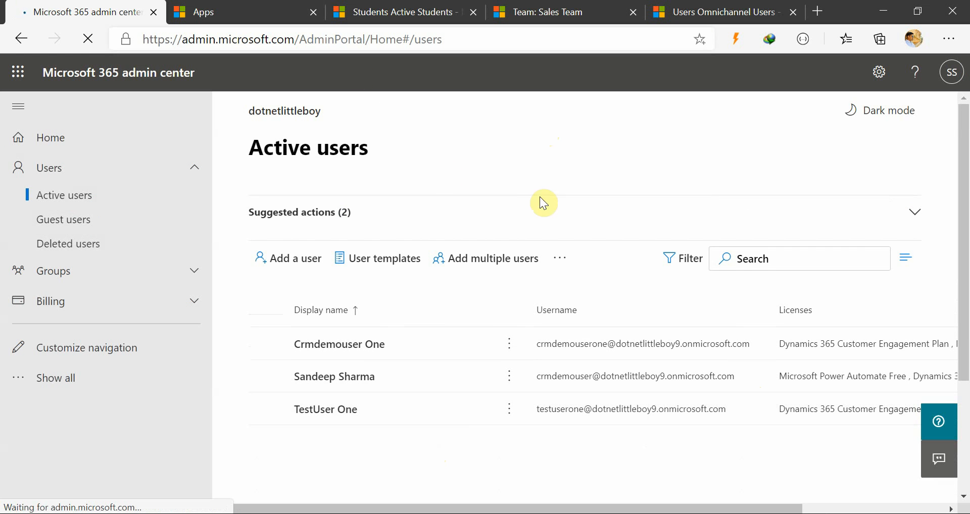
Start adding a user with the first name CRMLocal and the last name User.
click(285, 270)
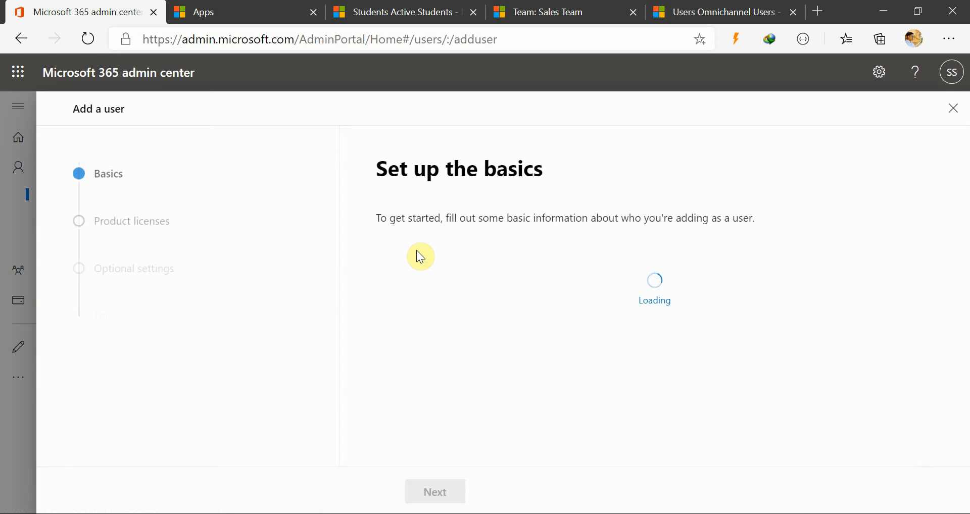
click(447, 291)
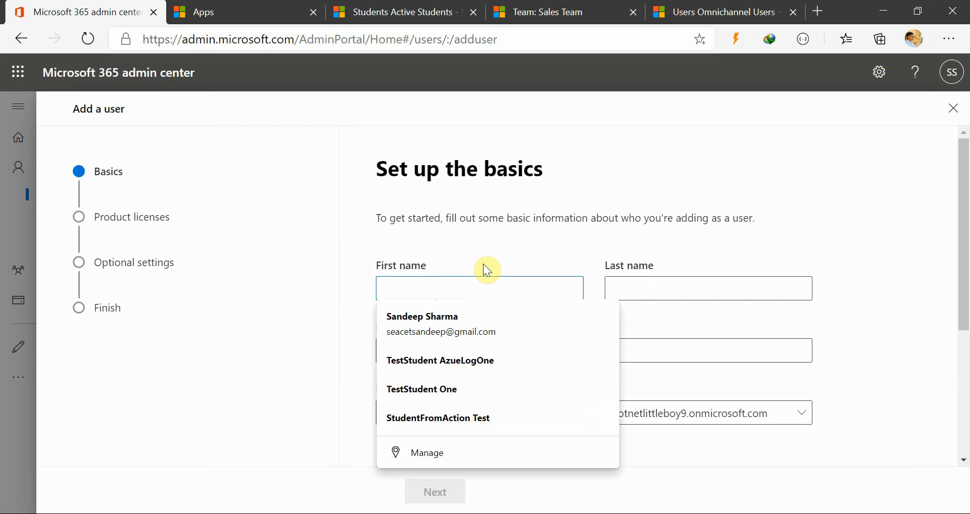
text(CRM )
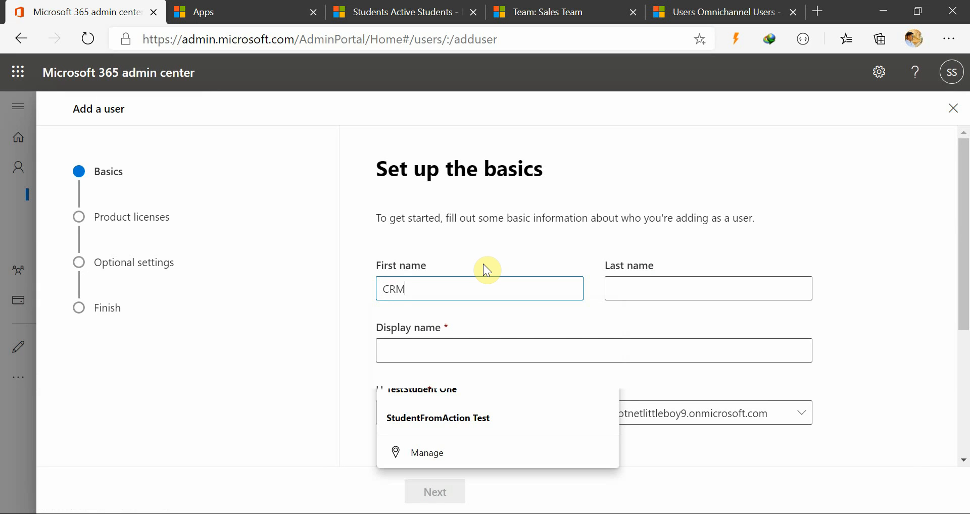
text(lo)
key(BackSpace)
key(BackSpace)
text(Local U)
key(BackSpace)
key(BackSpace)
key(BackSpace)
key(BackSpace)
key(BackSpace)
key(BackSpace)
key(BackSpace)
key(BackSpace)
text(local)
key(BackSpace)
key(BackSpace)
key(BackSpace)
key(BackSpace)
key(BackSpace)
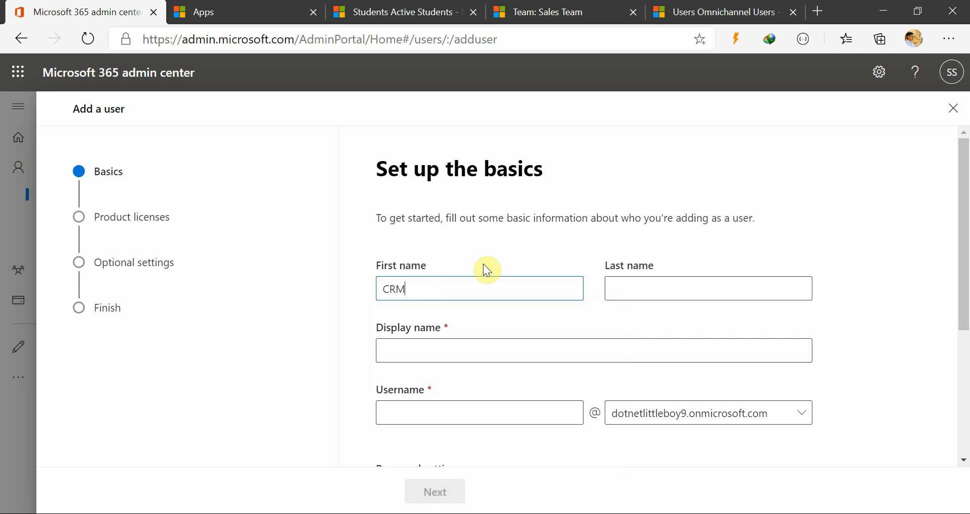
text(Local)
text(User)
Set the new user's display name to CRM Local User.
click(459, 410)
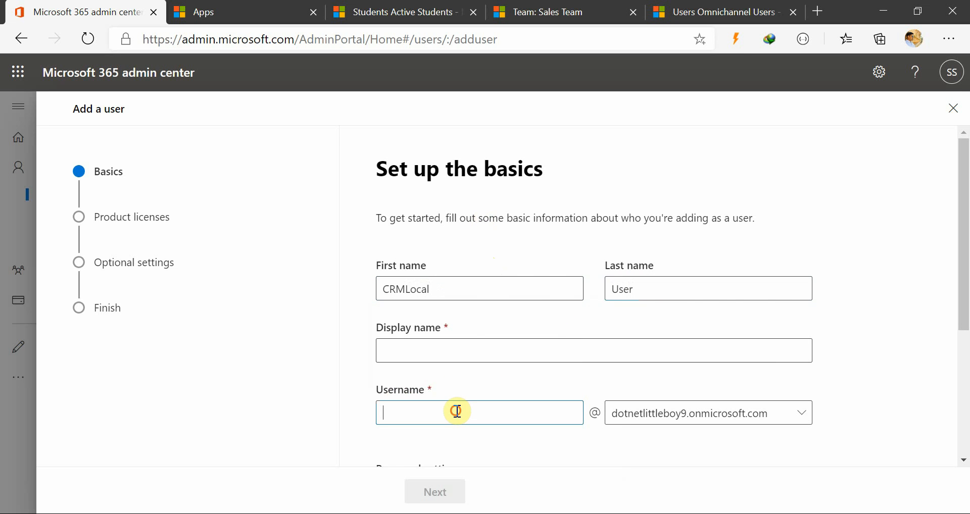
click(459, 348)
click(408, 351)
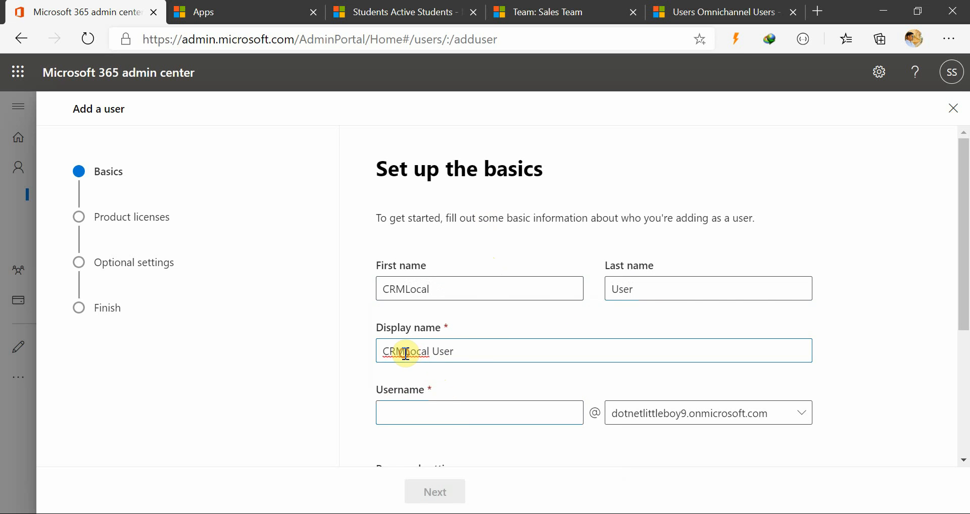
Try crmdemouserone as the new user's username.
click(389, 417)
scroll(455, 410, down, 2)
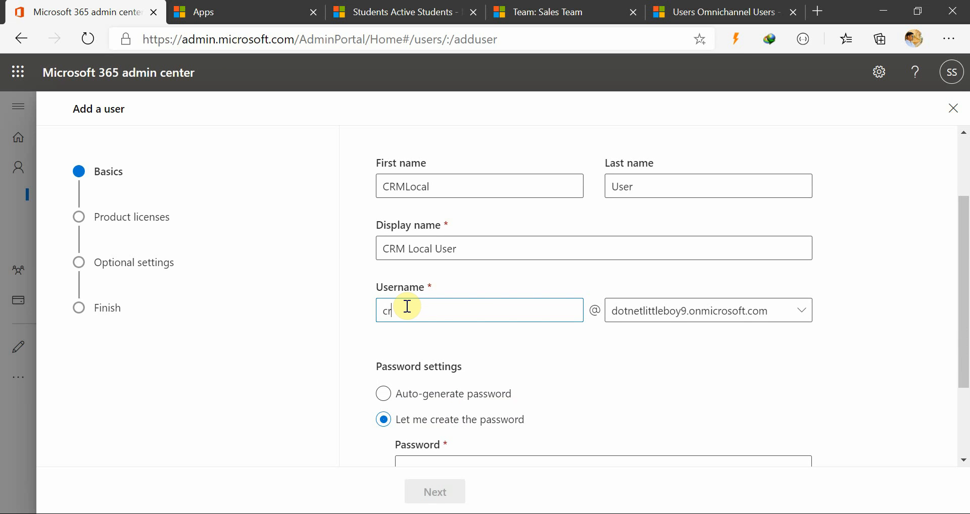
text(mdemouserone)
key(Tab)
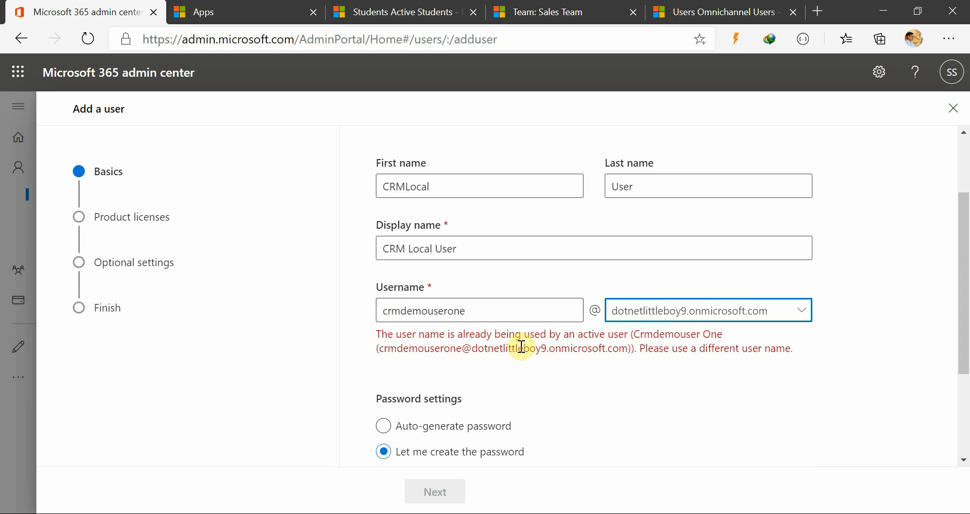
Change the new user's username to crmlocaluser.
click(487, 309)
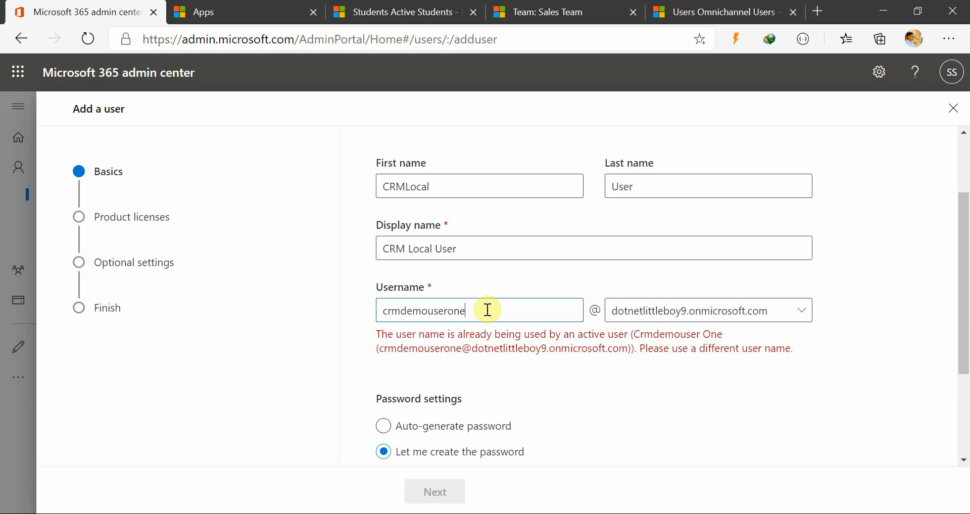
key(BackSpace)
key(BackSpace)
key(BackSpace)
key(BackSpace)
key(BackSpace)
key(BackSpace)
key(BackSpace)
key(BackSpace)
key(BackSpace)
key(BackSpace)
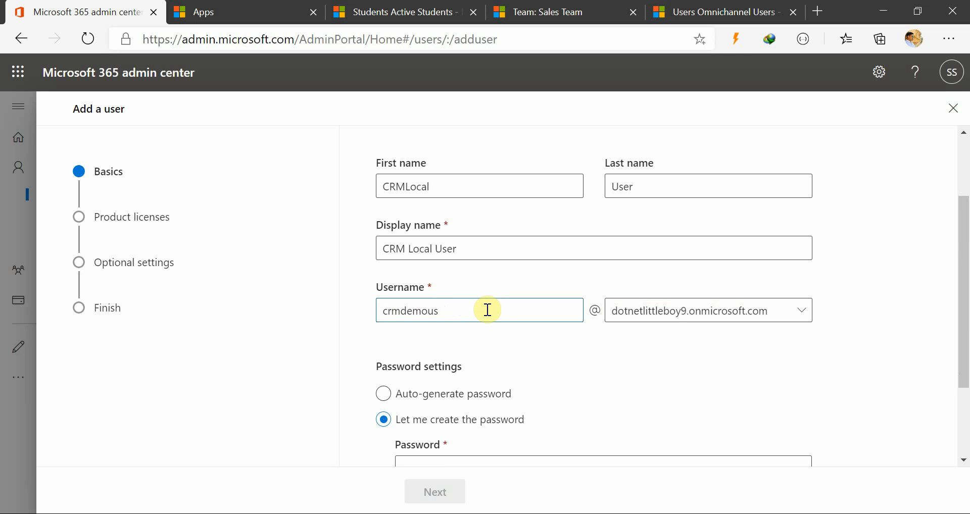
key(BackSpace)
key(BackSpace)
key(BackSpace)
key(BackSpace)
text(crmlocaluser)
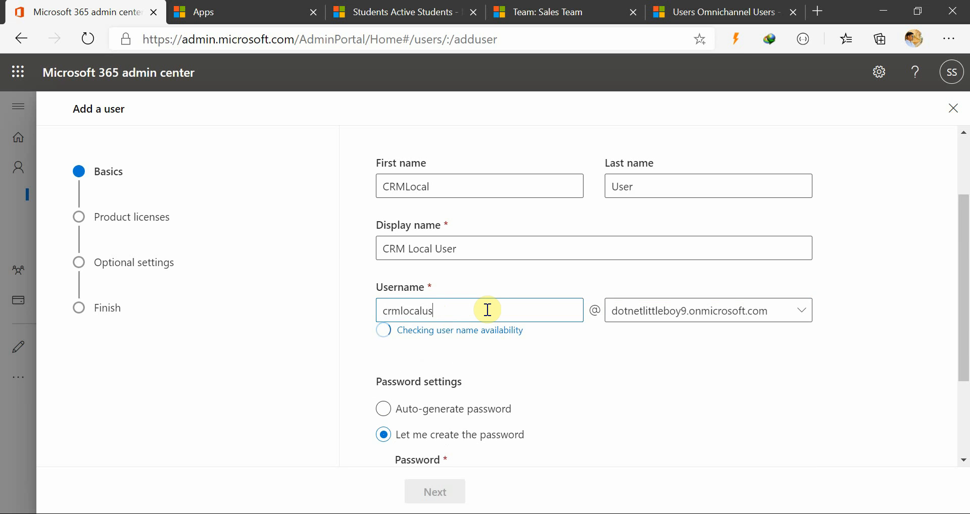
click(626, 357)
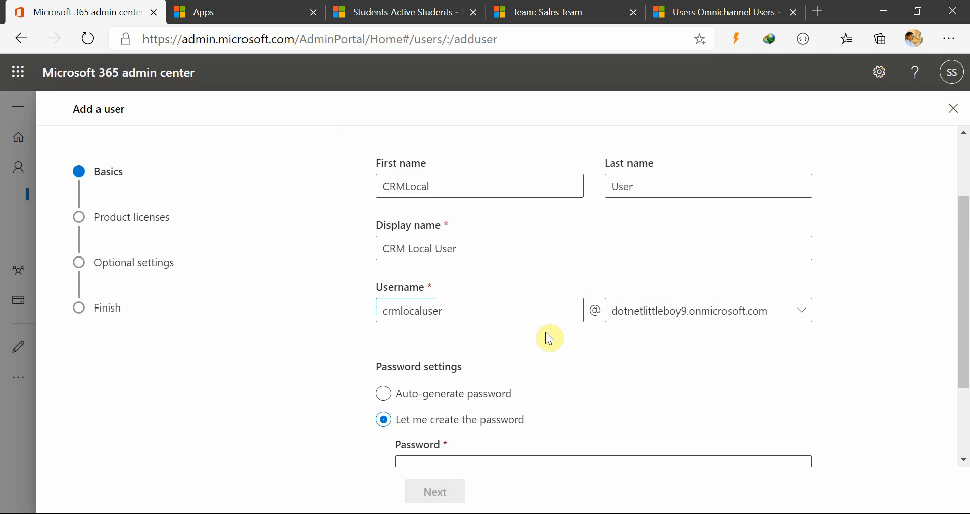
Compare auto-generated and self-created passwords, select the self-created option, and enter the account password.
scroll(619, 341, down, 3)
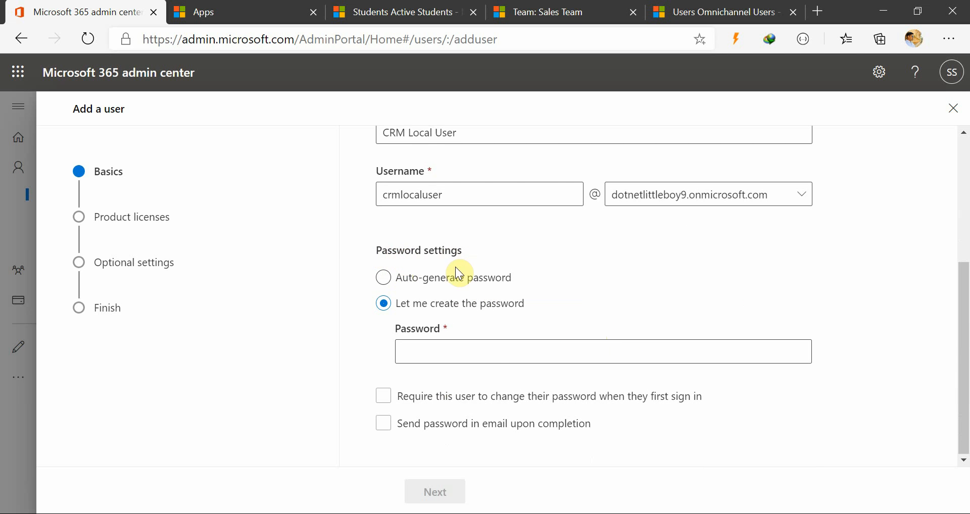
click(436, 284)
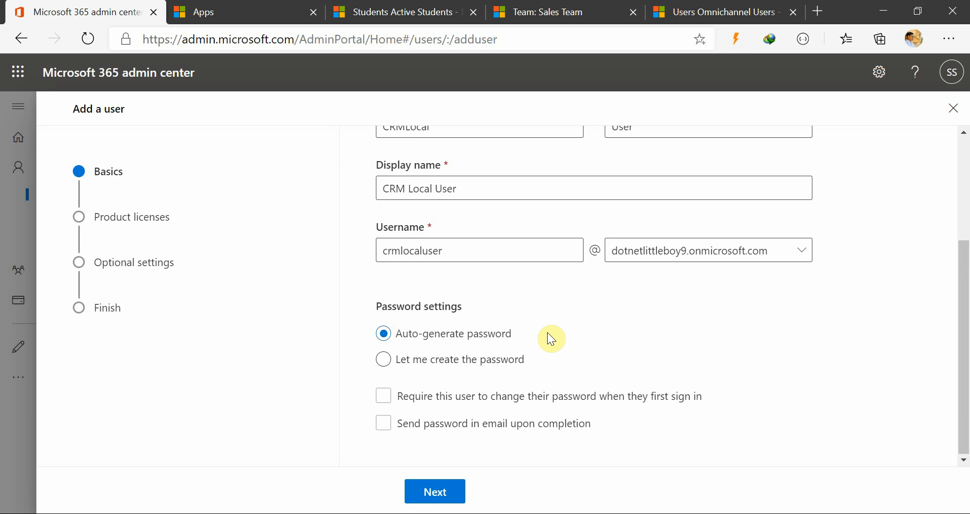
click(515, 362)
scroll(558, 355, down, 1)
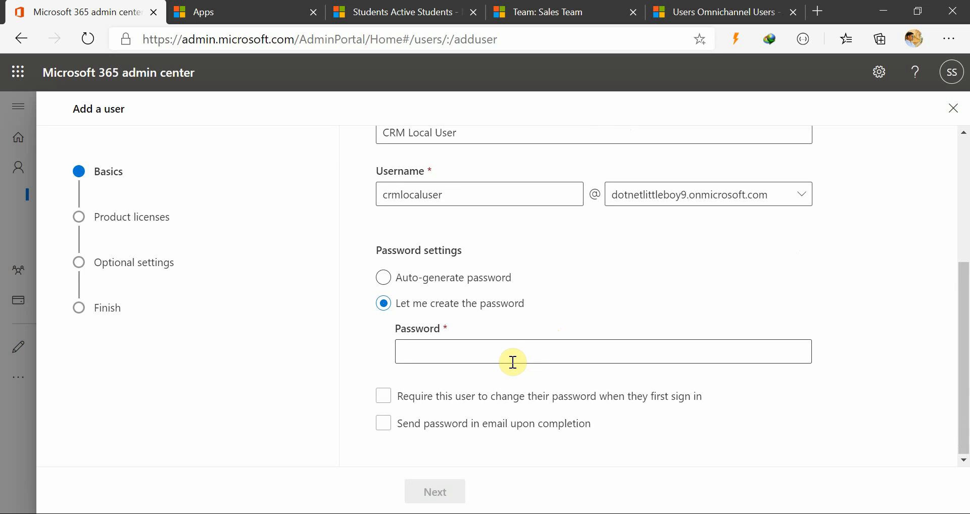
click(509, 352)
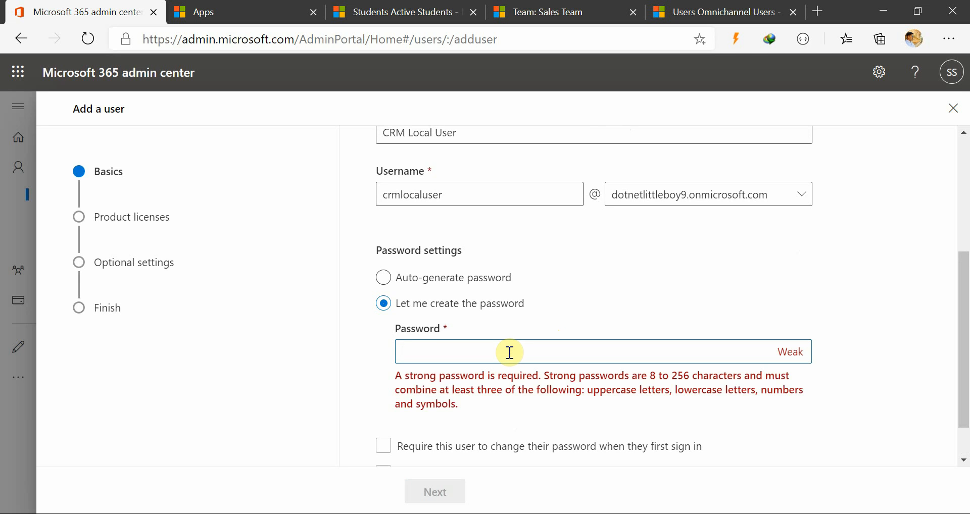
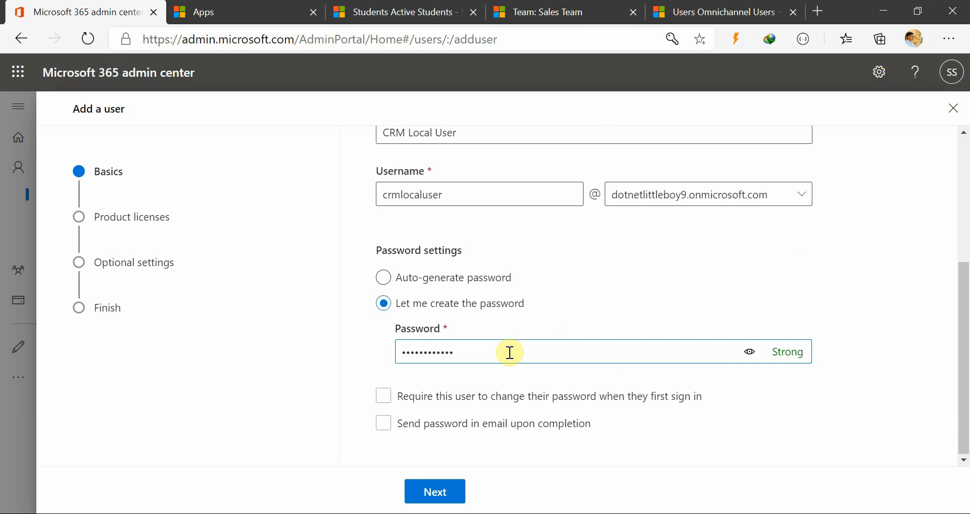
Try out the option that requires the user to change their password when they first sign in.
click(407, 407)
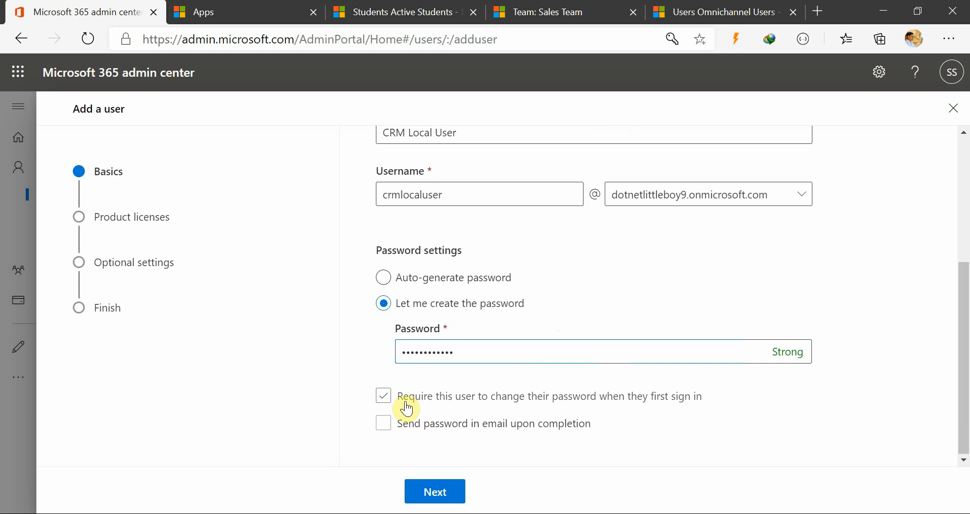
click(405, 404)
click(417, 404)
click(421, 406)
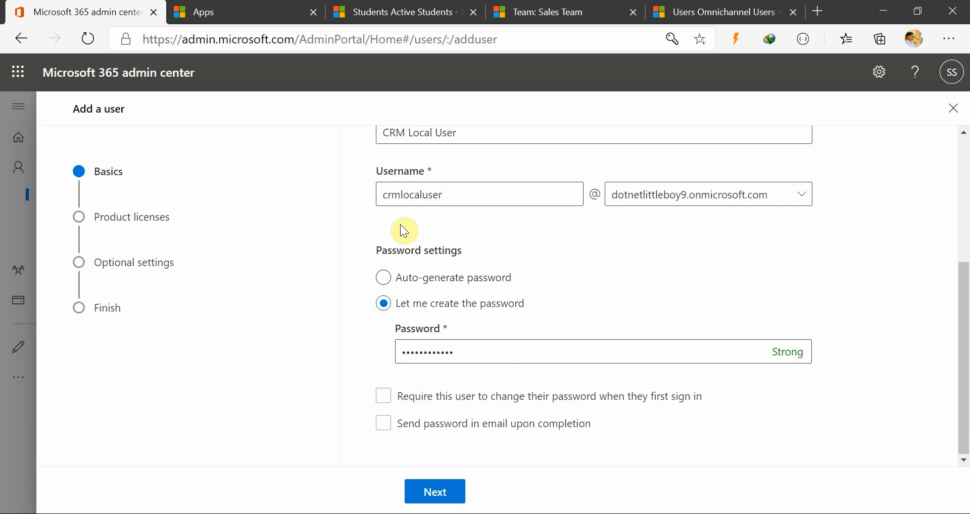
click(236, 8)
click(111, 10)
Go over the first sign-in password change and password email options, and continue to the product licenses.
click(431, 408)
click(566, 398)
click(393, 428)
click(440, 493)
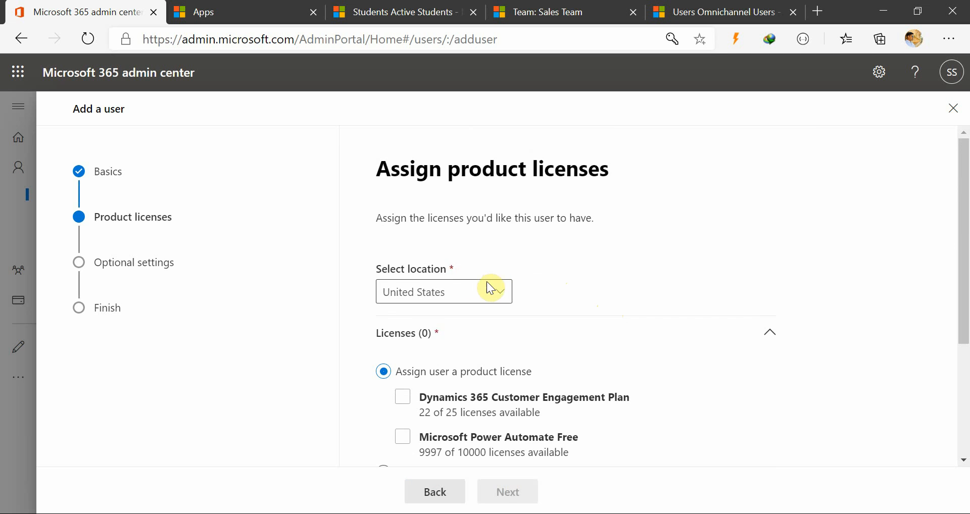
Try assigning the Dynamics 365 Customer Engagement Plan and Microsoft Power Automate Free licenses, then creating the user without a product license.
scroll(604, 257, down, 2)
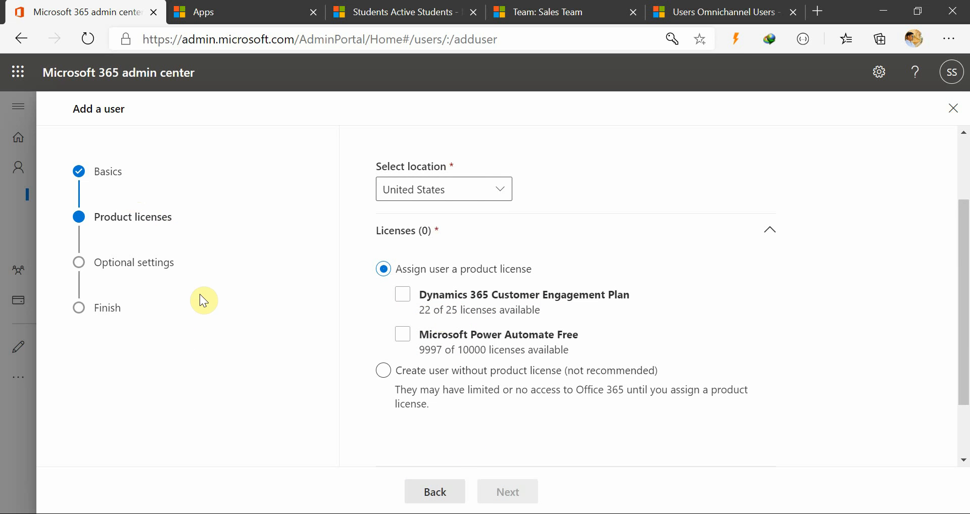
click(402, 298)
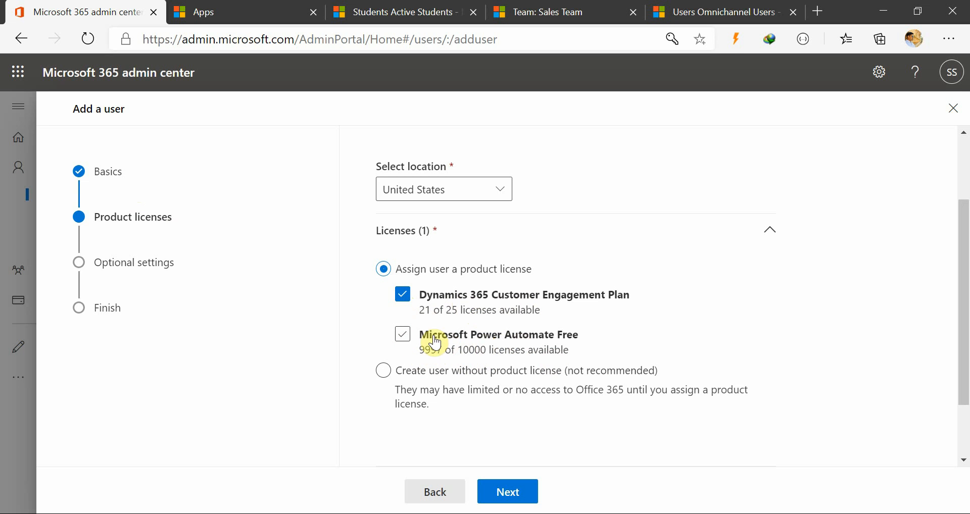
click(402, 334)
click(507, 370)
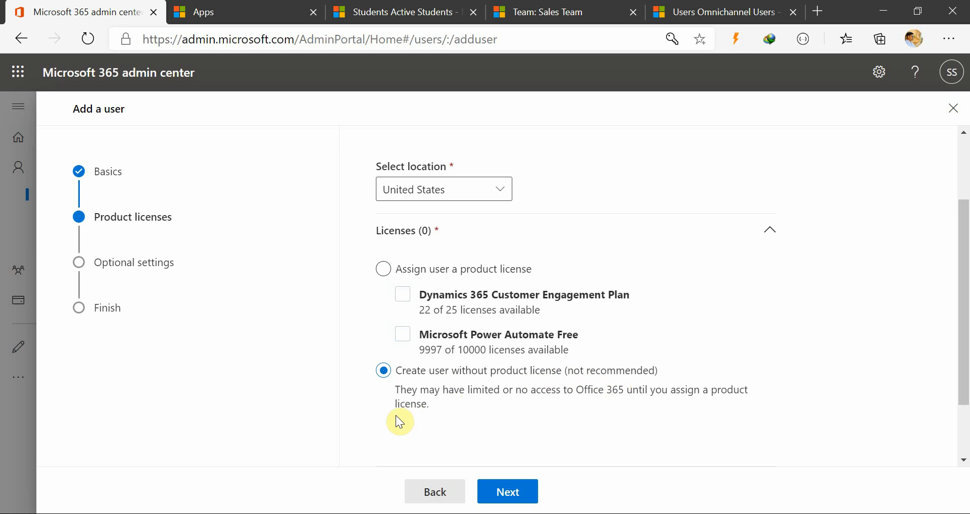
Assign the new user product licenses for Dynamics 365 Customer Engagement Plan and Microsoft Power Automate Free.
click(383, 269)
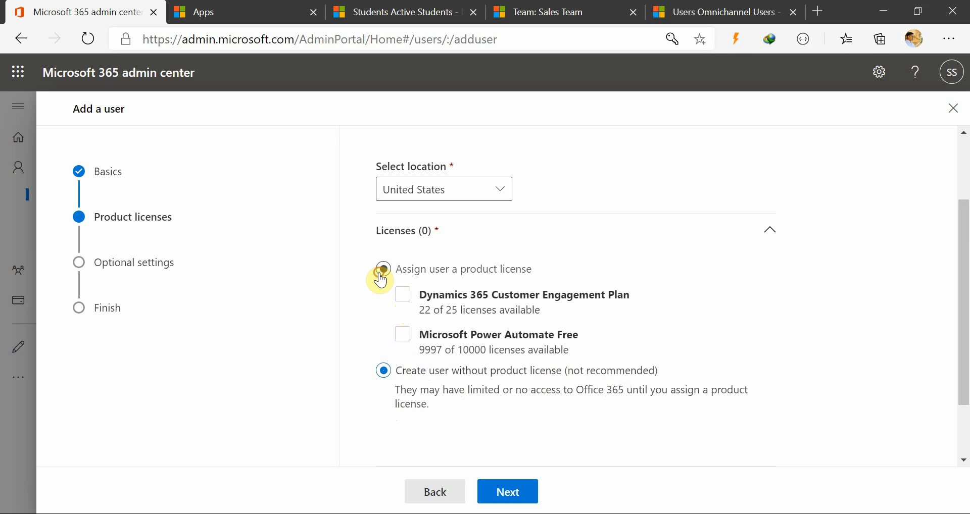
click(403, 294)
click(403, 337)
scroll(525, 373, down, 1)
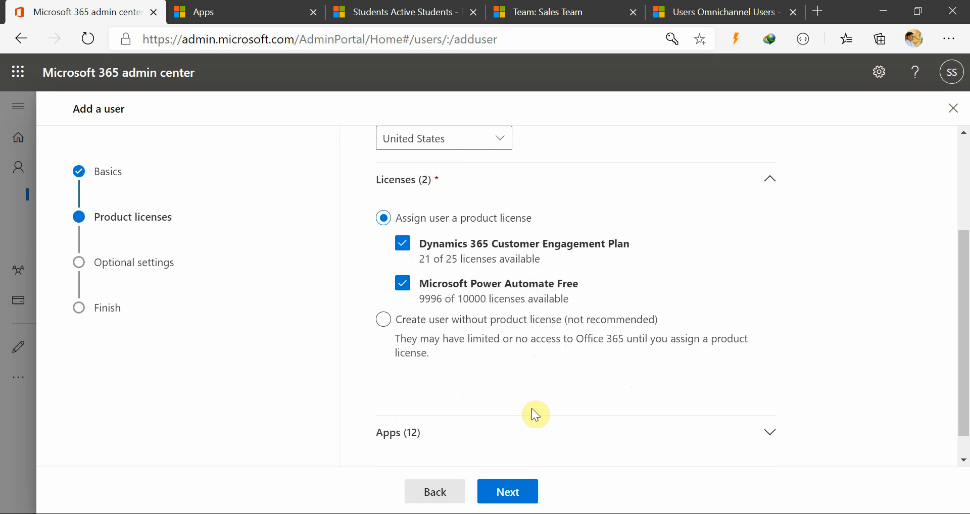
Examine the list of apps included with the assigned Dynamics 365 Customer Engagement Plan and Microsoft Power Automate Free licenses.
scroll(480, 424, down, 1)
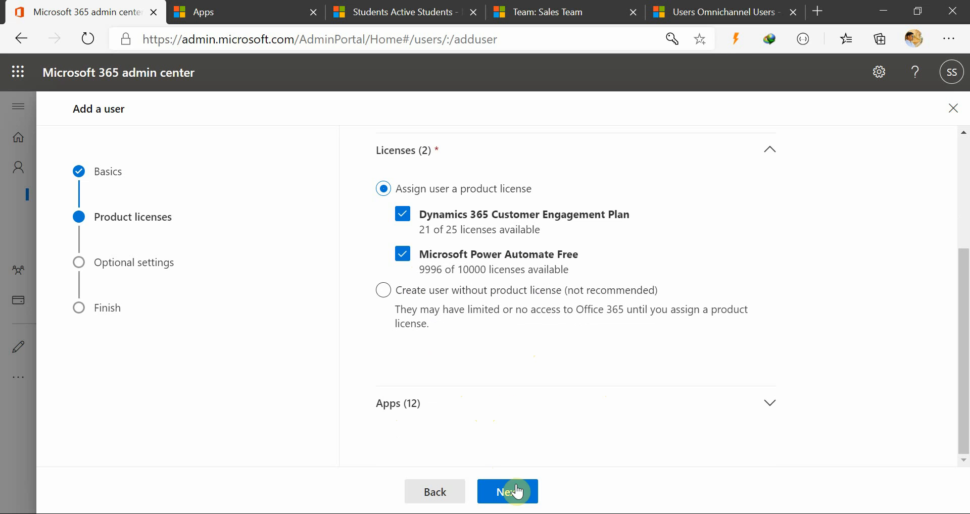
click(769, 403)
scroll(828, 354, down, 3)
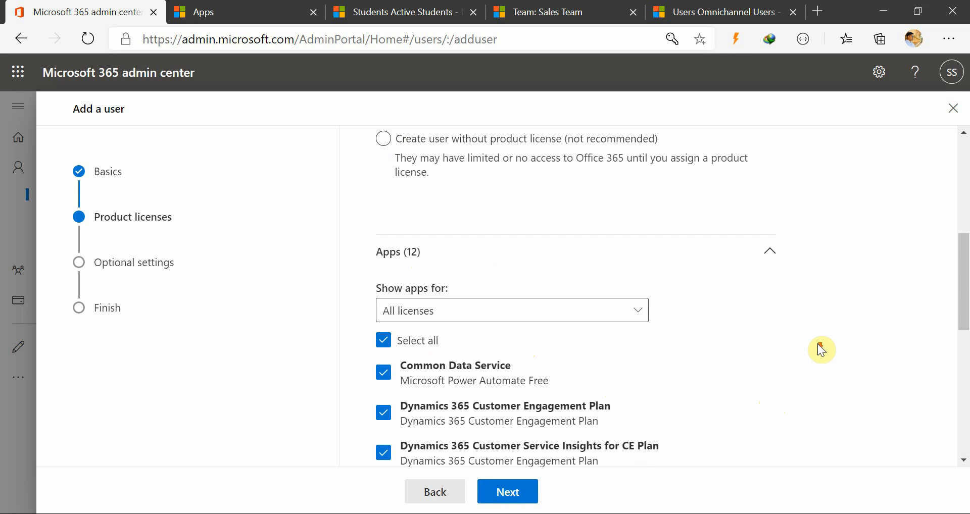
scroll(607, 326, down, 8)
scroll(605, 335, up, 3)
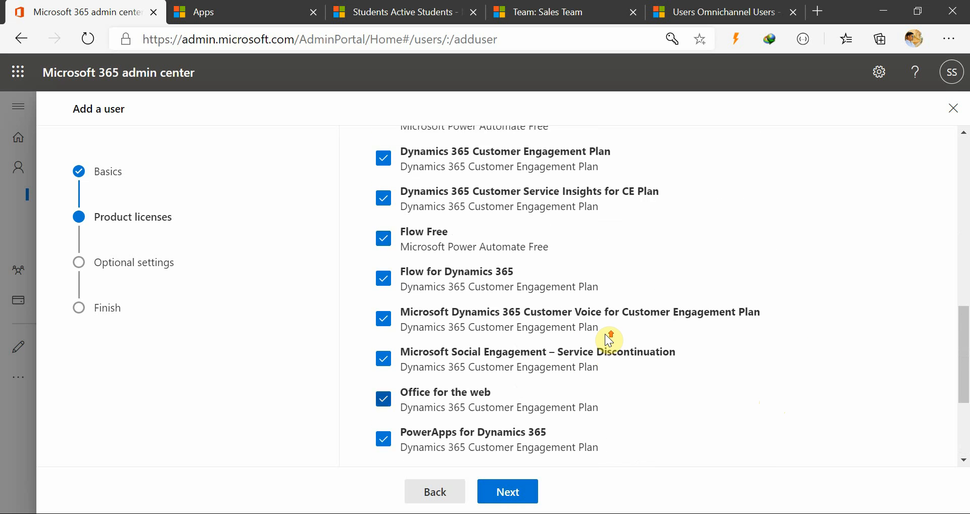
scroll(606, 336, up, 6)
scroll(606, 336, down, 10)
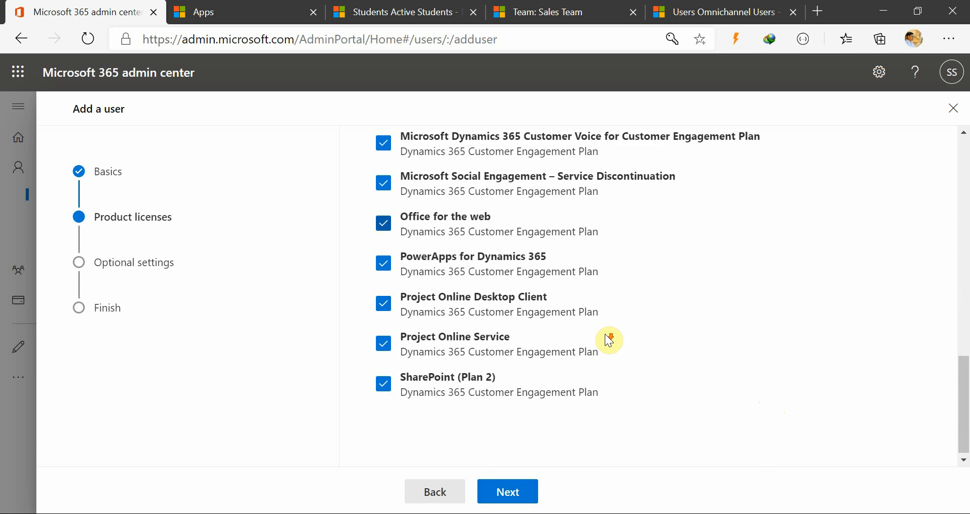
scroll(606, 336, up, 8)
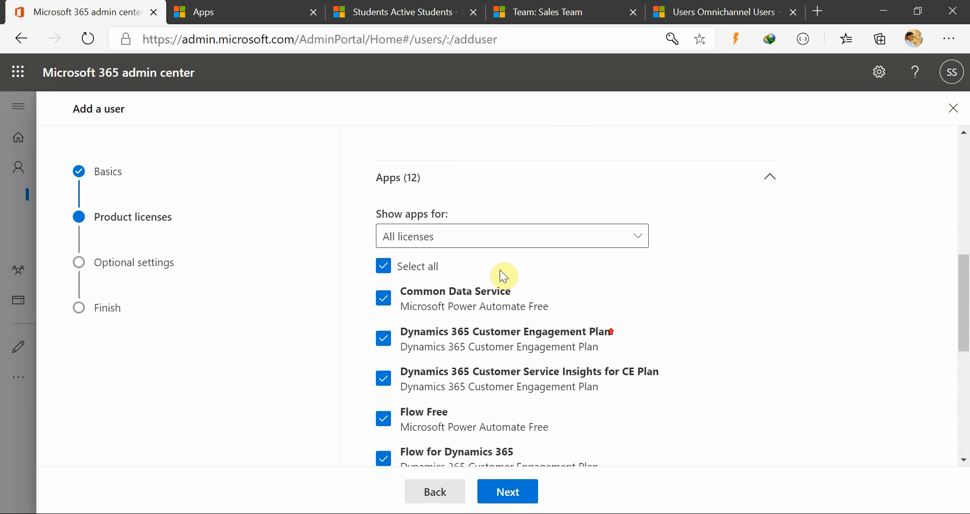
scroll(697, 329, down, 4)
scroll(697, 329, up, 6)
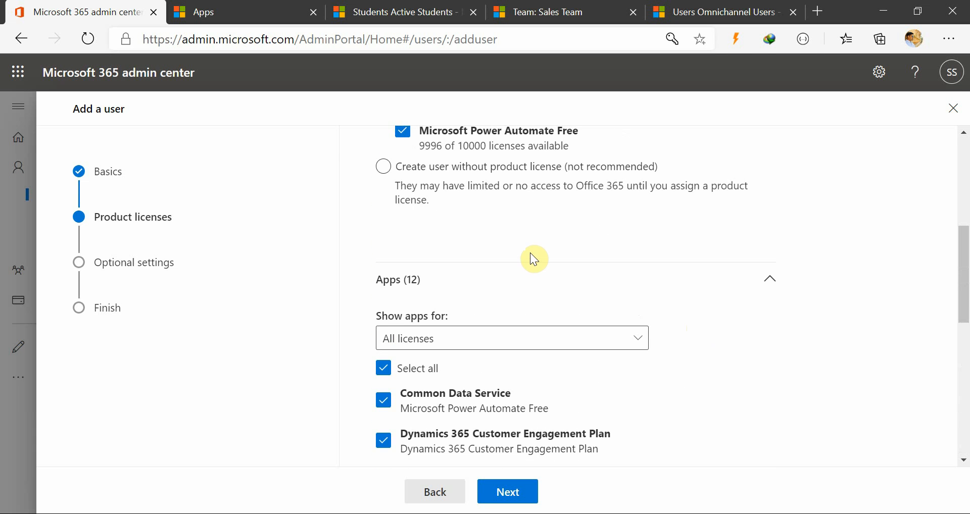
scroll(534, 258, up, 5)
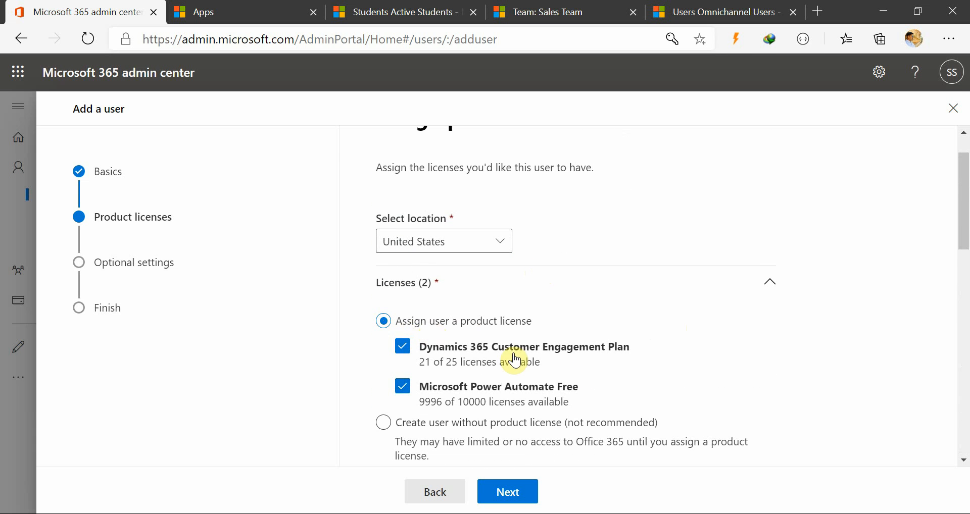
scroll(514, 360, down, 14)
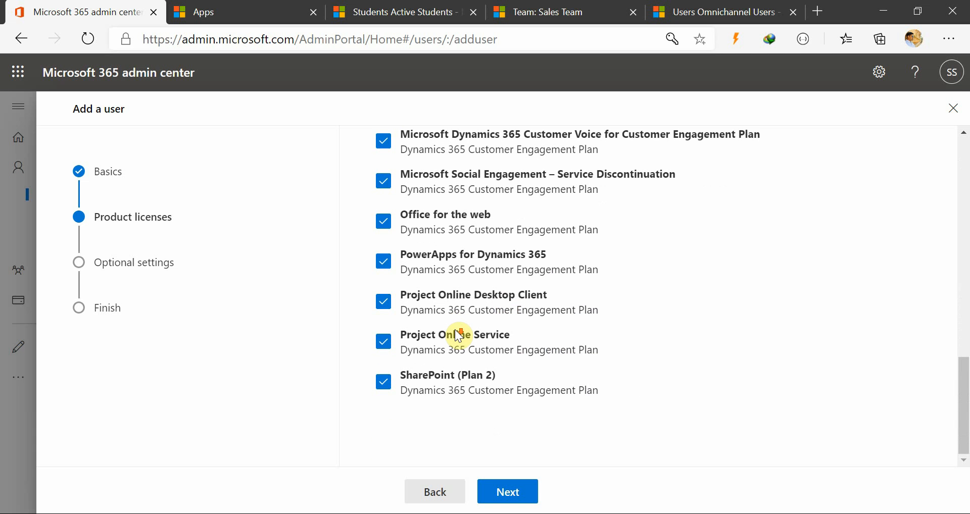
scroll(435, 366, up, 3)
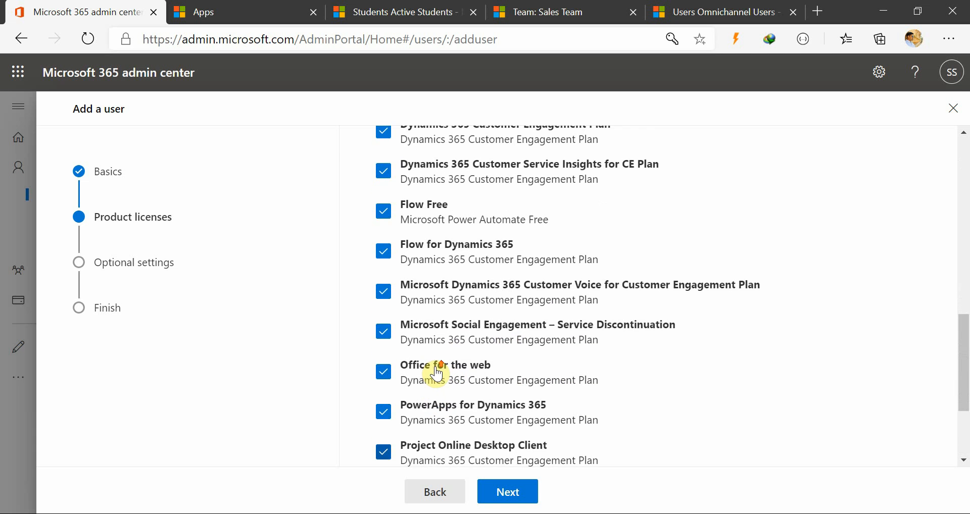
scroll(433, 318, up, 2)
scroll(455, 354, down, 3)
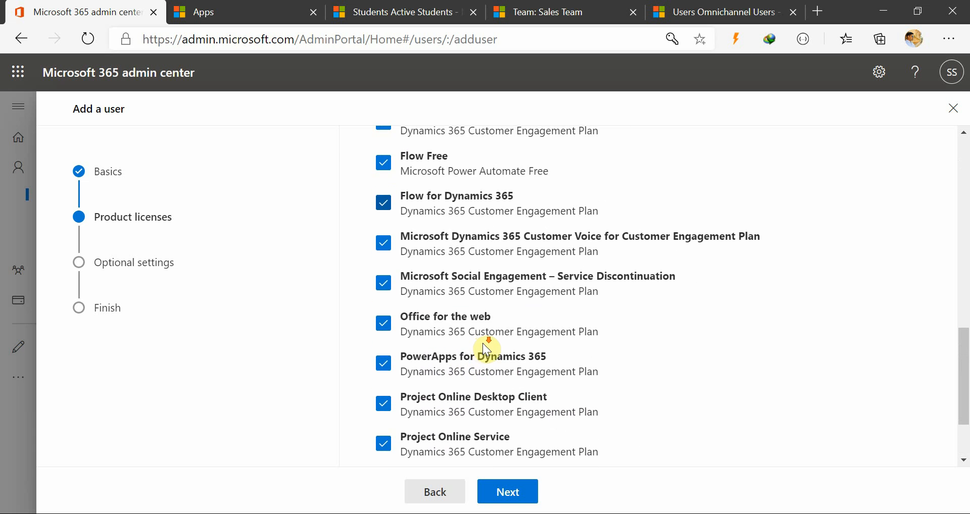
scroll(444, 372, down, 2)
scroll(465, 320, up, 2)
scroll(465, 345, up, 3)
scroll(466, 348, down, 3)
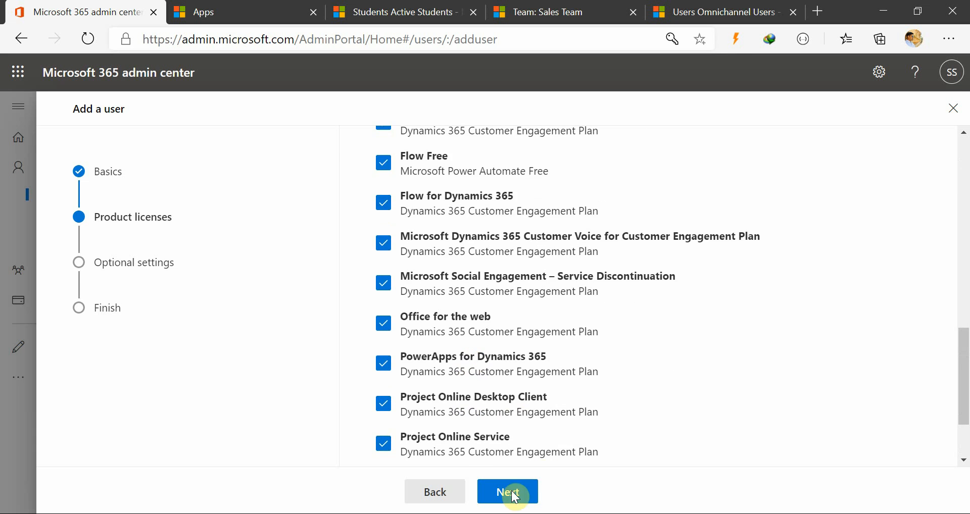
Continue to the optional settings and expand the role options for the new user.
click(513, 494)
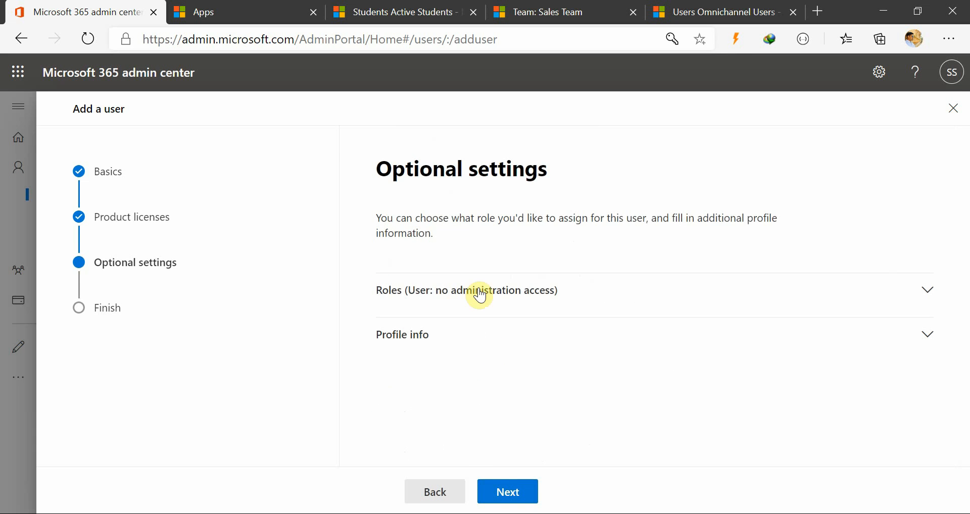
click(575, 299)
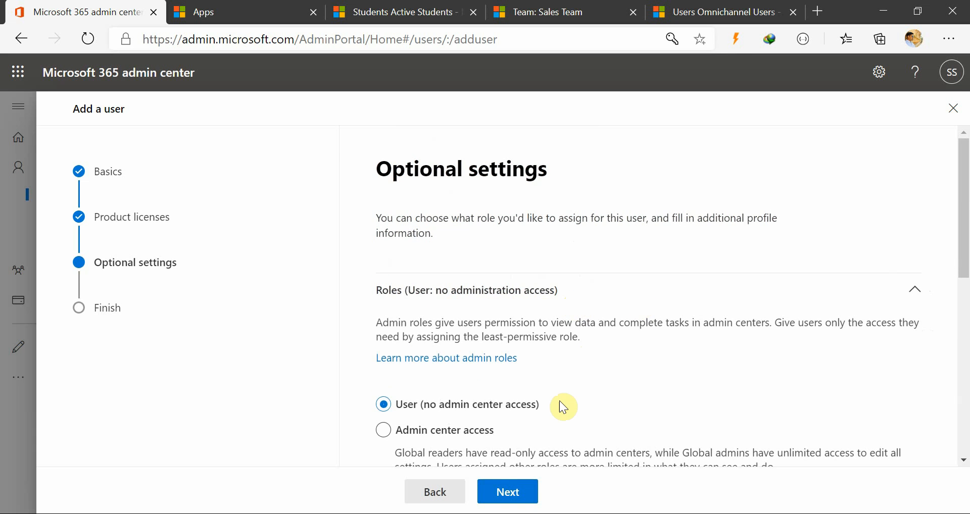
scroll(561, 407, down, 3)
scroll(558, 407, up, 2)
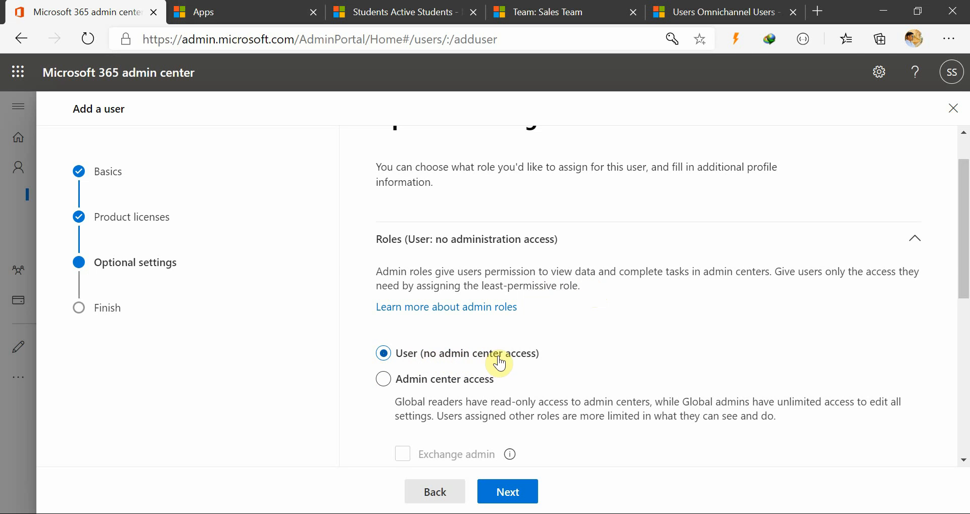
scroll(545, 369, down, 2)
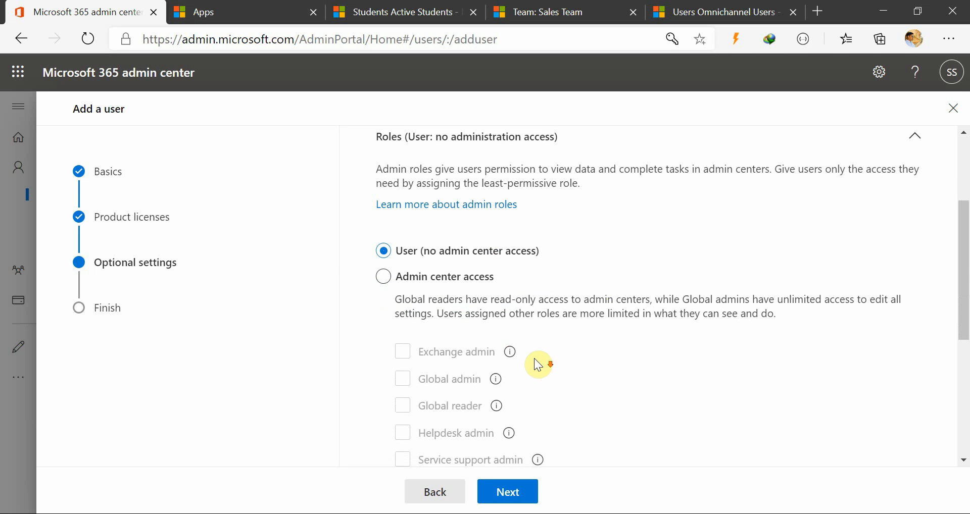
Try admin center access with the User admin and Global admin roles, then clear them and return to User (no admin center access).
click(440, 278)
scroll(513, 384, down, 3)
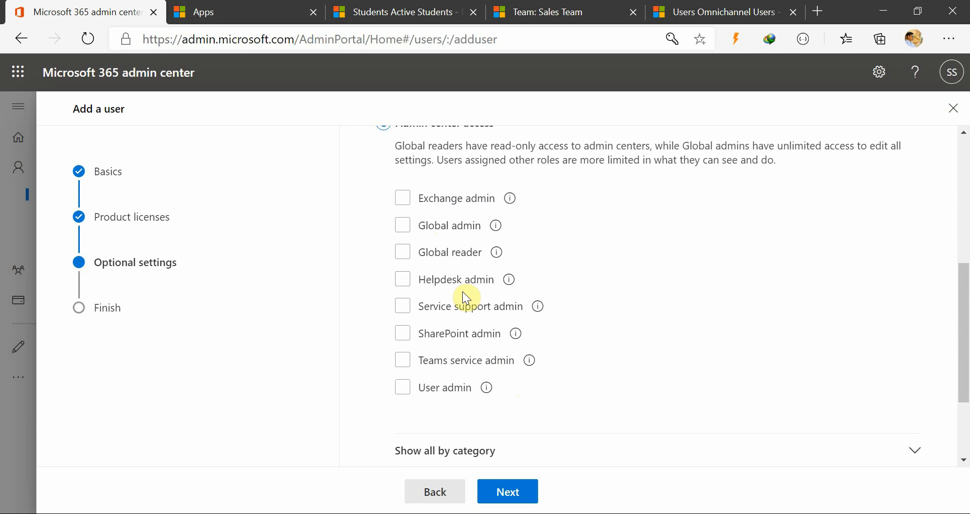
click(444, 390)
click(454, 228)
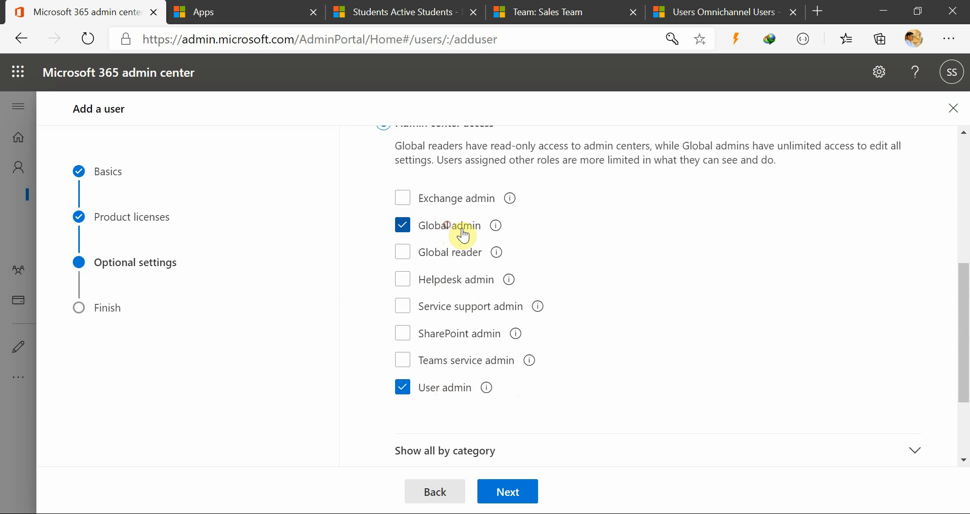
click(453, 222)
click(444, 384)
scroll(495, 387, up, 2)
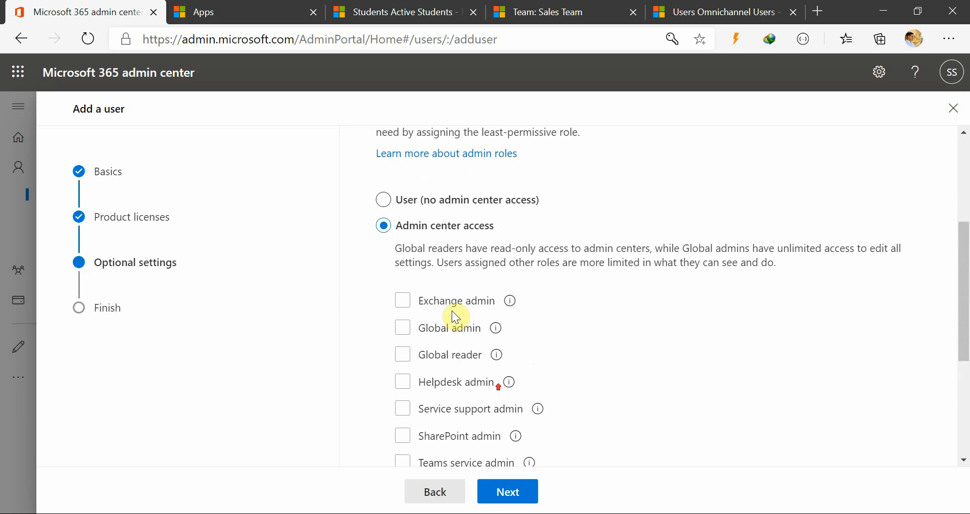
click(411, 199)
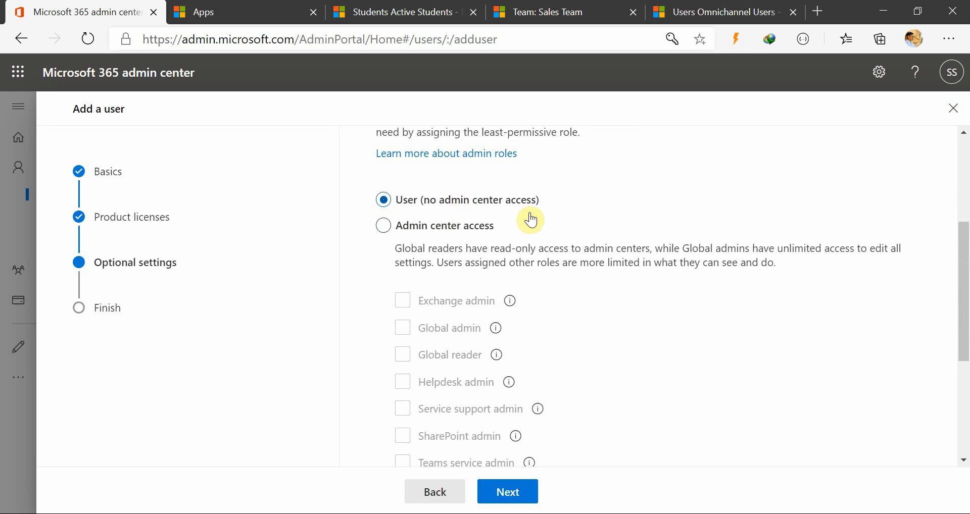
Examine the optional profile info fields and the full list of admin roles by category.
scroll(623, 324, down, 5)
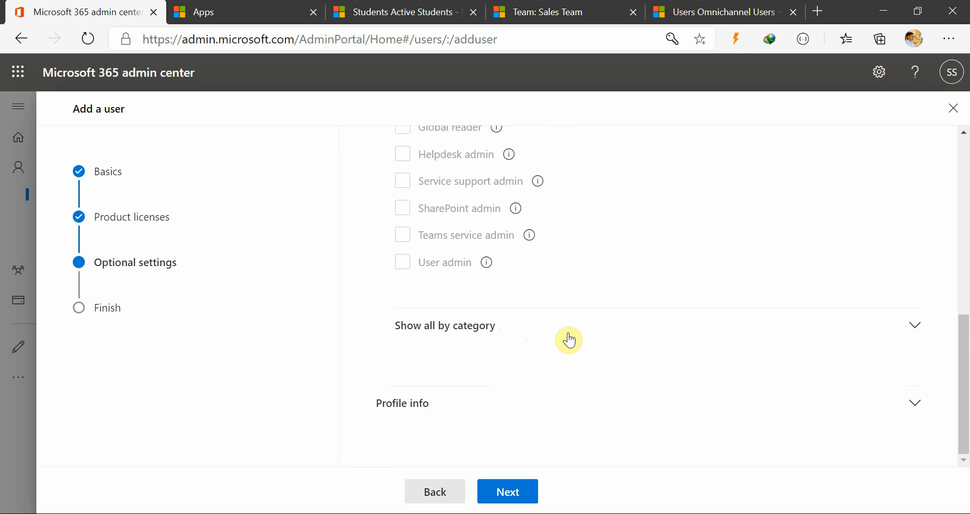
click(916, 415)
scroll(602, 414, down, 7)
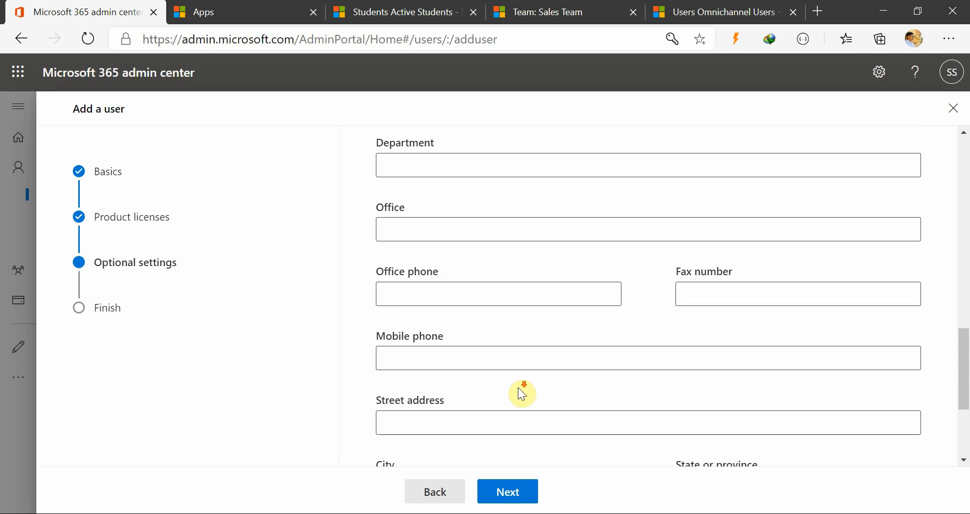
scroll(519, 389, down, 4)
scroll(488, 382, up, 11)
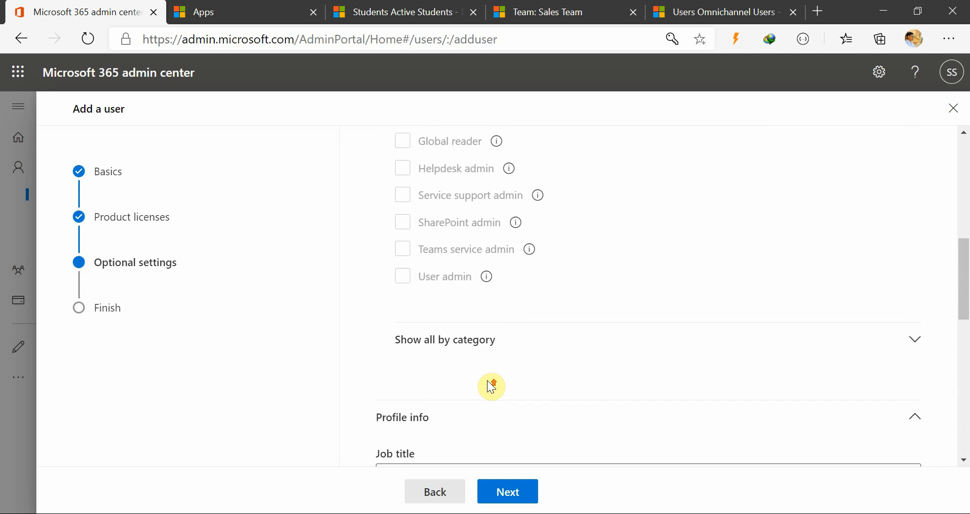
click(545, 351)
scroll(589, 379, down, 7)
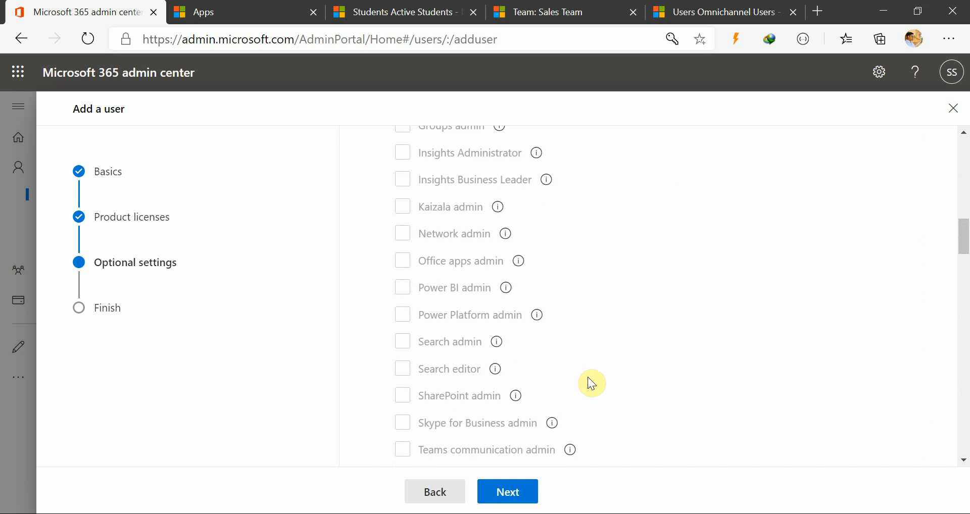
Try admin center access with User admin, Power BI admin, Power Platform admin and Dynamics 365 admin, then return to User (no admin center access).
scroll(590, 384, up, 11)
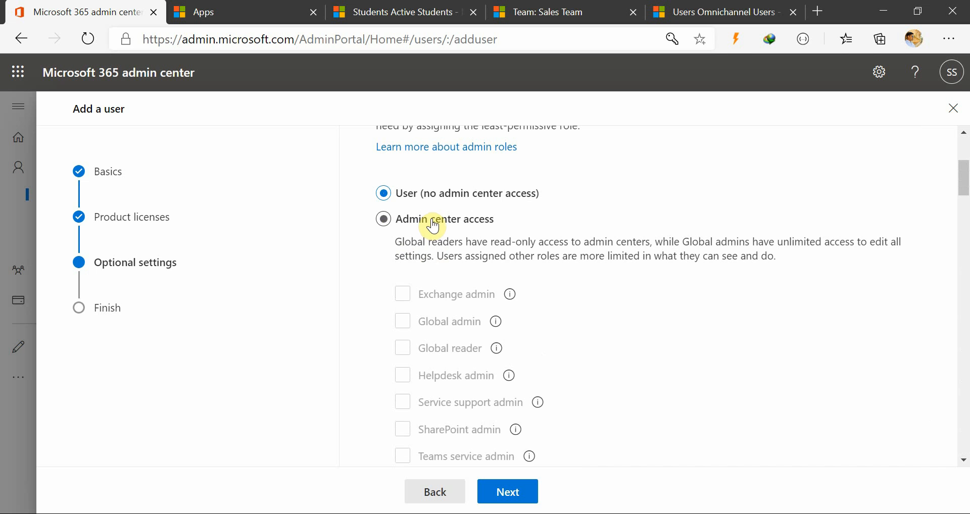
scroll(621, 384, down, 3)
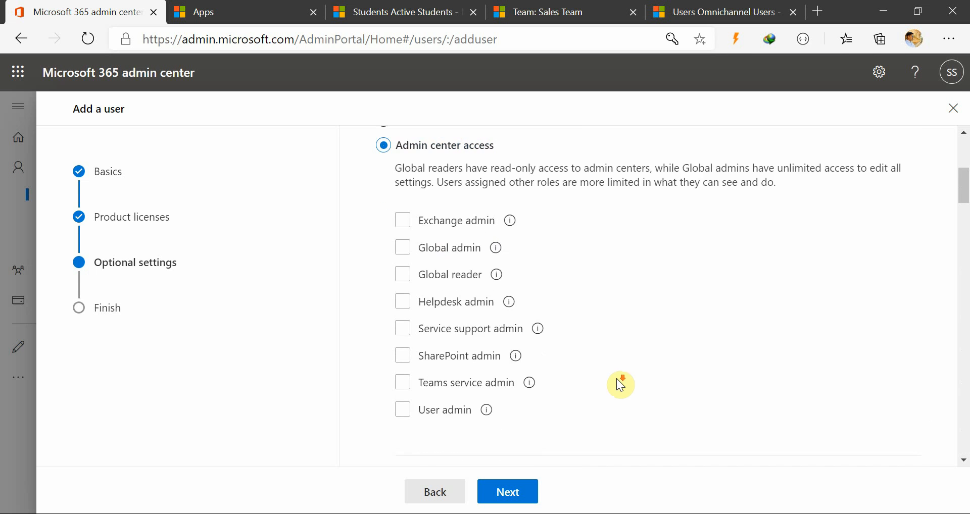
click(403, 329)
scroll(600, 355, down, 4)
scroll(477, 271, down, 3)
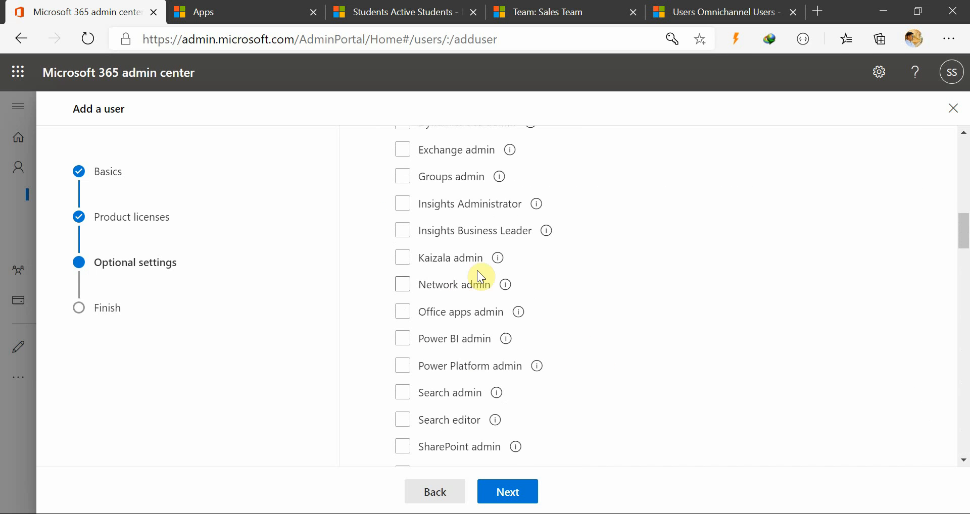
scroll(457, 392, down, 3)
scroll(461, 406, up, 2)
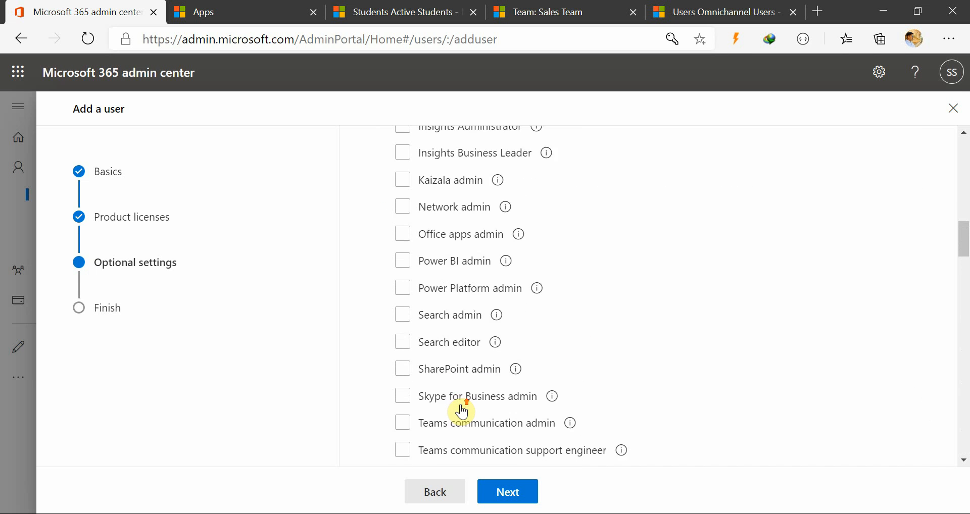
click(405, 287)
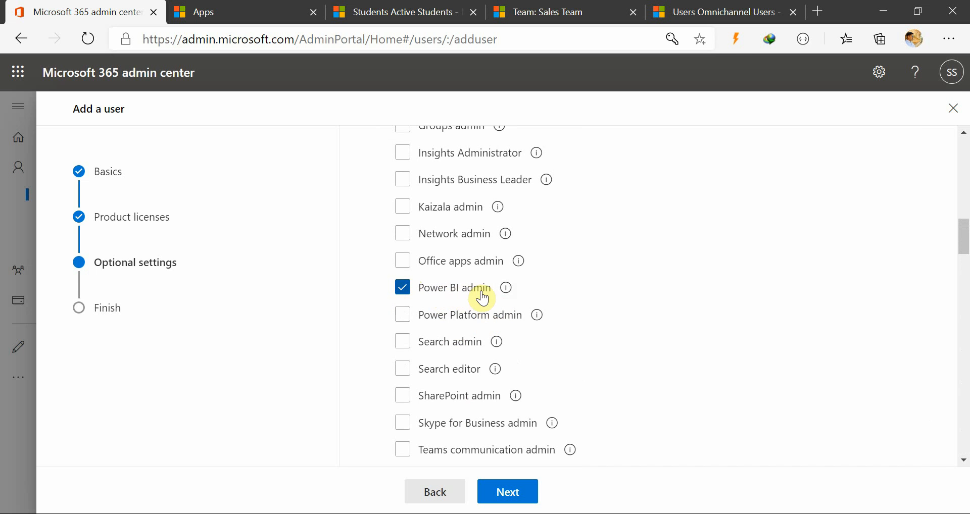
click(462, 313)
scroll(498, 329, up, 4)
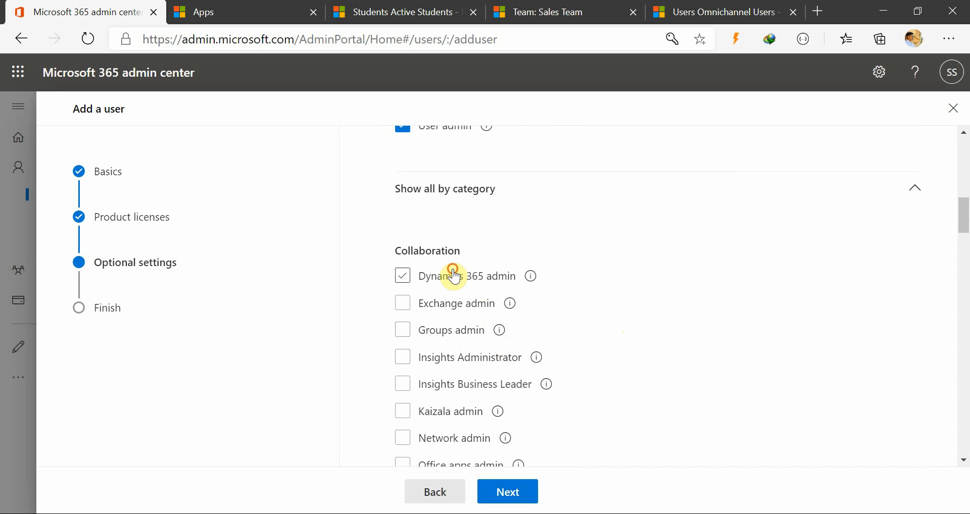
click(453, 277)
scroll(553, 303, up, 2)
scroll(556, 321, up, 7)
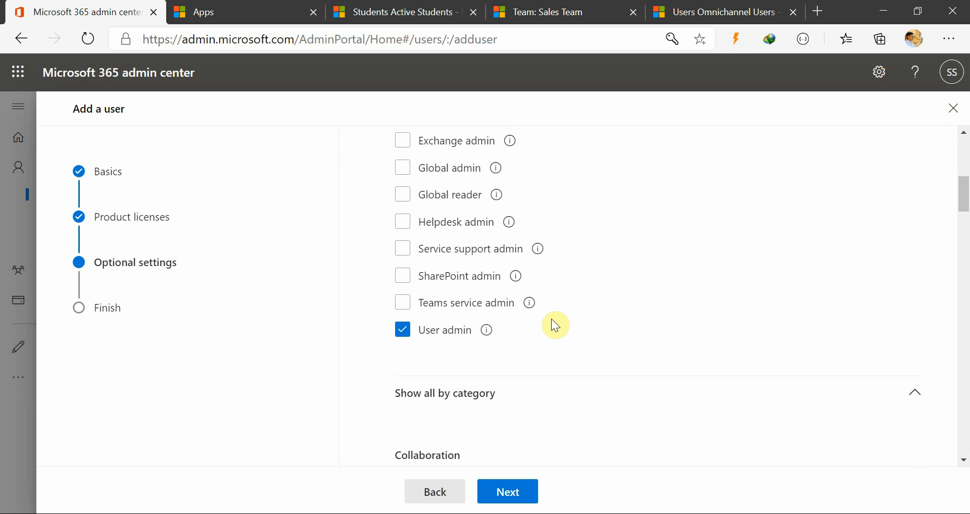
click(456, 297)
Go over the categorized admin roles and the profile contact and address fields once more.
scroll(499, 345, down, 9)
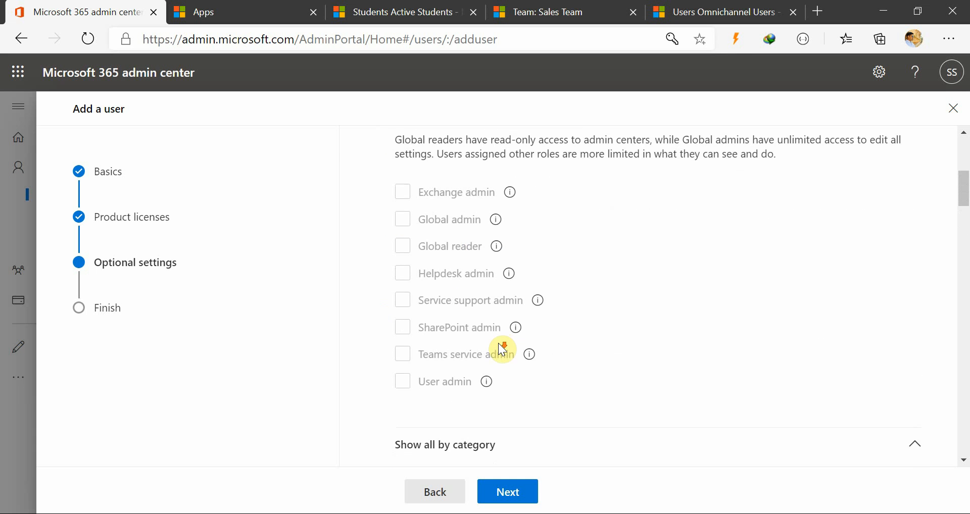
scroll(498, 344, up, 7)
scroll(461, 403, down, 9)
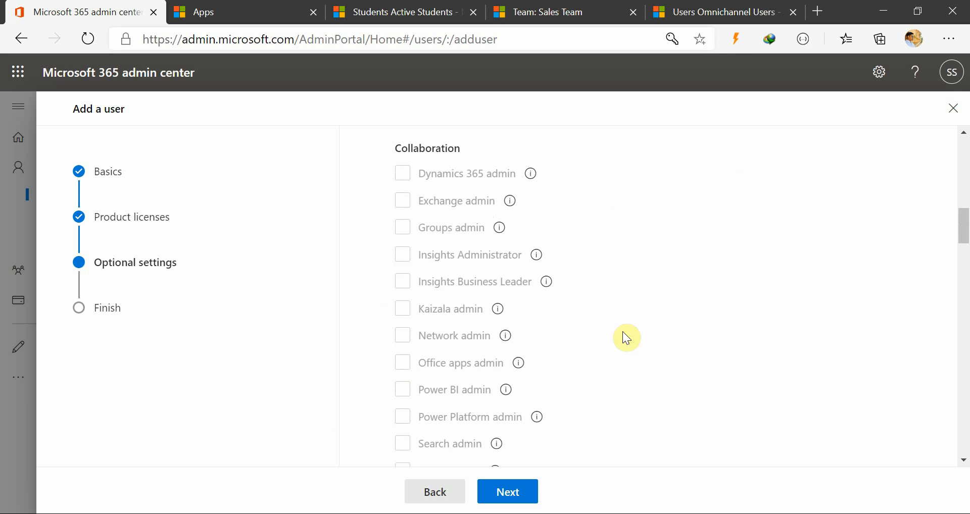
scroll(524, 312, up, 10)
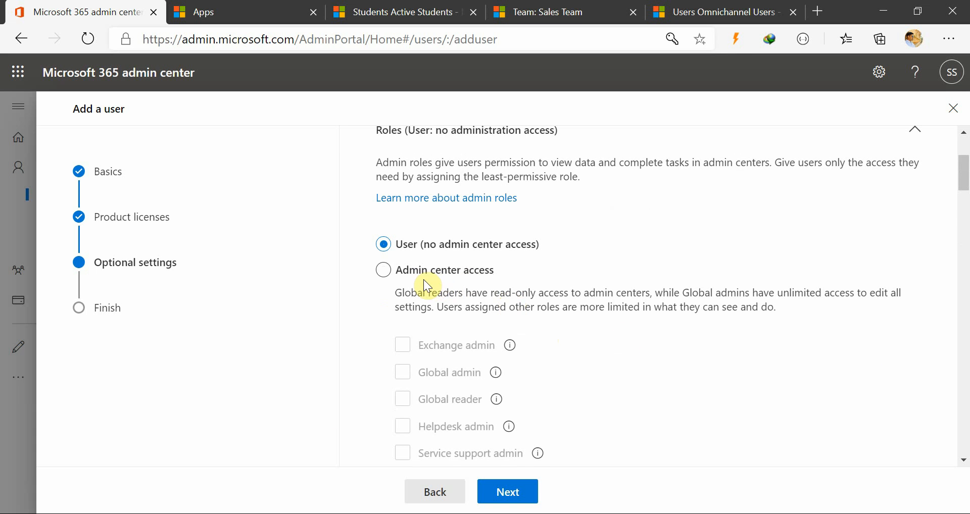
scroll(507, 328, down, 20)
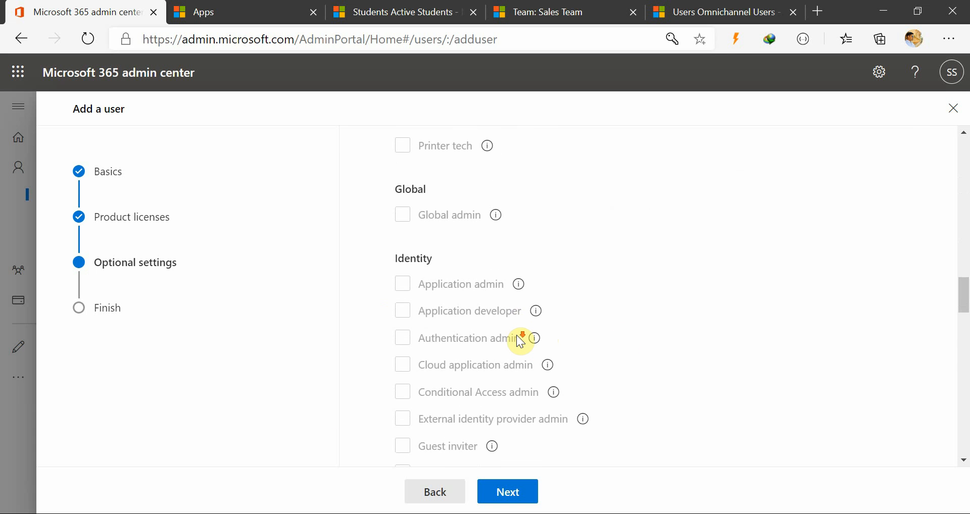
scroll(519, 341, down, 15)
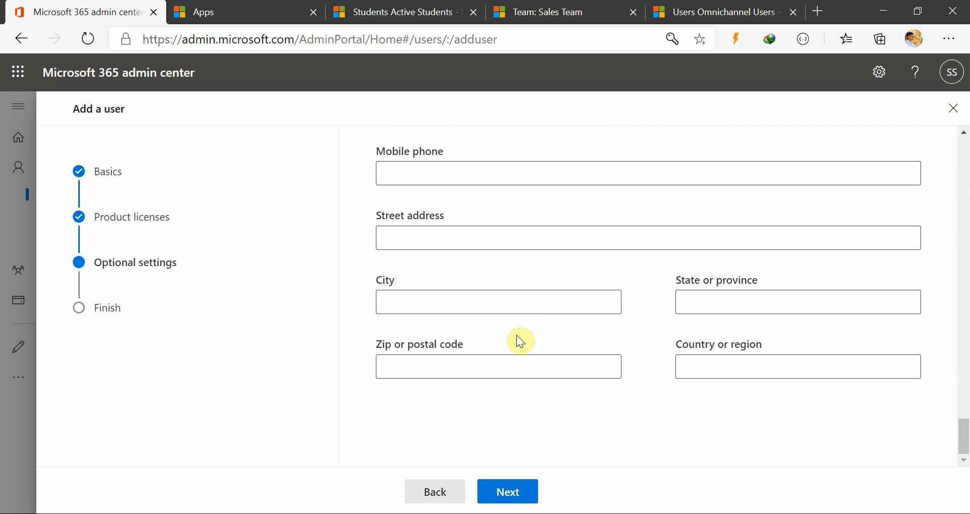
Go on with the optional settings unchanged, review the CRM Local User's assigned settings and finish adding the user.
scroll(512, 313, up, 7)
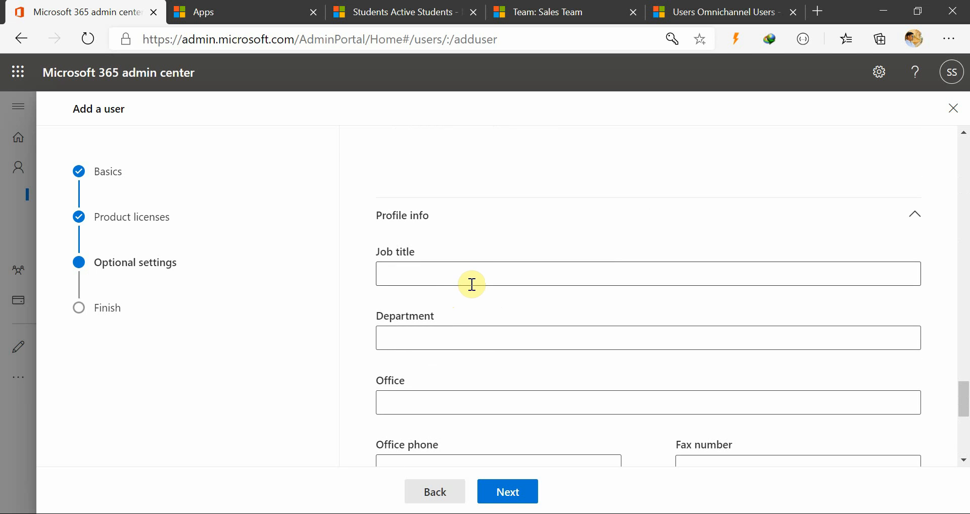
scroll(475, 319, down, 7)
click(520, 492)
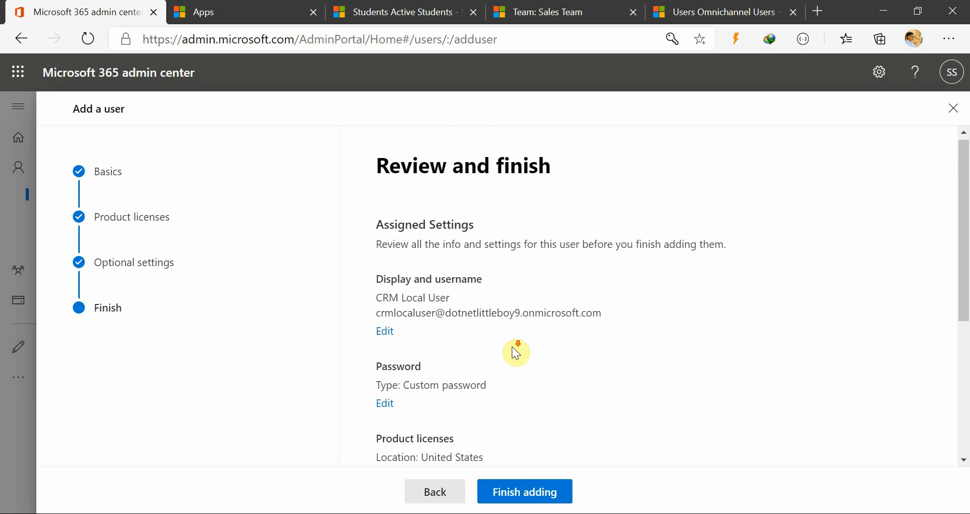
scroll(475, 272, down, 3)
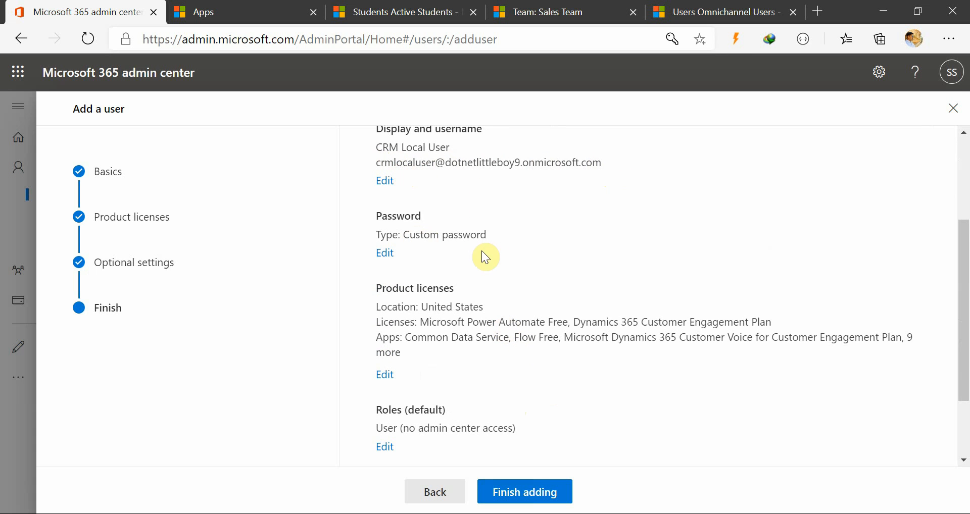
scroll(444, 253, down, 2)
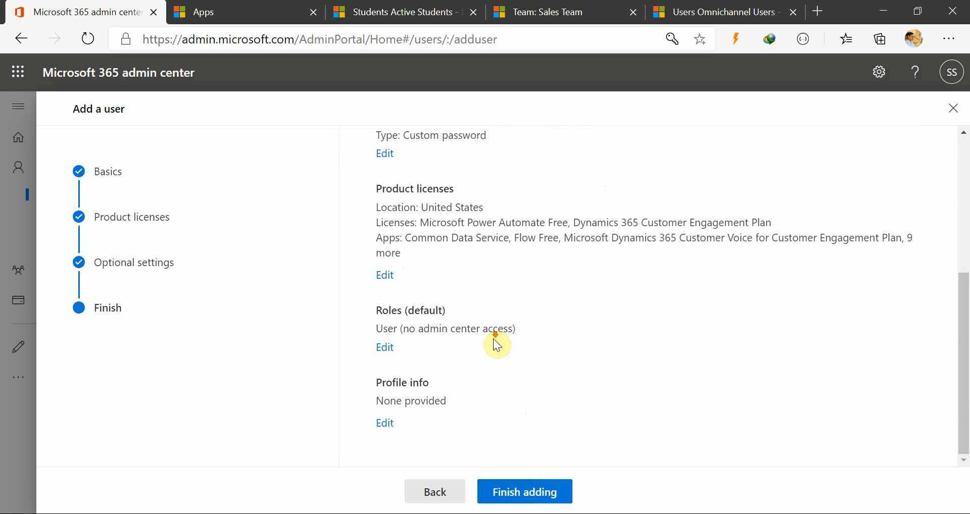
click(537, 496)
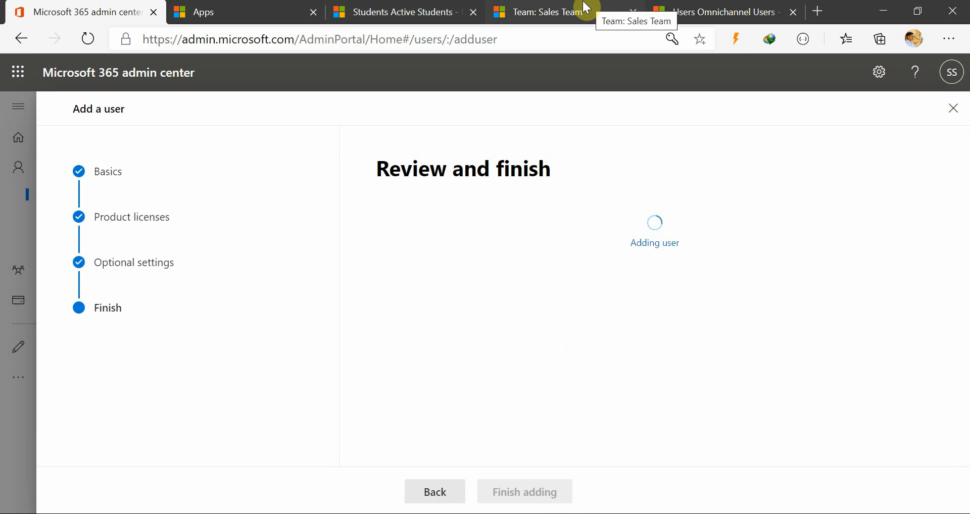
Close the Add a user form in the Microsoft 365 admin center, confirming the closure, and return to the Active users list.
click(730, 11)
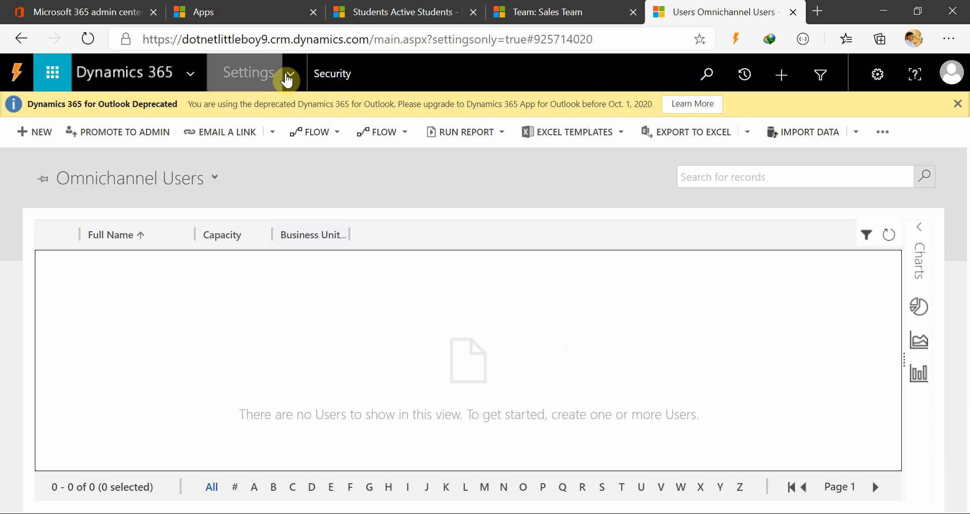
click(281, 77)
click(389, 443)
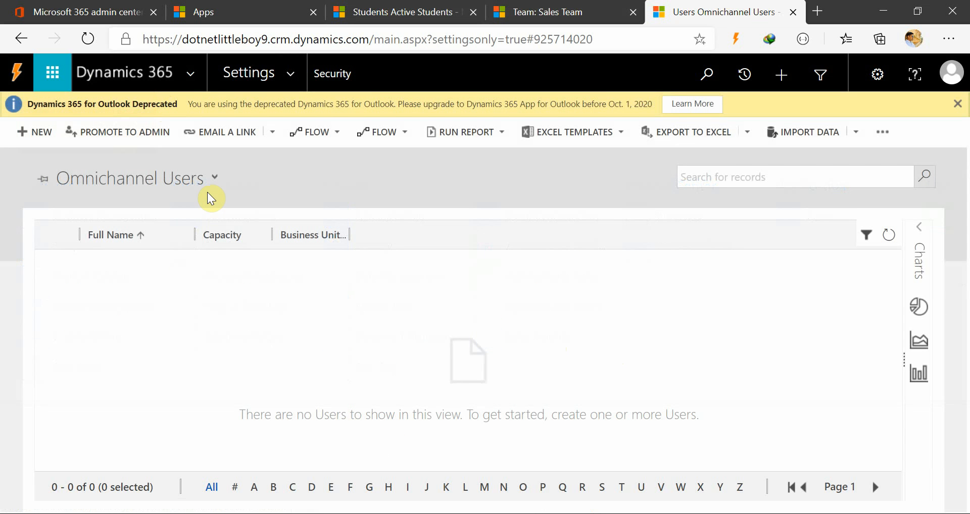
click(91, 10)
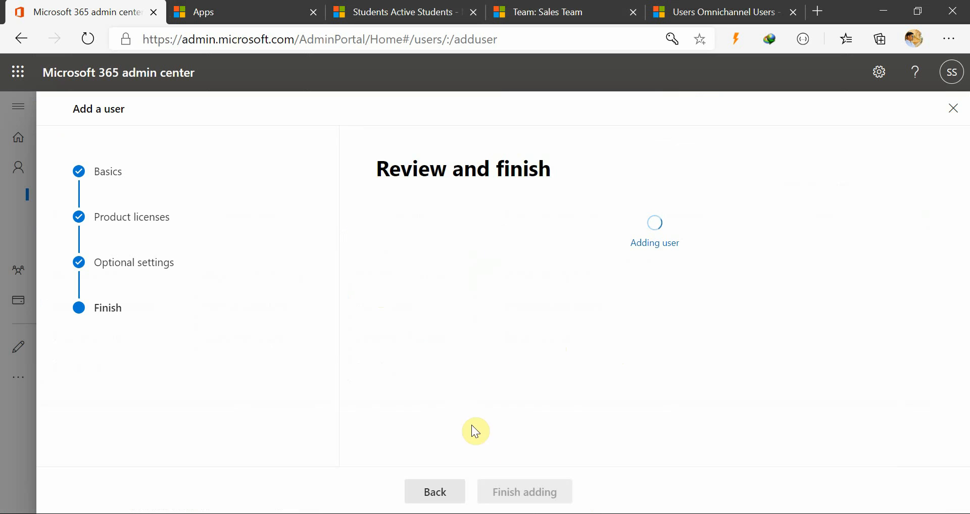
click(952, 109)
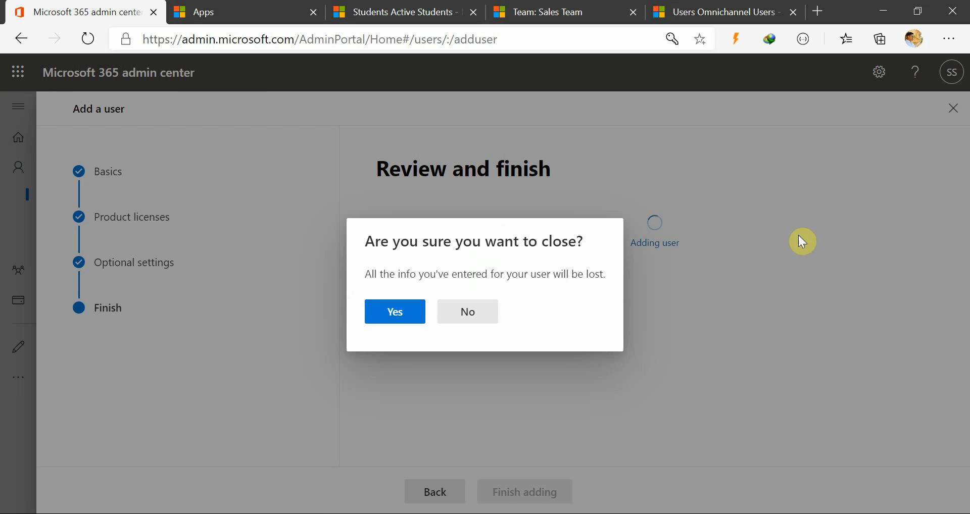
click(394, 312)
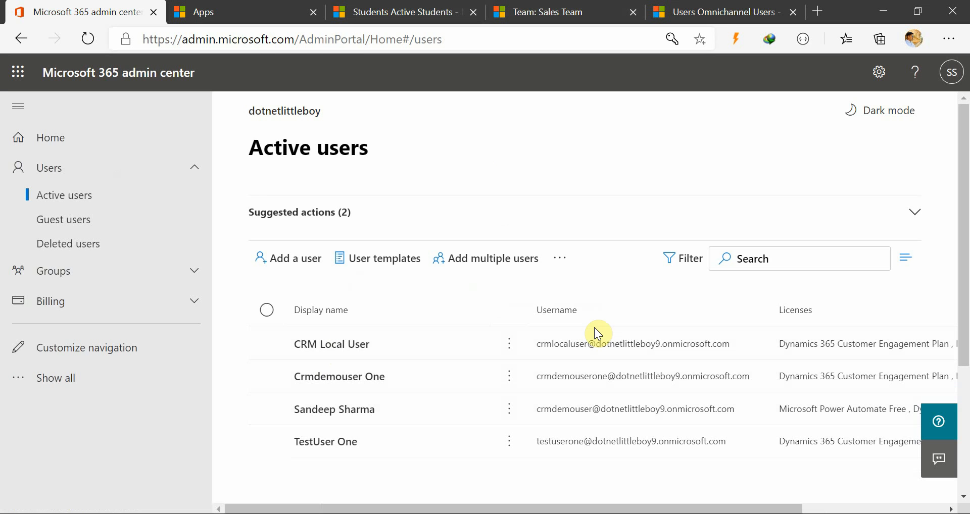
Switch to Dynamics 365 and change the user list from Omnichannel Users to the Enabled Users view.
click(673, 22)
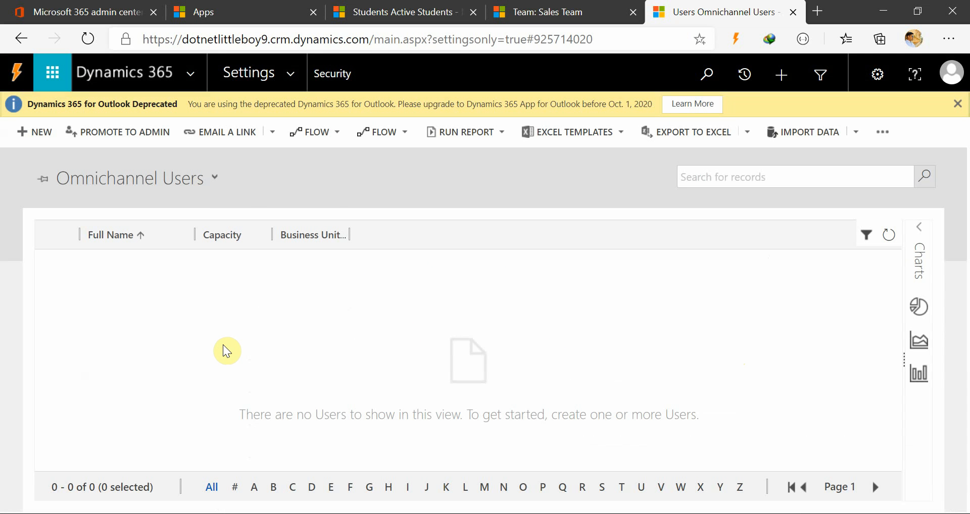
click(96, 11)
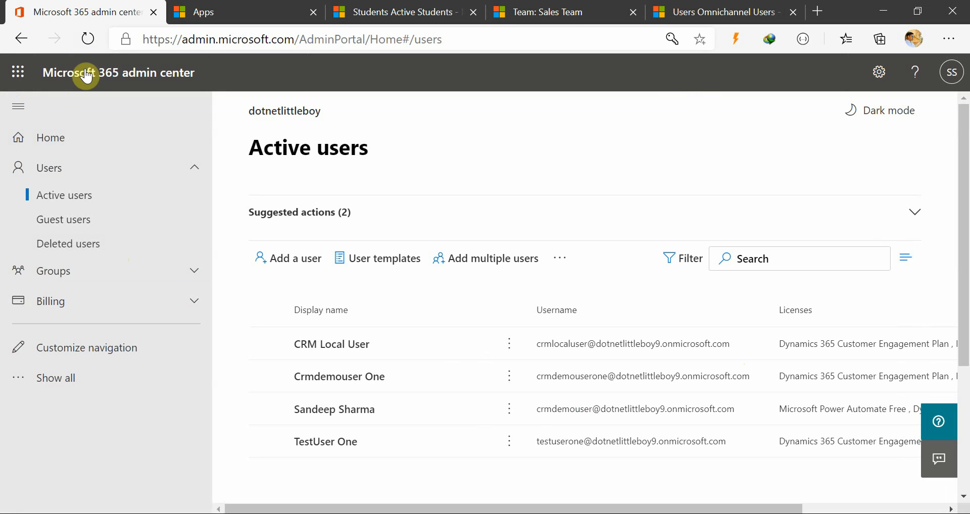
click(722, 12)
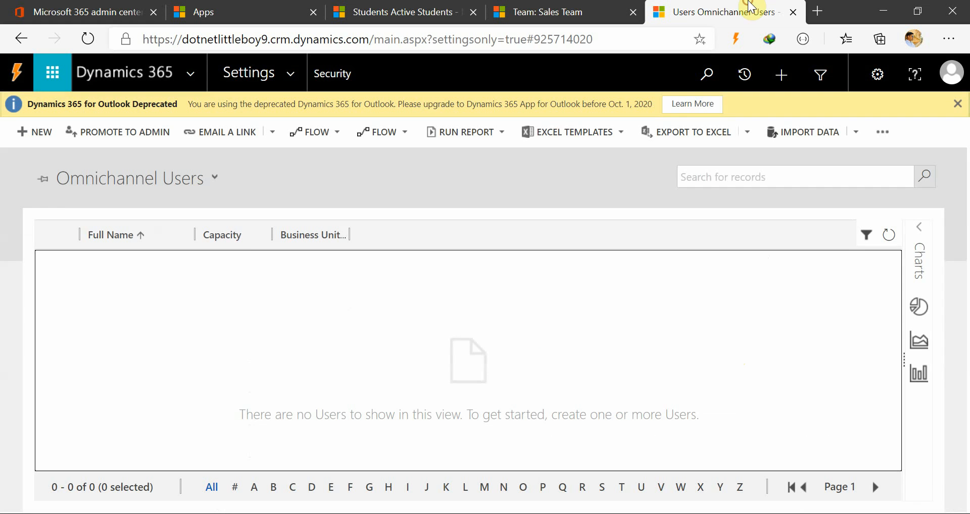
click(208, 184)
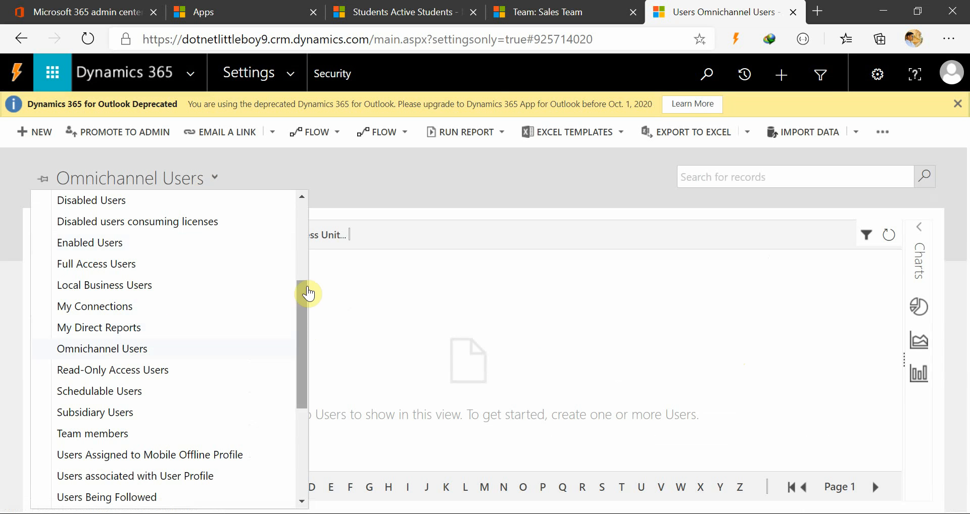
click(365, 187)
click(298, 80)
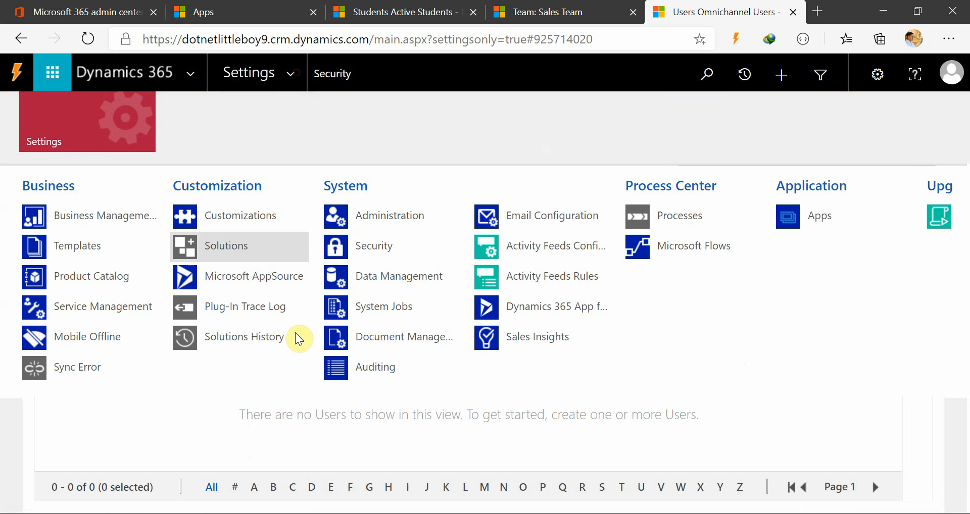
click(273, 428)
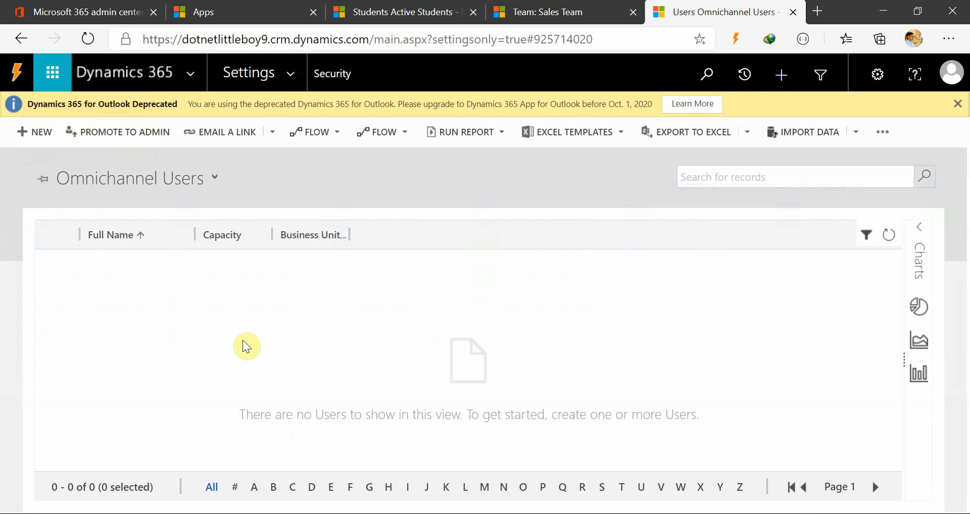
click(223, 188)
click(129, 248)
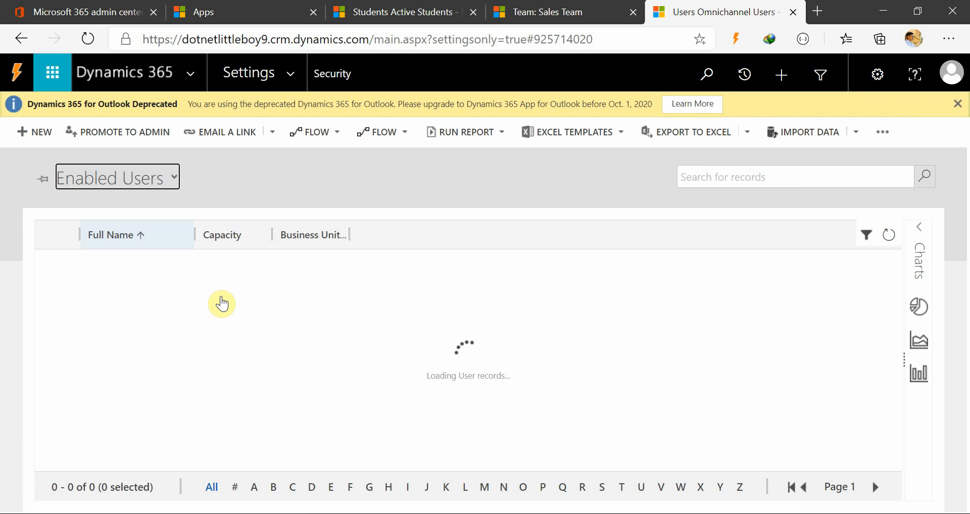
Look through the system views available for user records, keeping the Enabled Users view.
click(171, 182)
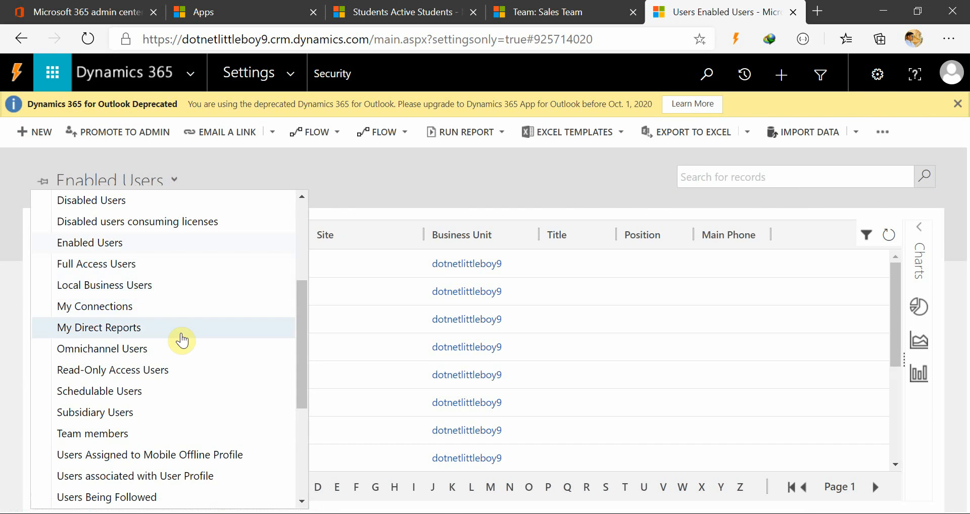
scroll(160, 349, up, 4)
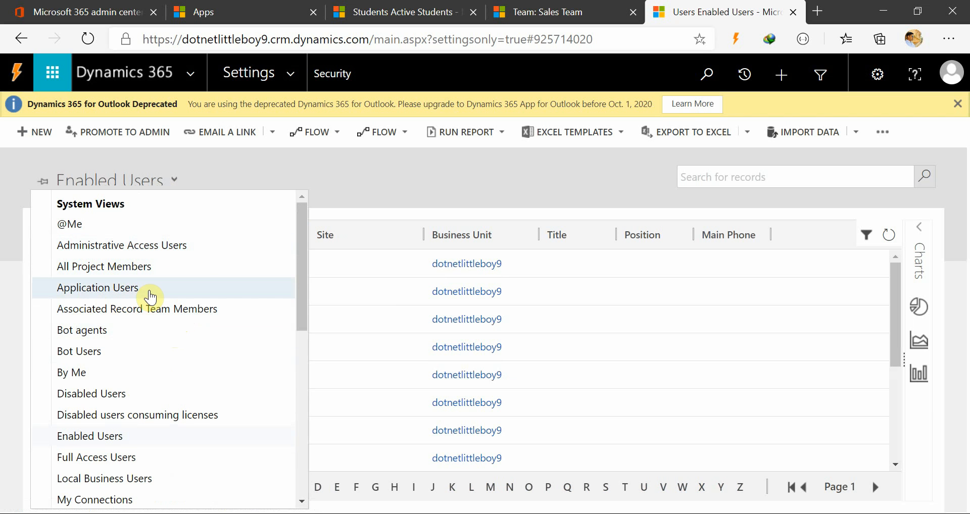
scroll(136, 368, down, 2)
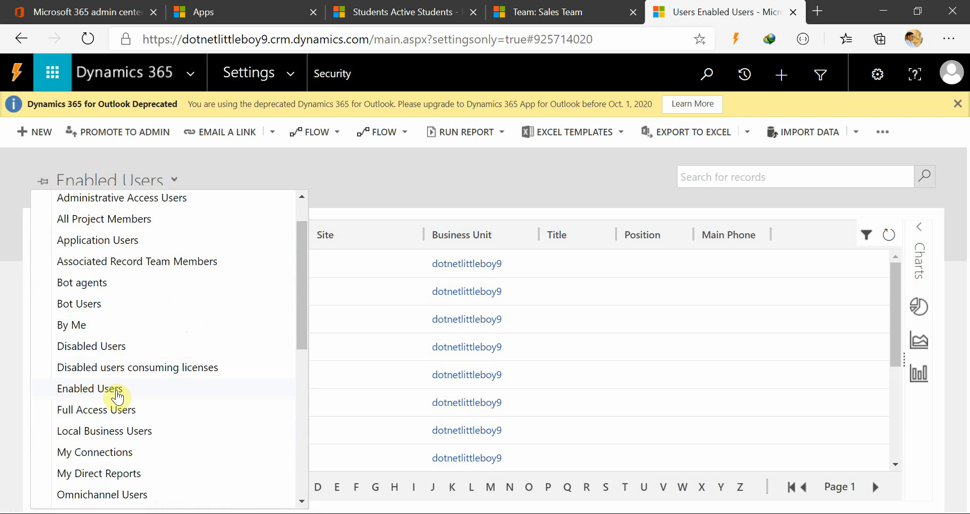
scroll(122, 349, down, 3)
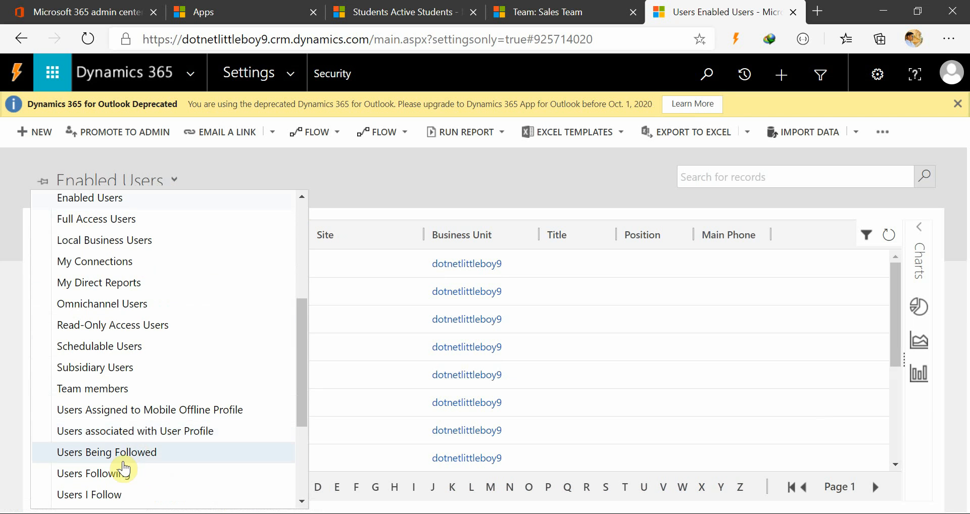
scroll(139, 419, up, 3)
click(393, 160)
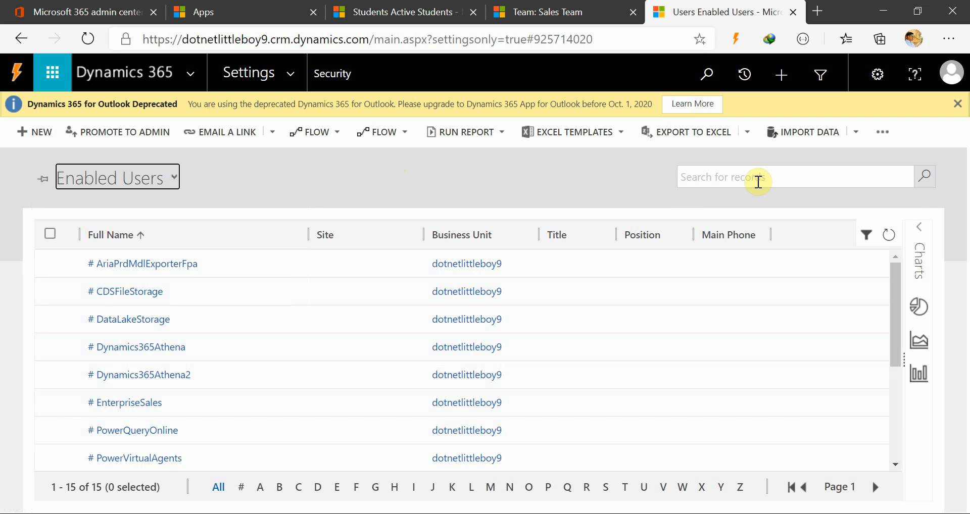
Search the user records for "crm" and compare the matches with the Active users list in the Microsoft 365 admin center.
click(758, 181)
text(crm)
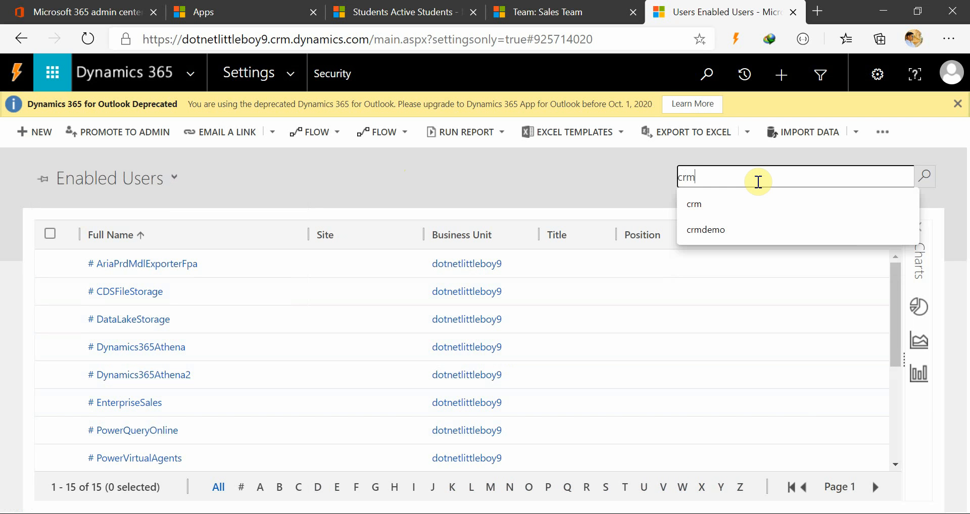
key(Return)
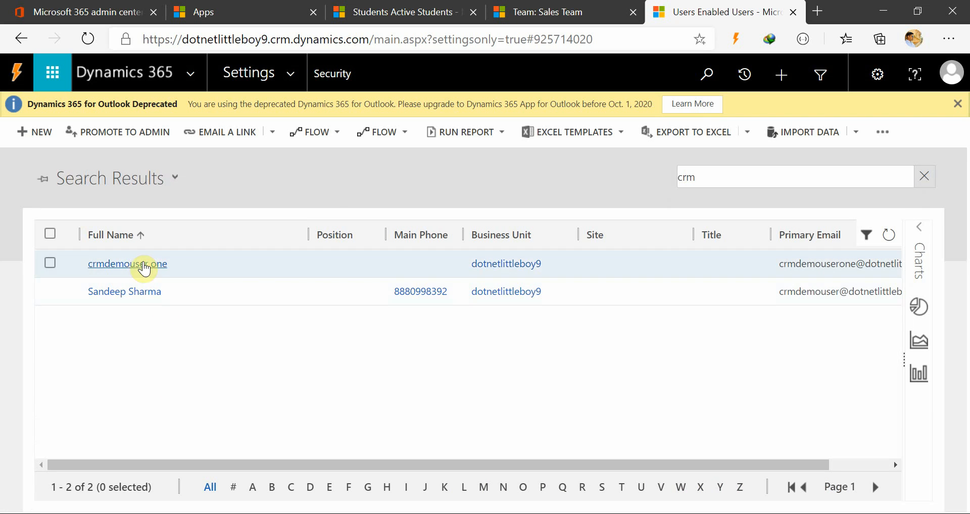
click(94, 10)
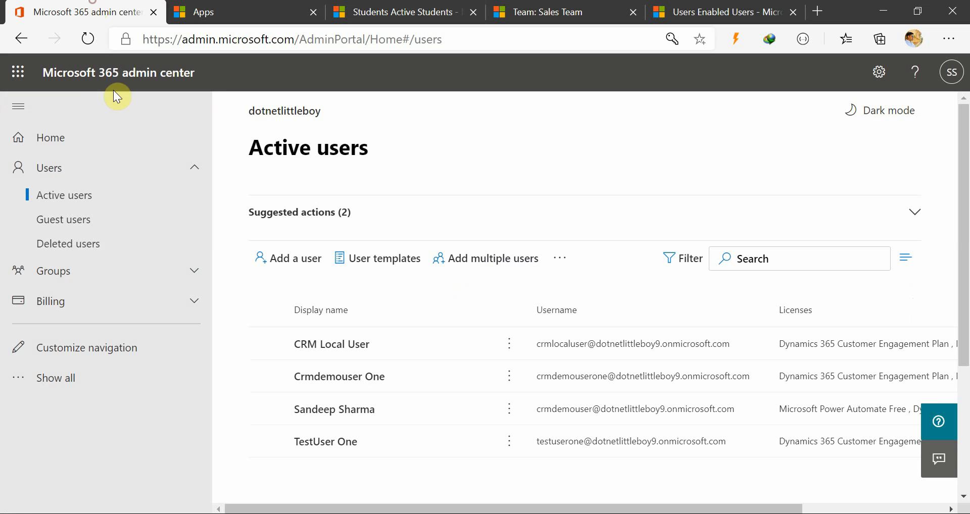
click(780, 11)
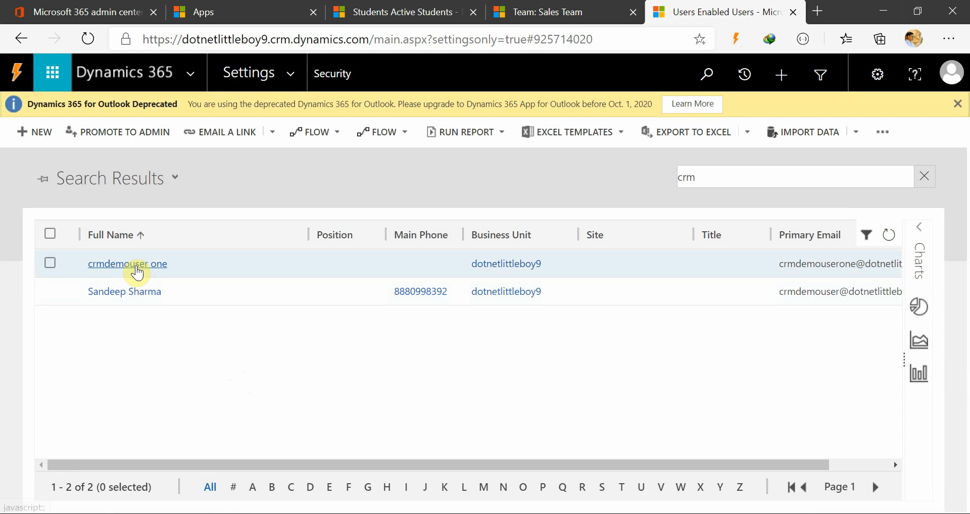
Open the crmdemouser one user record in Dynamics 365 and check its available forms, staying on the Information form.
click(137, 273)
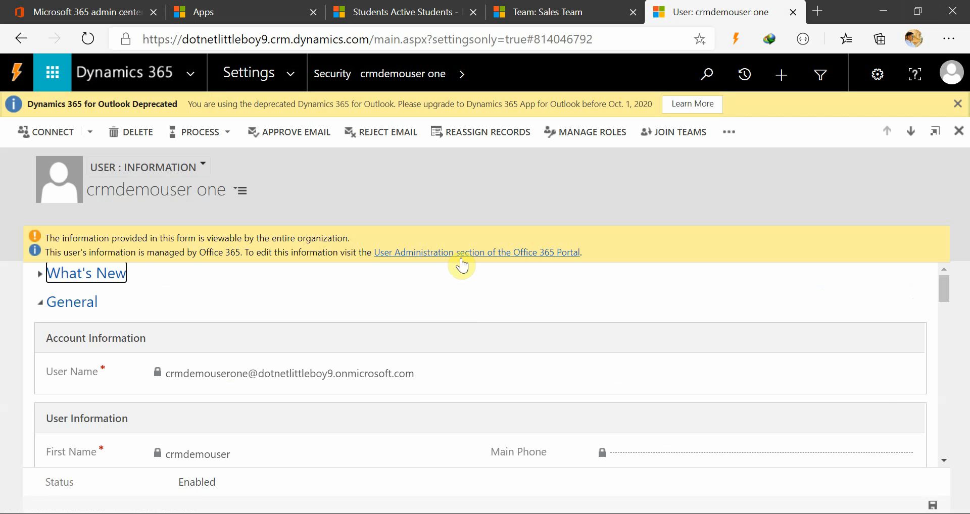
click(159, 169)
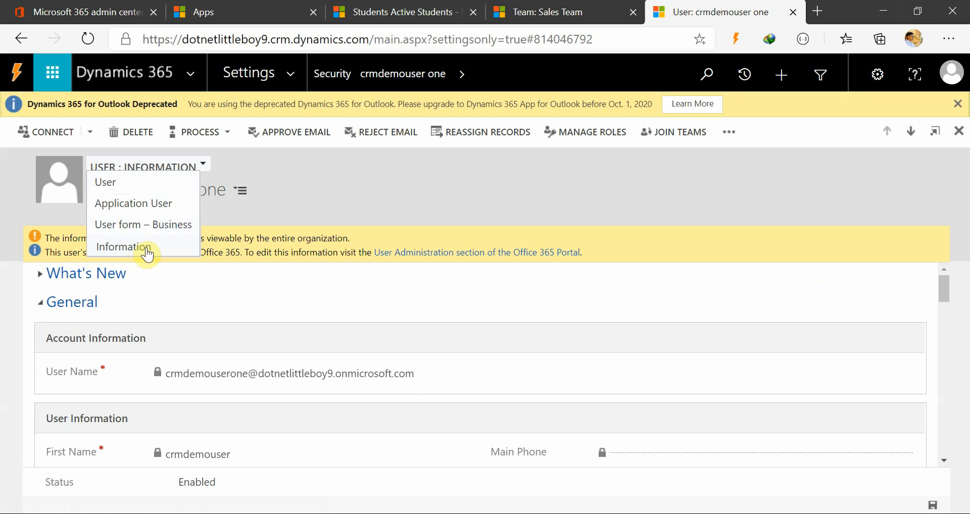
click(327, 207)
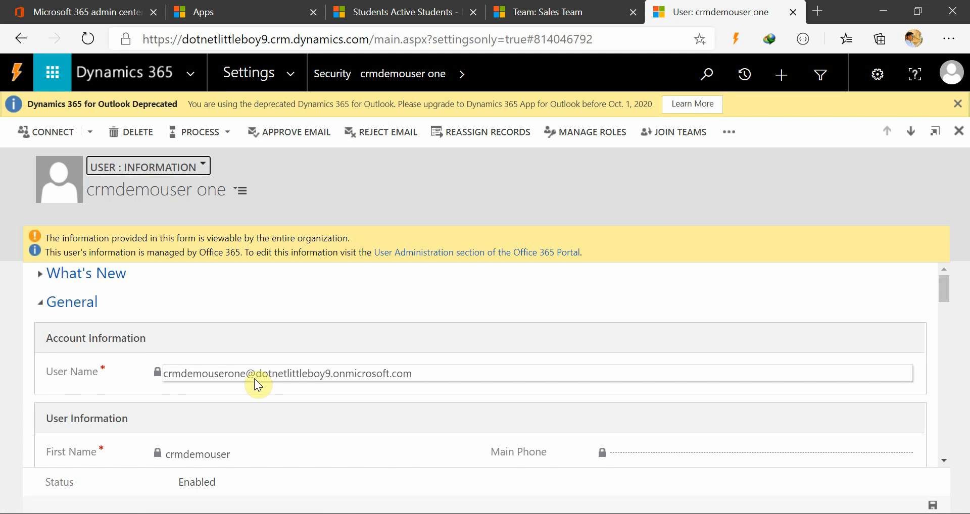
Examine which account and user information fields of crmdemouser one are locked or editable, testing Home Phone and Other Phone.
scroll(255, 378, down, 2)
scroll(345, 432, up, 2)
scroll(345, 432, down, 6)
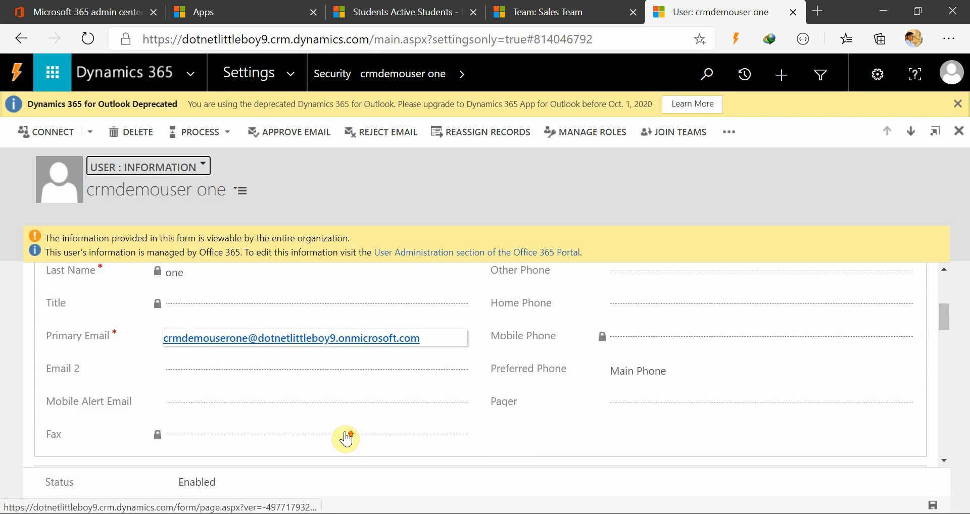
scroll(345, 434, up, 3)
scroll(271, 405, down, 1)
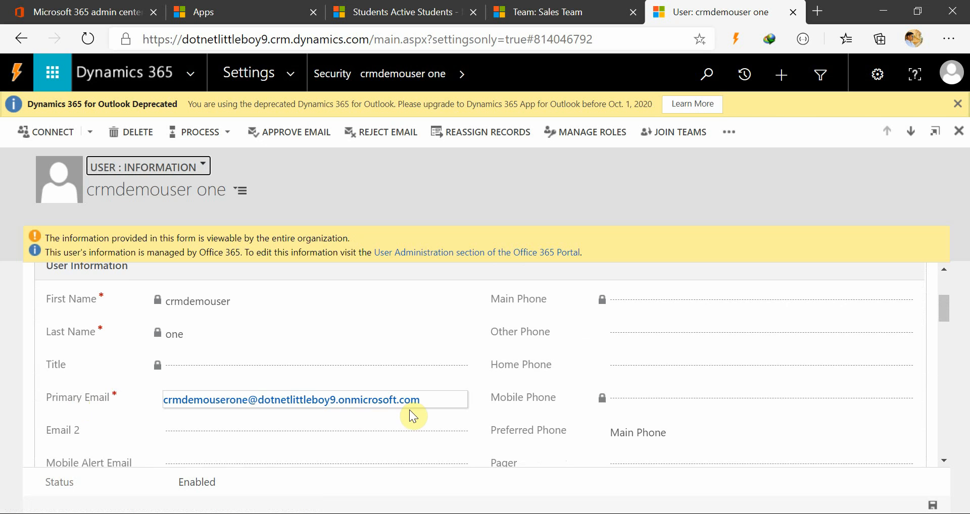
scroll(416, 411, down, 1)
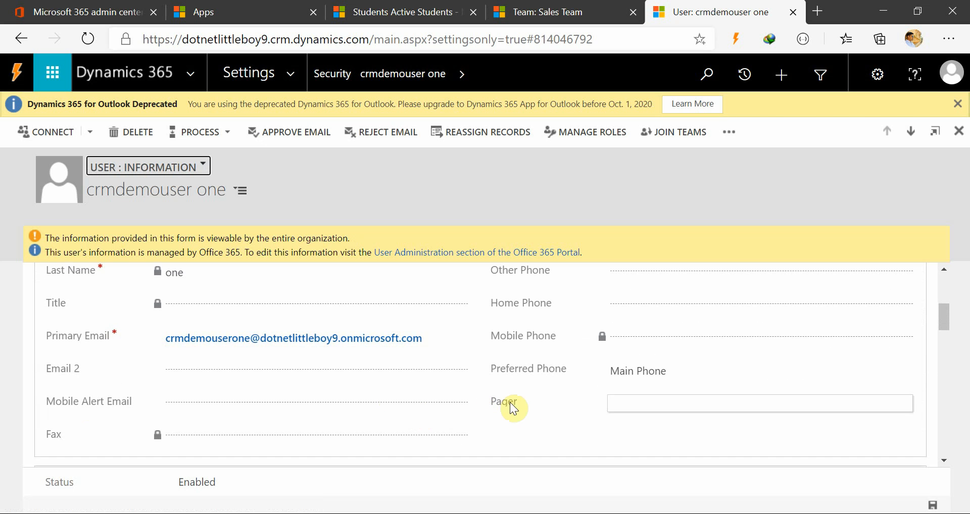
scroll(558, 426, up, 1)
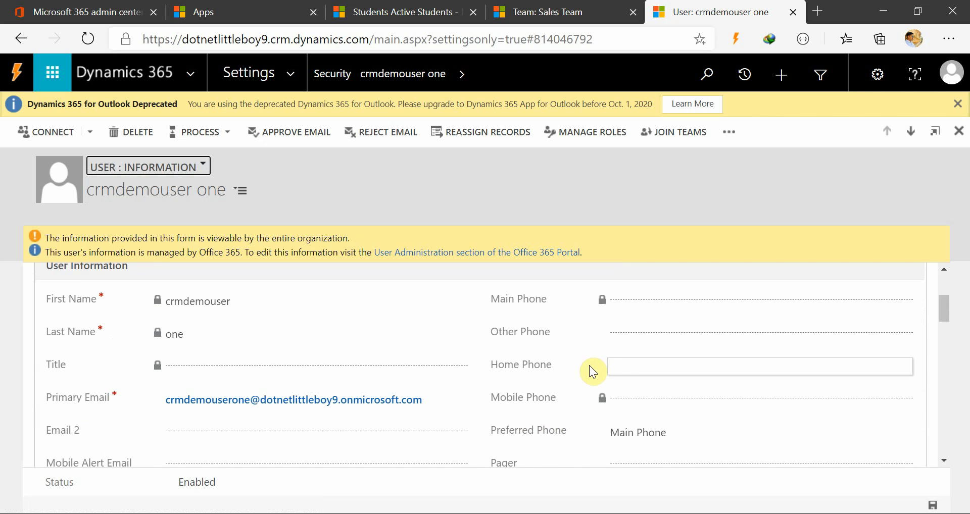
click(627, 364)
click(628, 333)
click(628, 364)
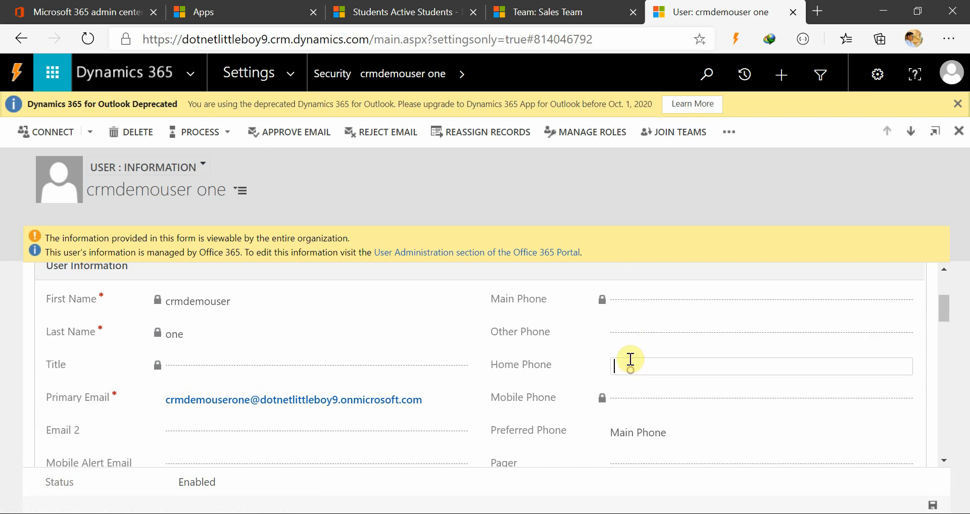
click(622, 332)
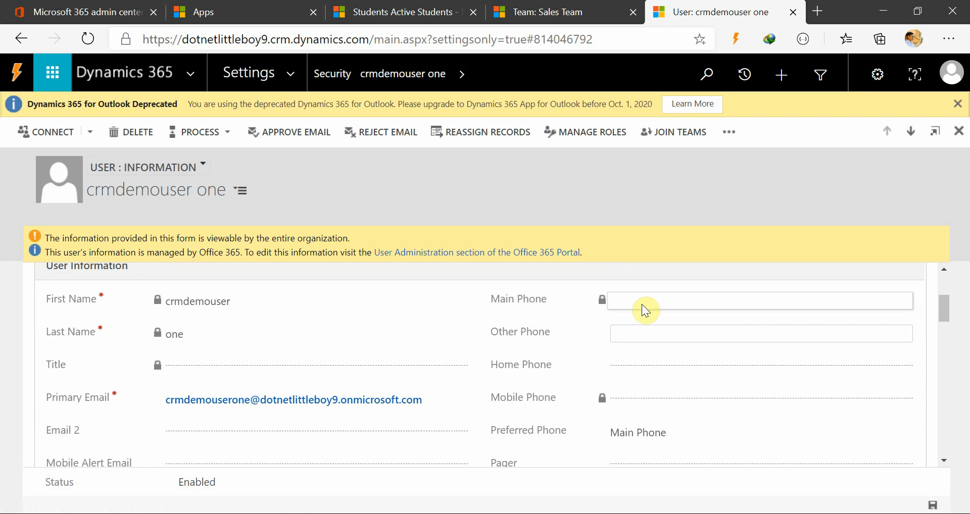
Check the Active users list in the Microsoft 365 admin center and return to the Organization Information section of crmdemouser one's Dynamics 365 record.
click(69, 12)
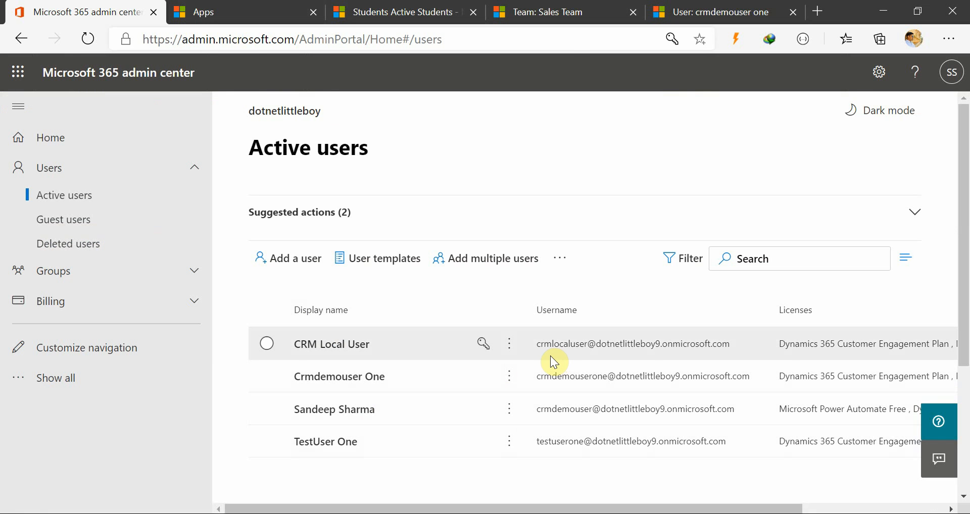
click(688, 7)
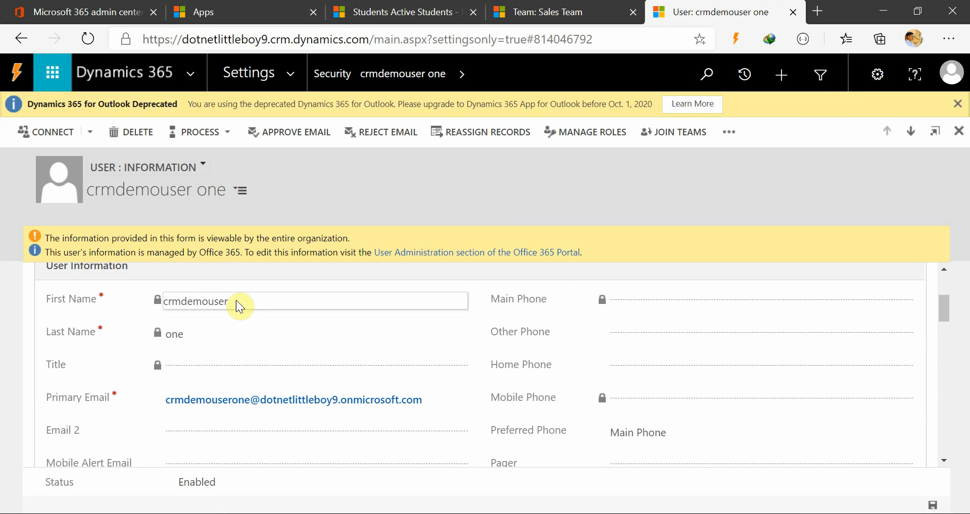
scroll(200, 406, down, 1)
scroll(217, 408, down, 2)
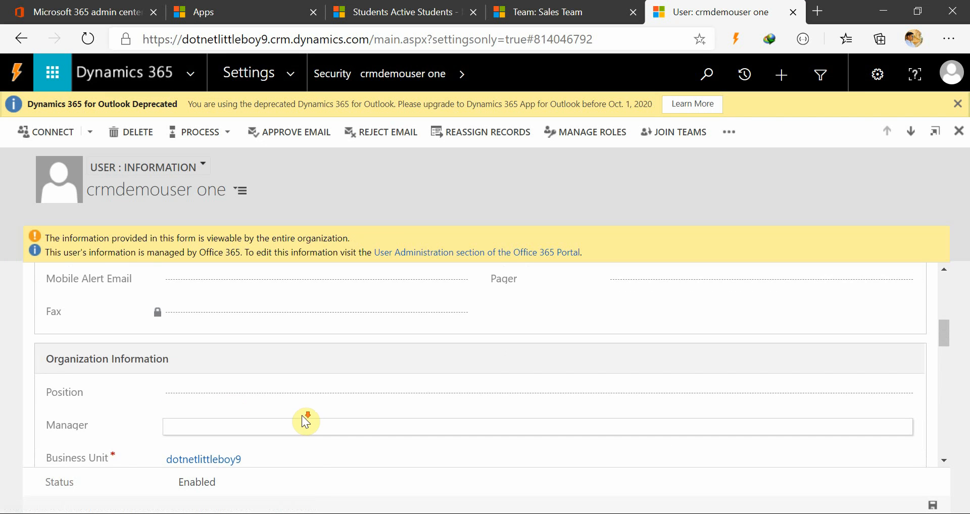
scroll(305, 420, down, 2)
scroll(305, 420, up, 1)
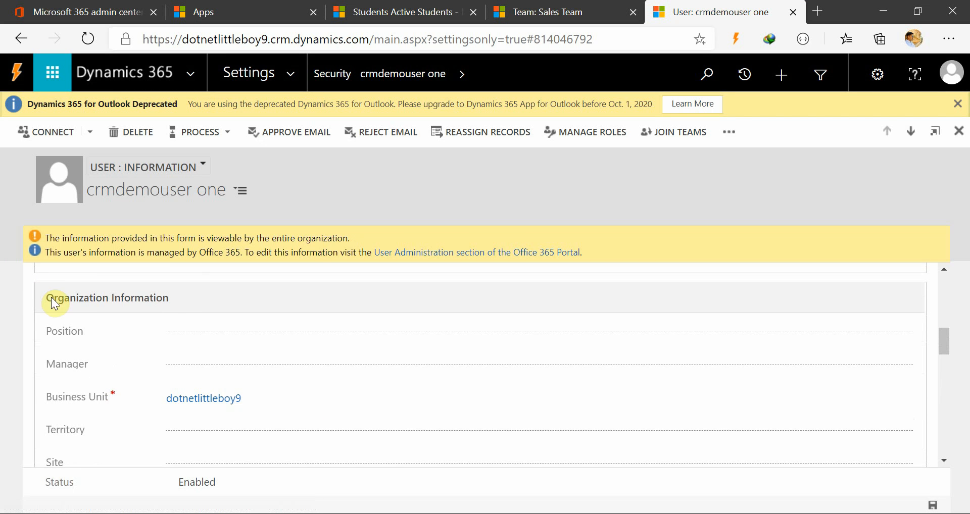
Examine the Organization Information fields of crmdemouser one, testing whether Position, Manager and Territory are editable.
drag(167, 302, 2, 300)
click(125, 303)
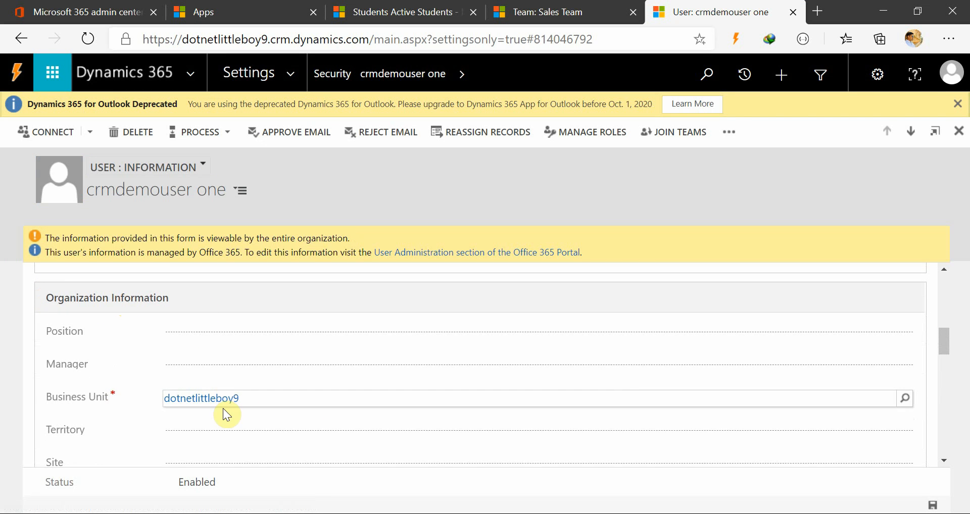
click(218, 373)
click(207, 332)
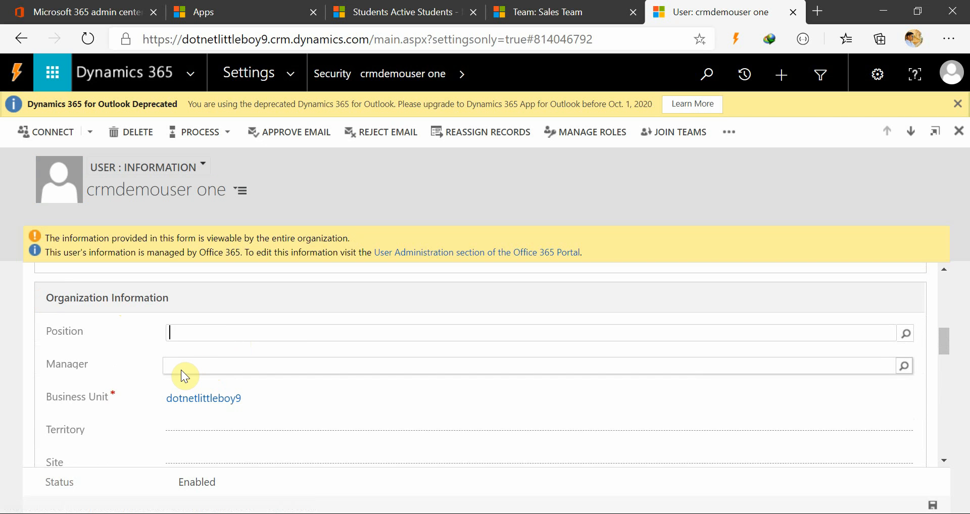
click(181, 370)
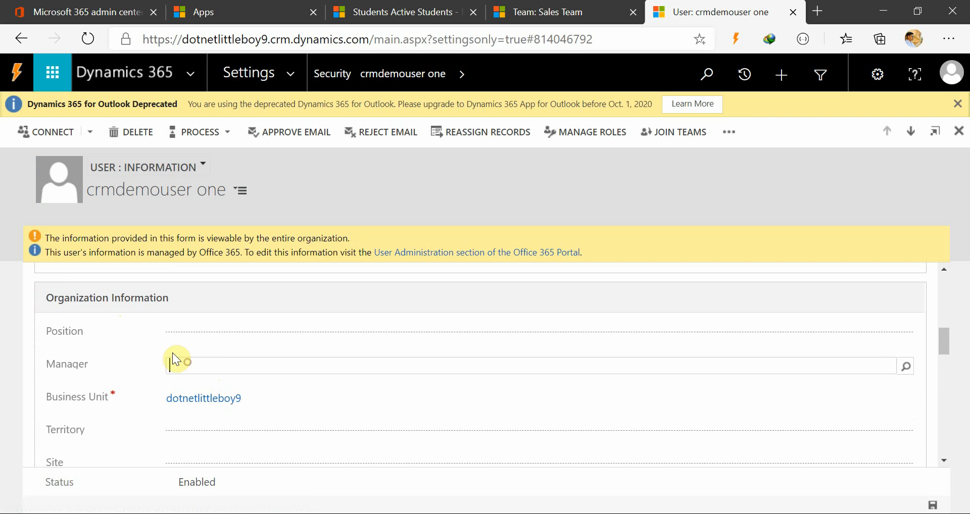
click(169, 332)
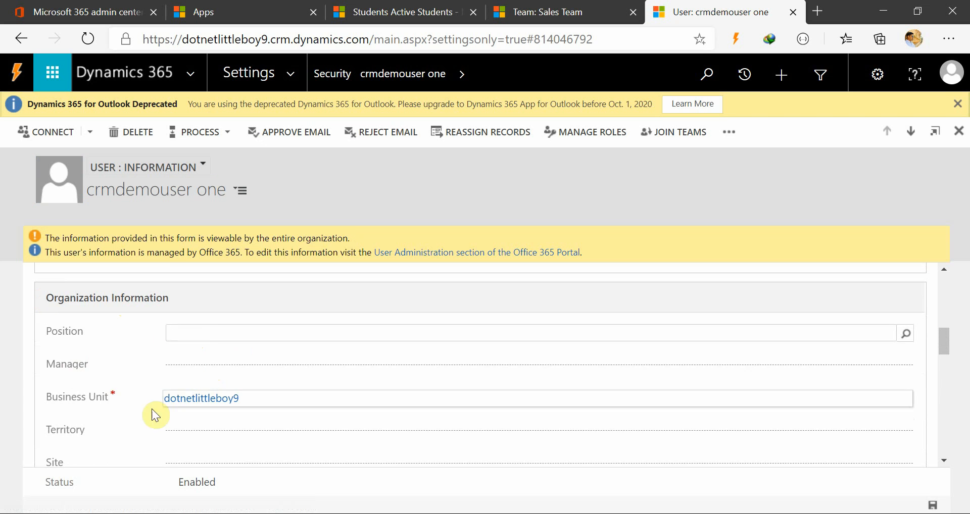
scroll(143, 442, down, 1)
click(164, 401)
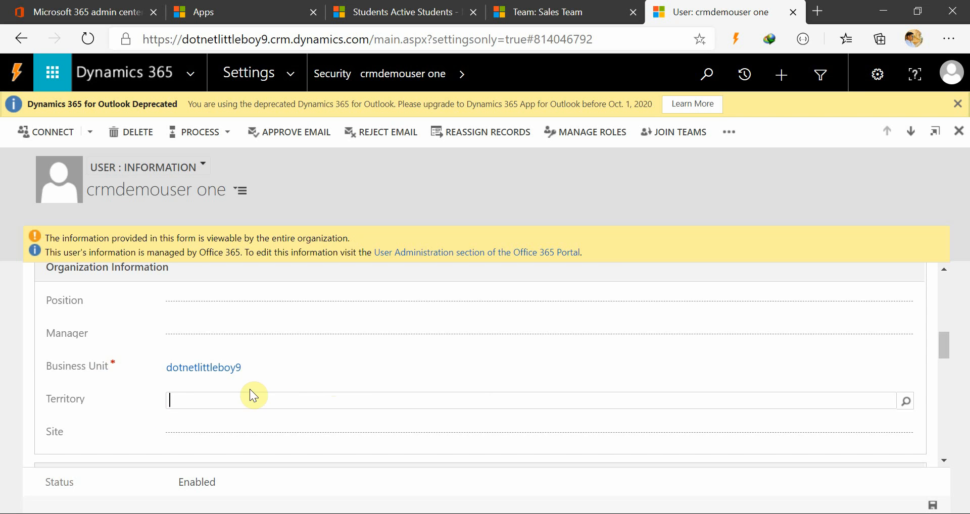
Review the Email Configuration, Client Access License, Queue Information and Addresses sections of crmdemouser one, ending back at Organization Information.
scroll(116, 407, down, 1)
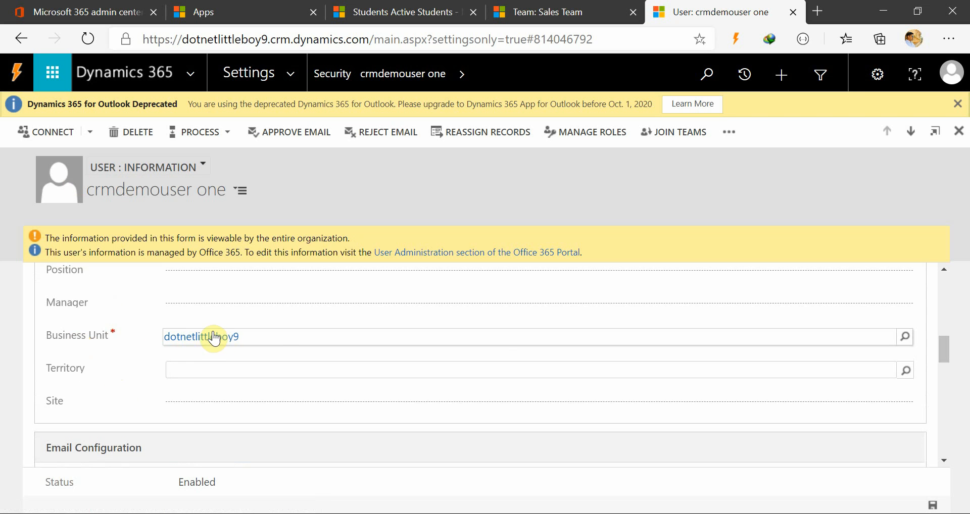
scroll(180, 418, down, 5)
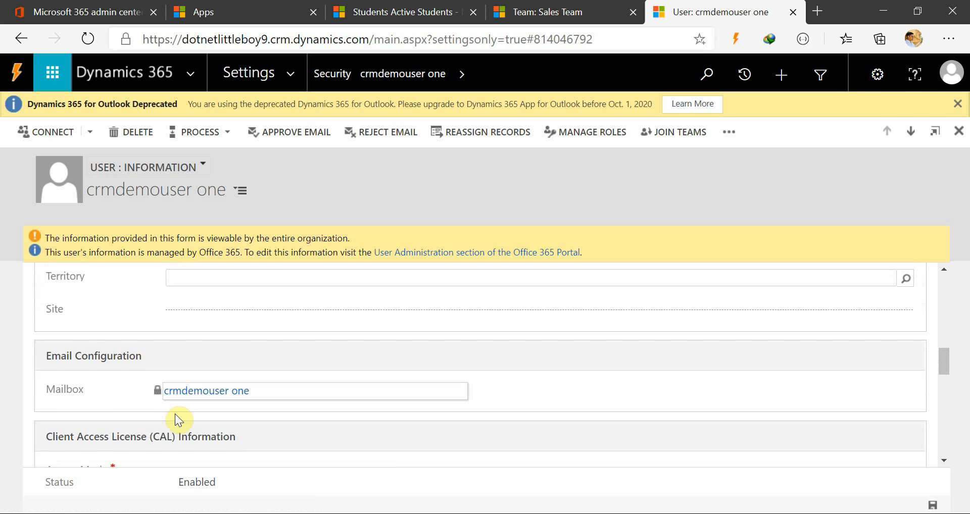
scroll(252, 422, up, 1)
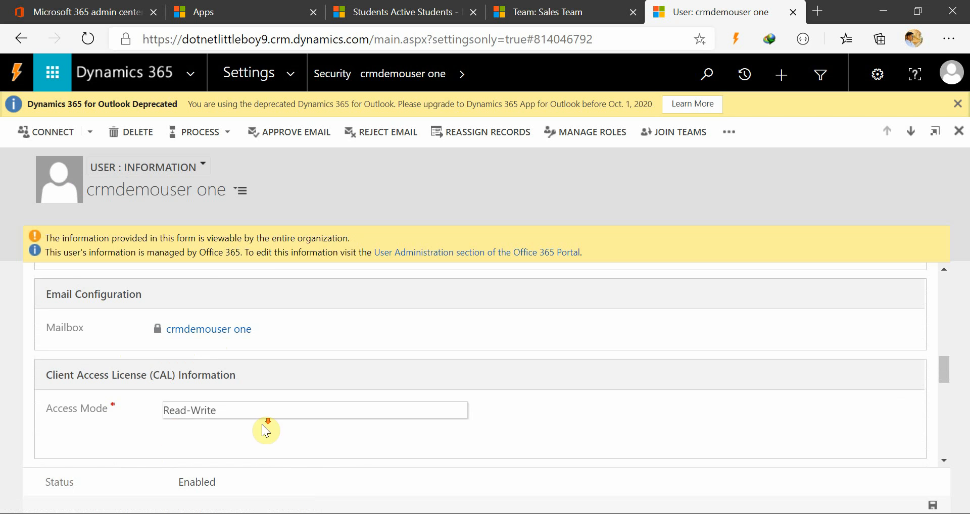
scroll(272, 430, down, 2)
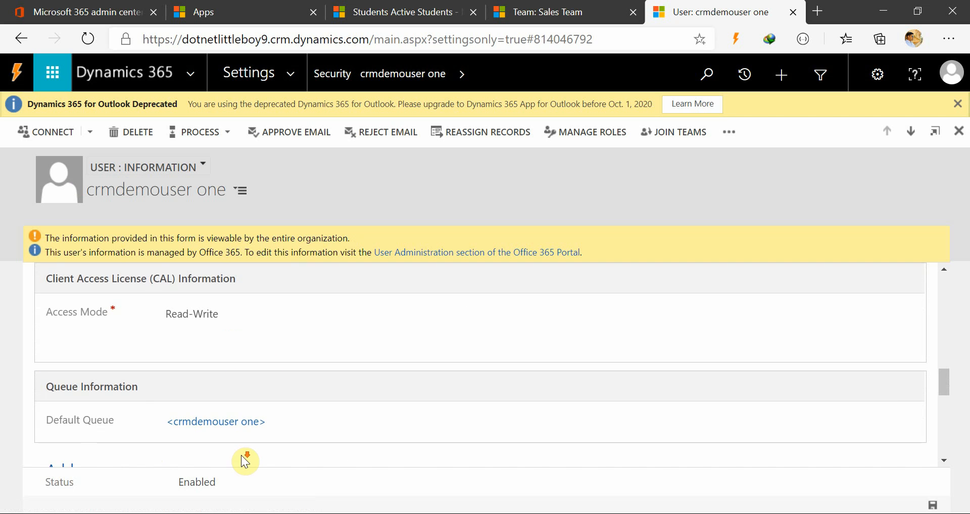
scroll(244, 457, down, 2)
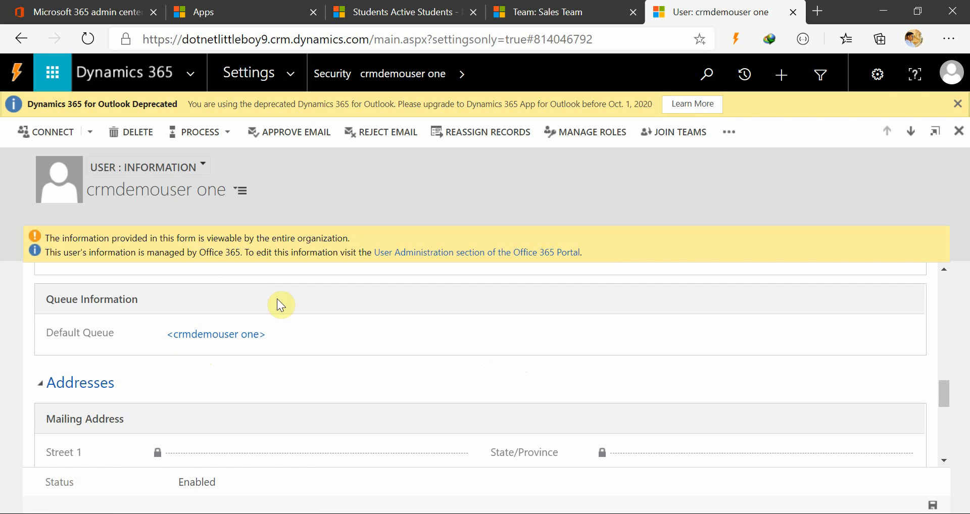
scroll(277, 303, down, 6)
scroll(354, 414, down, 1)
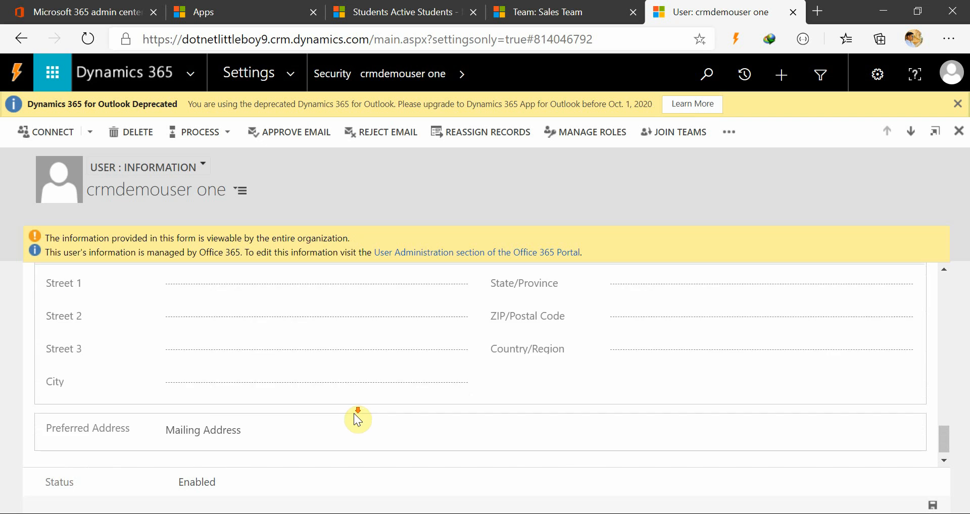
scroll(357, 417, up, 6)
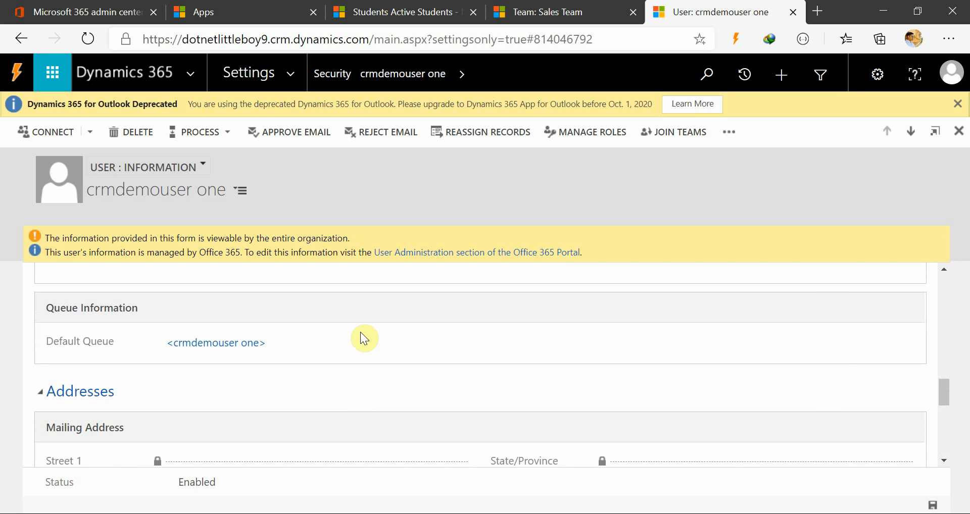
scroll(233, 372, up, 7)
scroll(253, 378, up, 1)
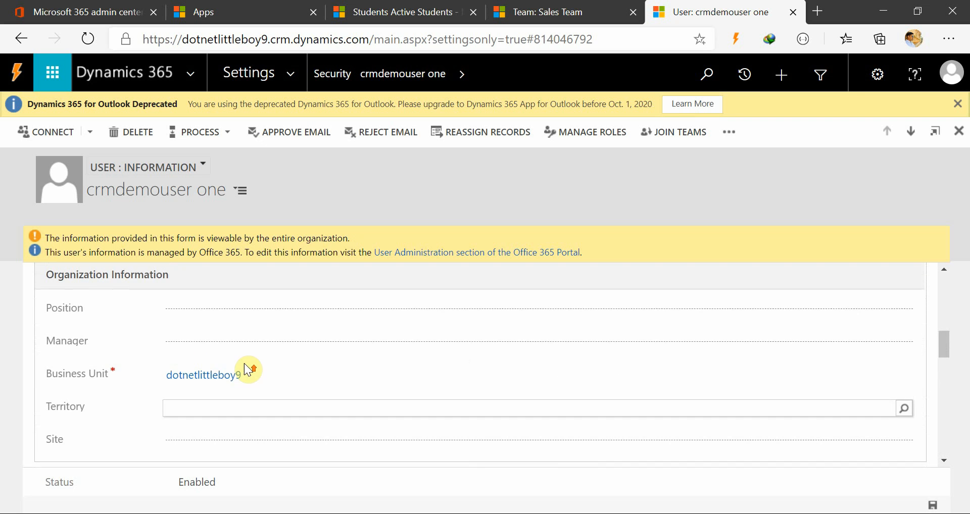
click(217, 310)
click(433, 180)
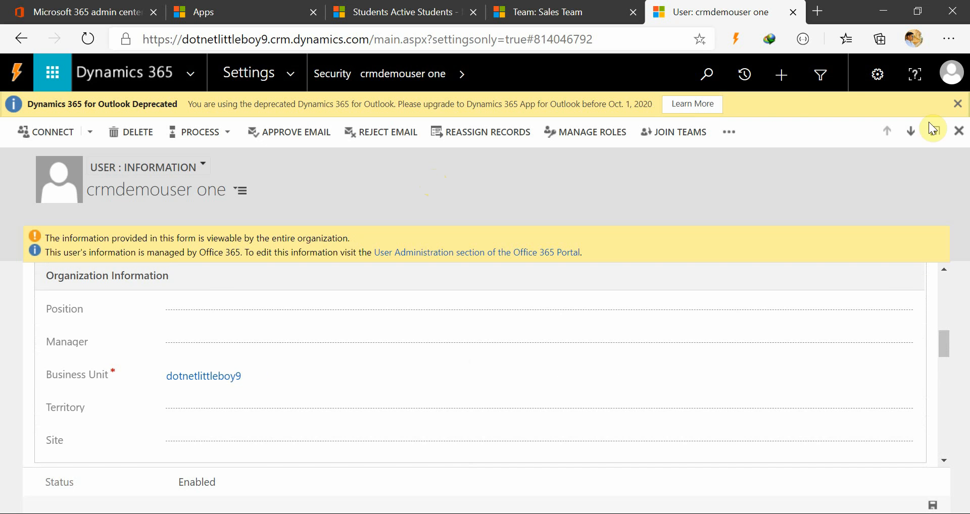
Open role management for crmdemouser one and check the Sales Team record and the Asian Region business unit's teams before returning to it.
click(593, 137)
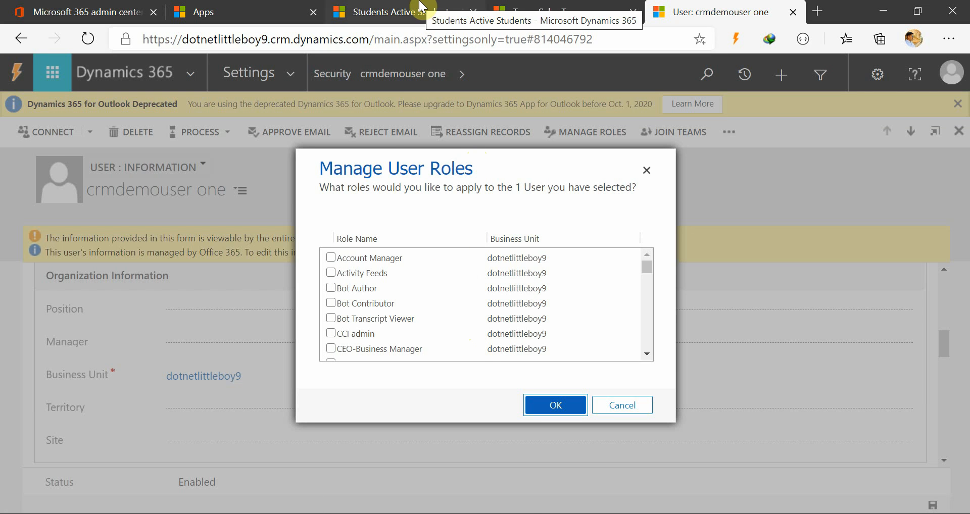
click(558, 12)
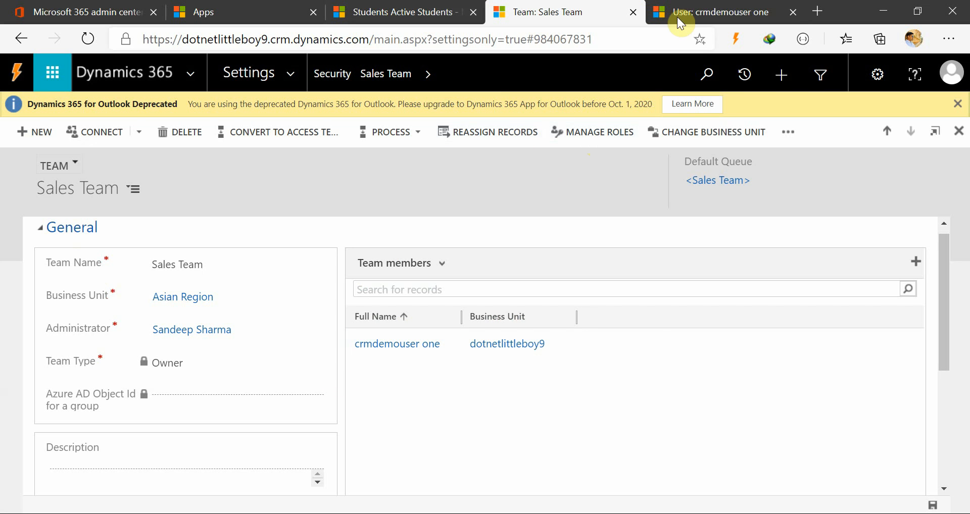
click(542, 513)
click(667, 465)
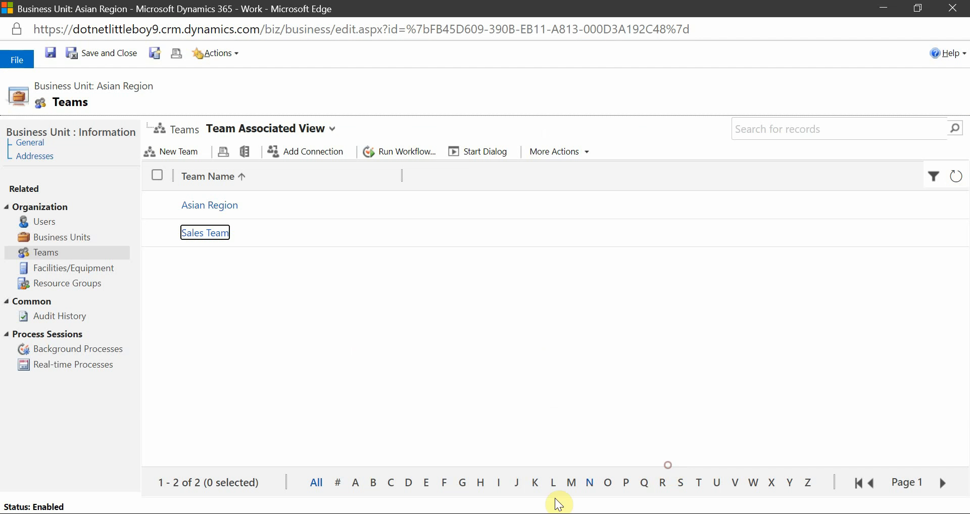
mouse_move(556, 510)
mouse_move(510, 481)
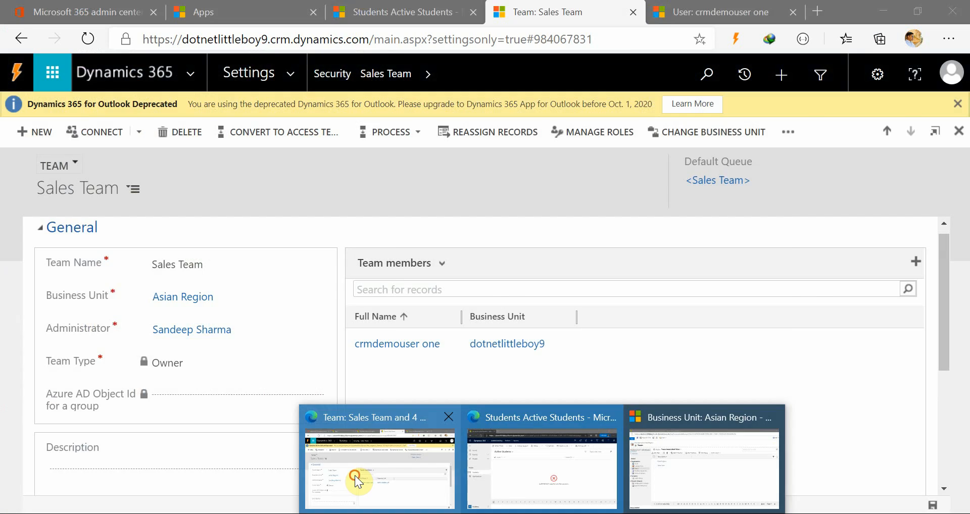
click(353, 469)
click(717, 12)
Review the security roles available to crmdemouser one and confirm the assignment with Customer service app access selected.
scroll(398, 311, down, 2)
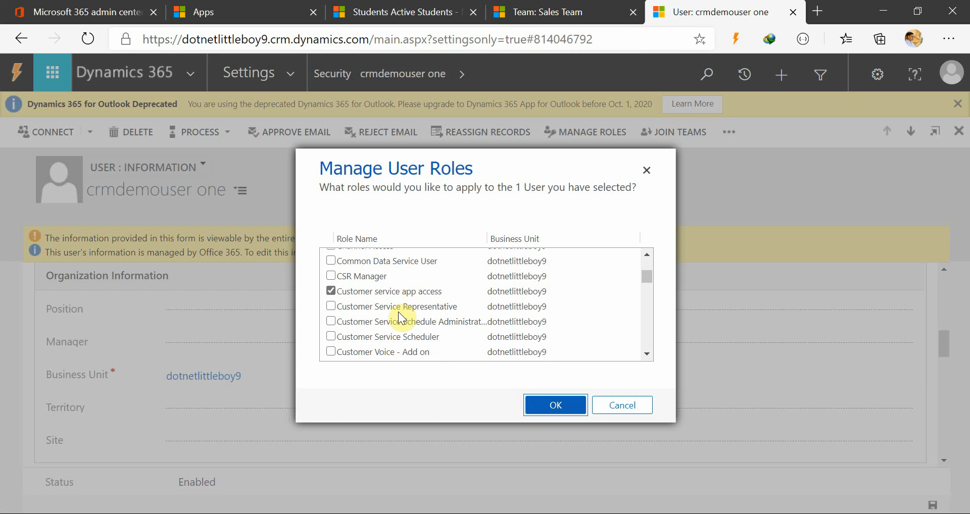
click(387, 294)
scroll(489, 354, down, 1)
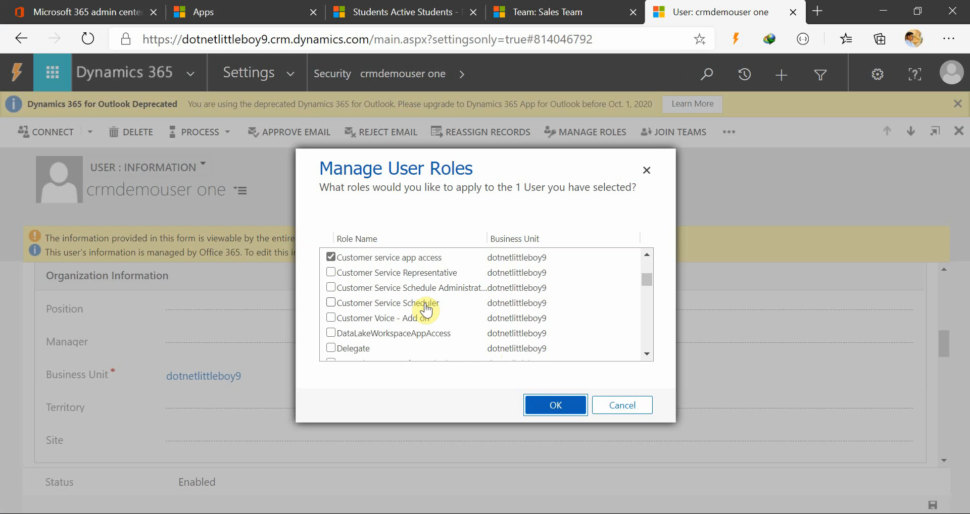
scroll(426, 305, down, 5)
scroll(426, 309, down, 12)
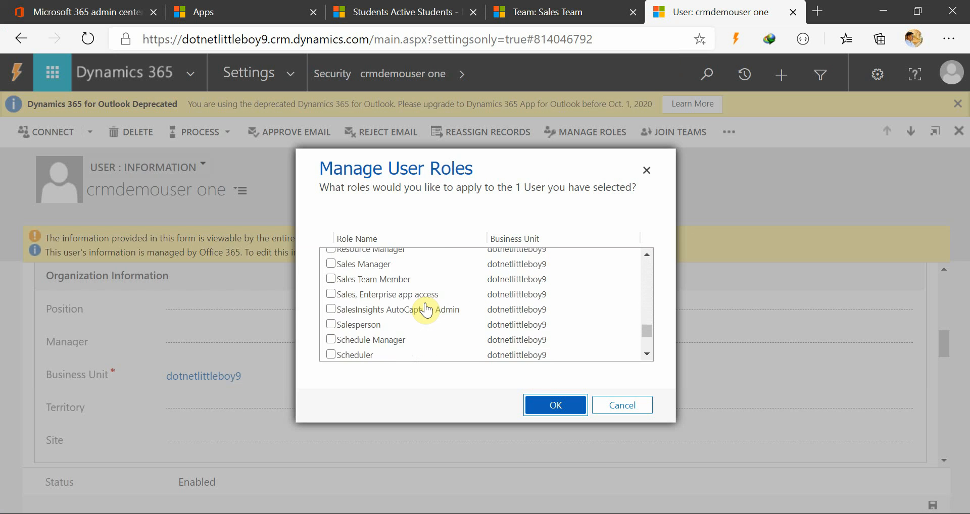
scroll(426, 309, up, 15)
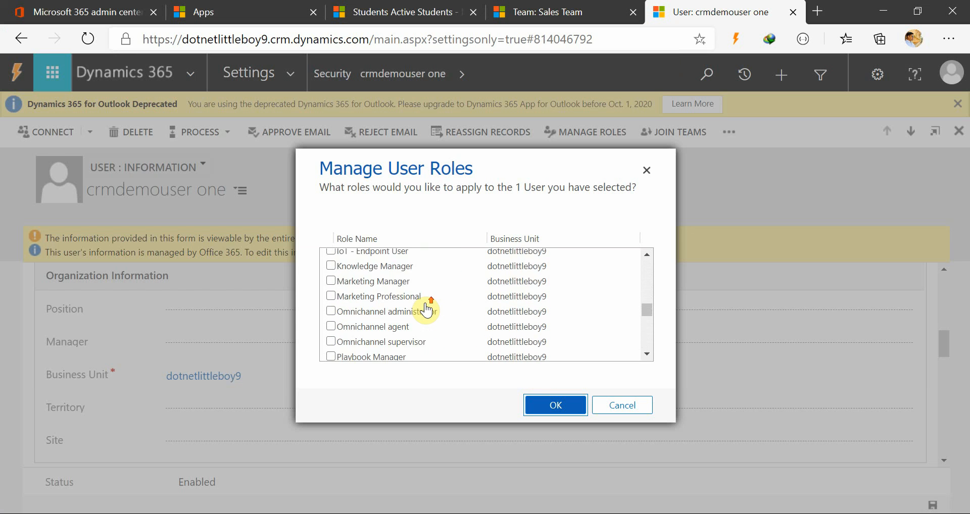
scroll(426, 305, up, 1)
click(556, 405)
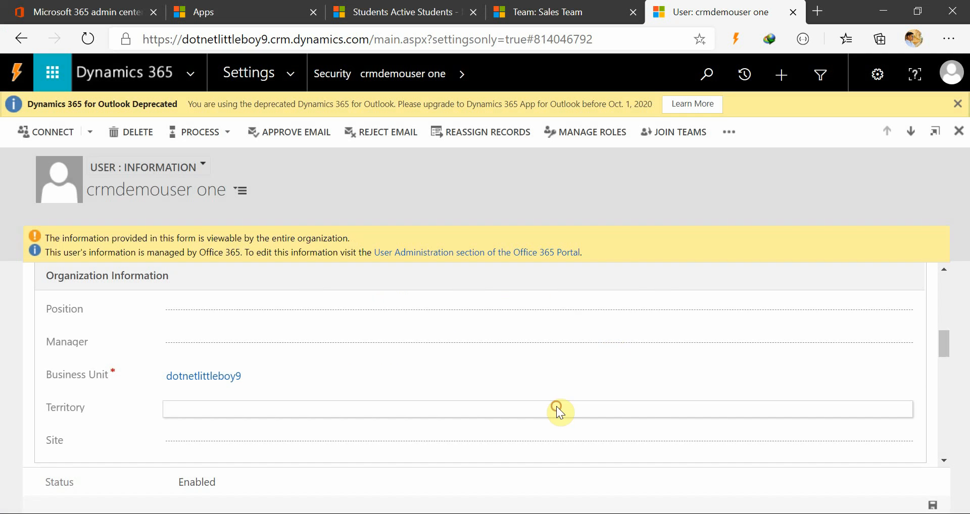
Switch to the InPrivate Students app window, check which account is signed in, and reload the Active Students page.
mouse_move(494, 502)
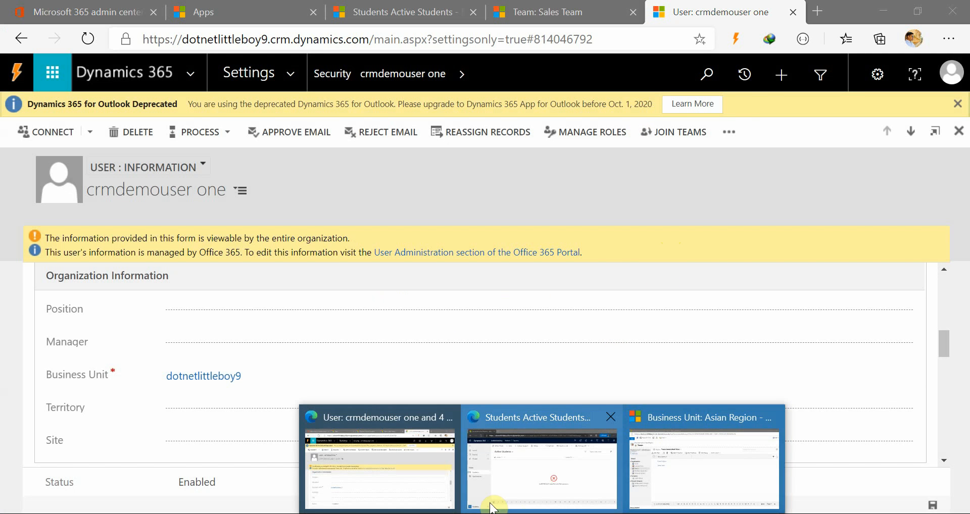
click(520, 491)
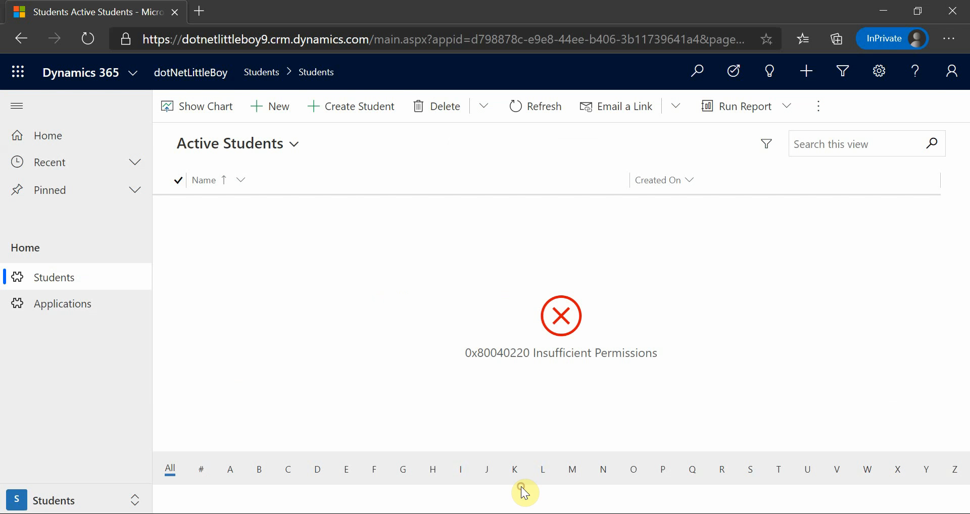
click(951, 71)
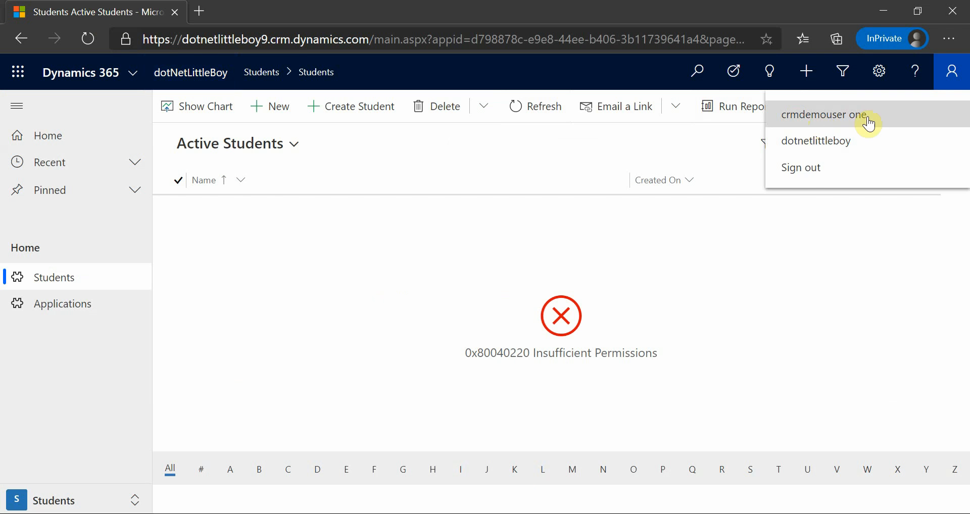
mouse_move(455, 501)
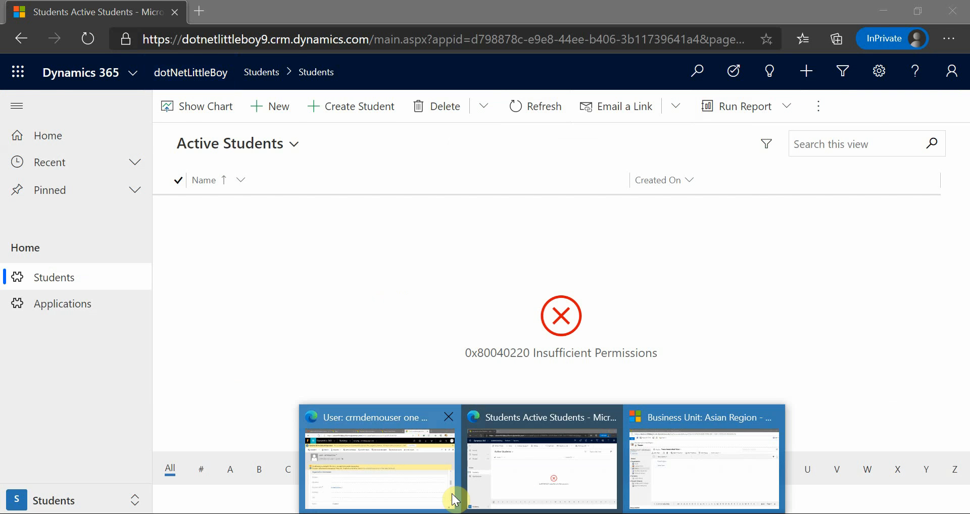
click(375, 479)
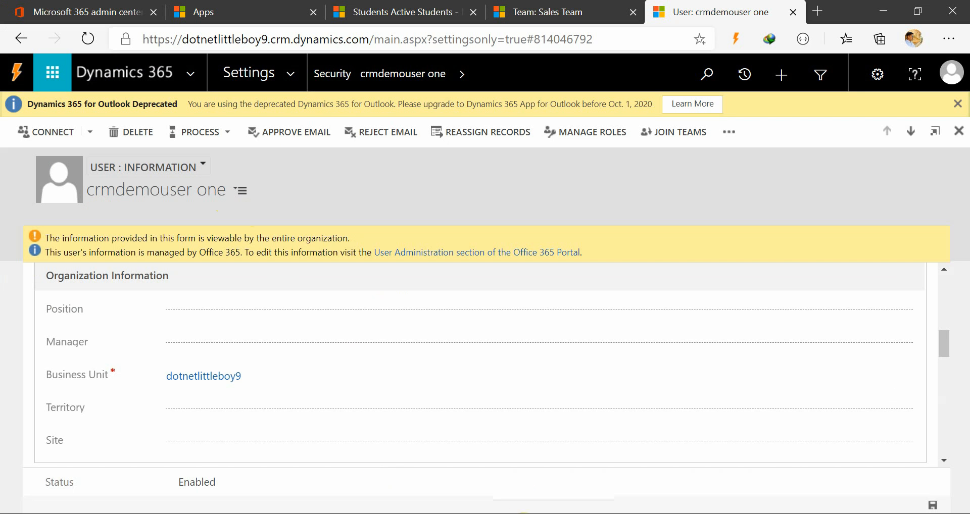
click(518, 485)
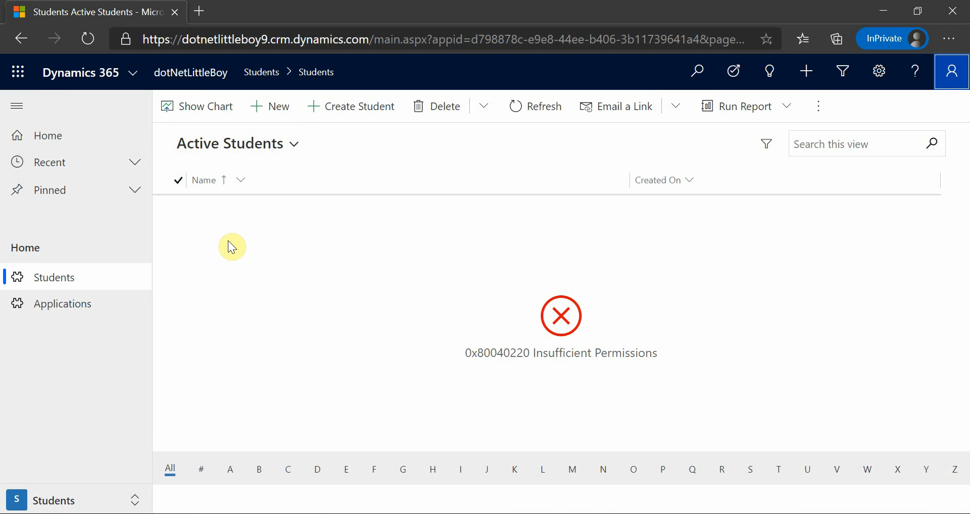
key(F5)
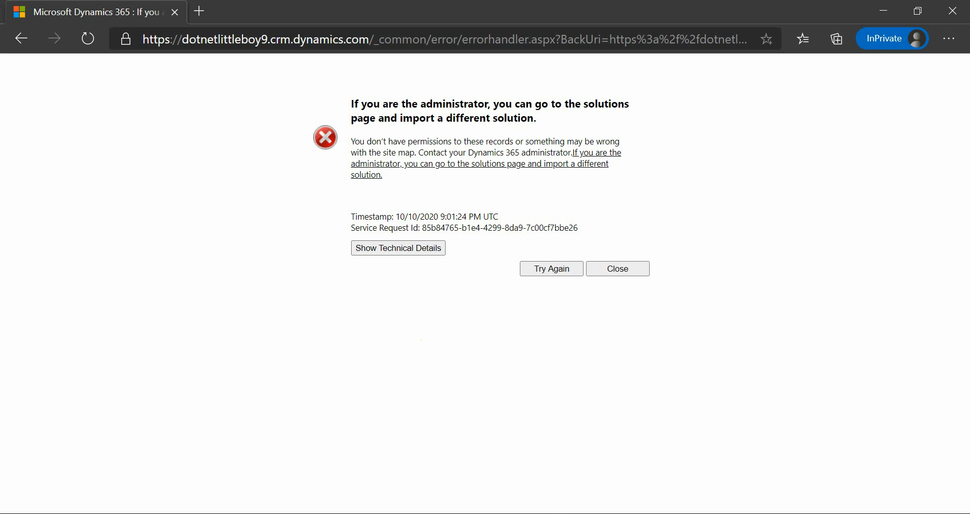
Switch to the PowerPoint security slide, point out Teams, Users and Security Role, and return to the InPrivate Dynamics 365 window.
mouse_move(513, 489)
click(411, 482)
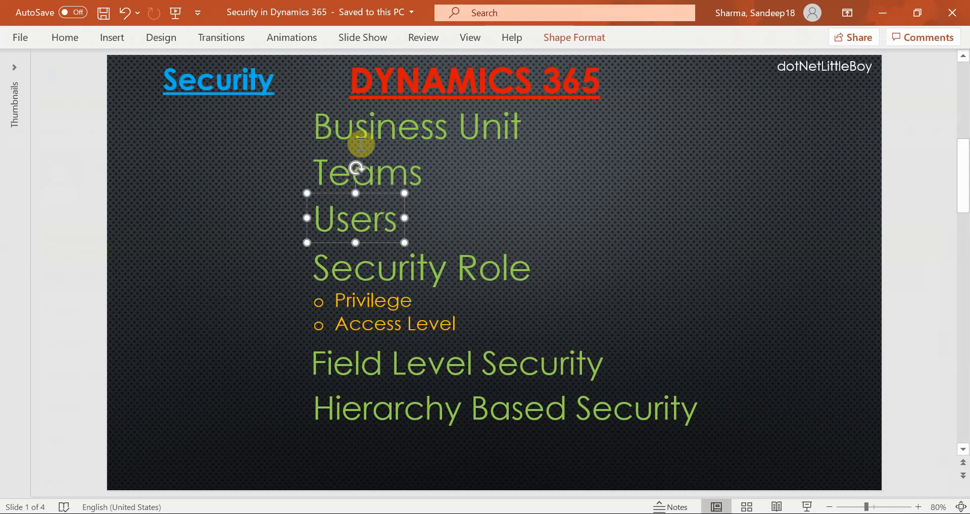
click(418, 129)
click(375, 175)
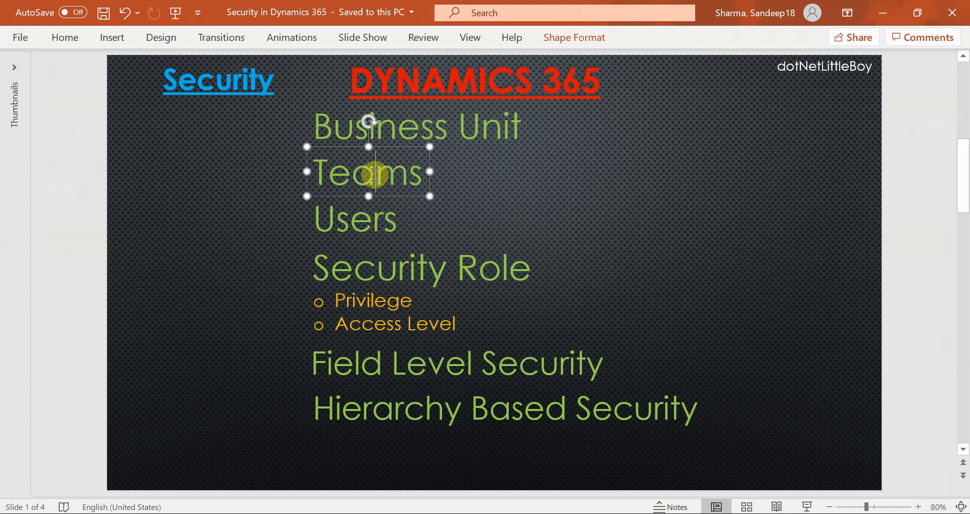
click(372, 223)
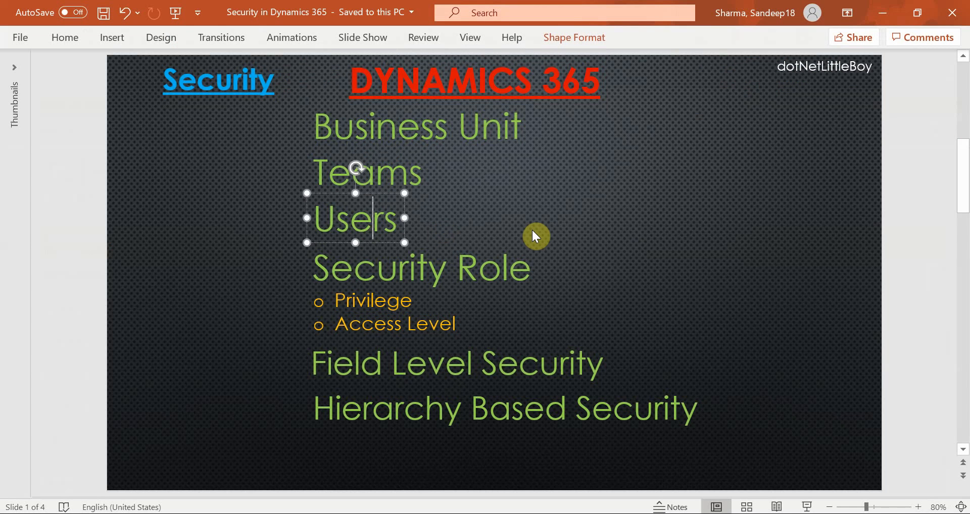
click(458, 226)
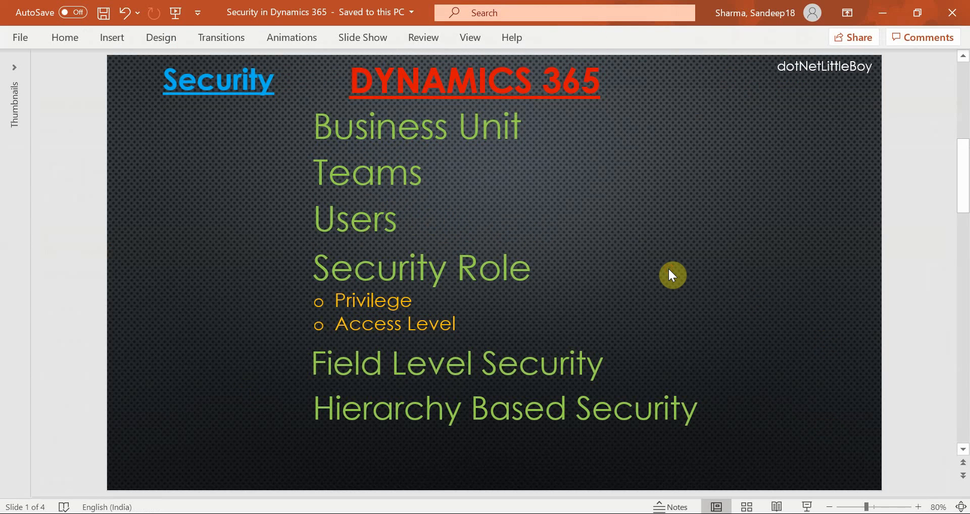
click(506, 261)
mouse_move(617, 492)
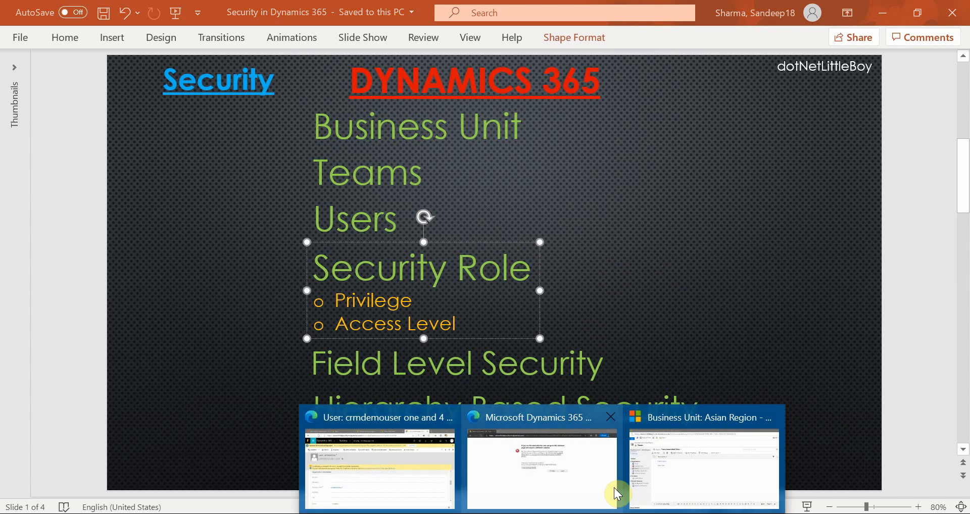
click(539, 476)
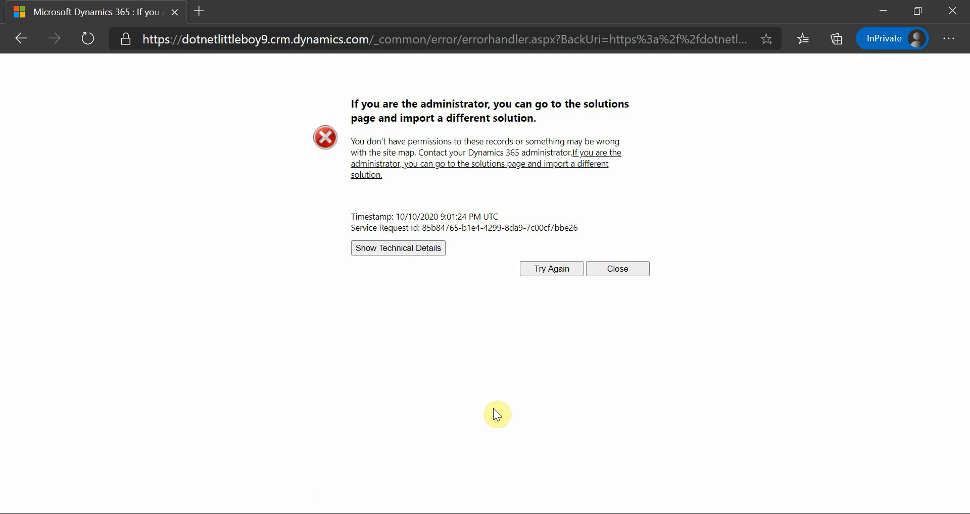